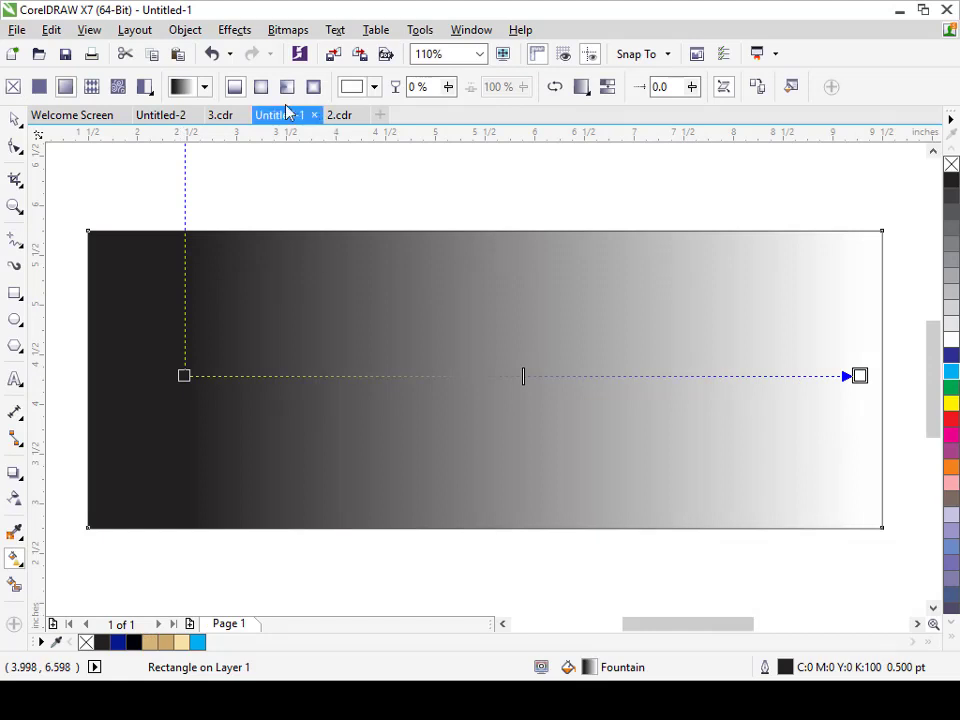
Change the rectangle's fountain fill to elliptical with a dark blue centre and black outer colour, and enlarge the gradient vertically
{"action": "left_click", "coordinate": [260, 86]}
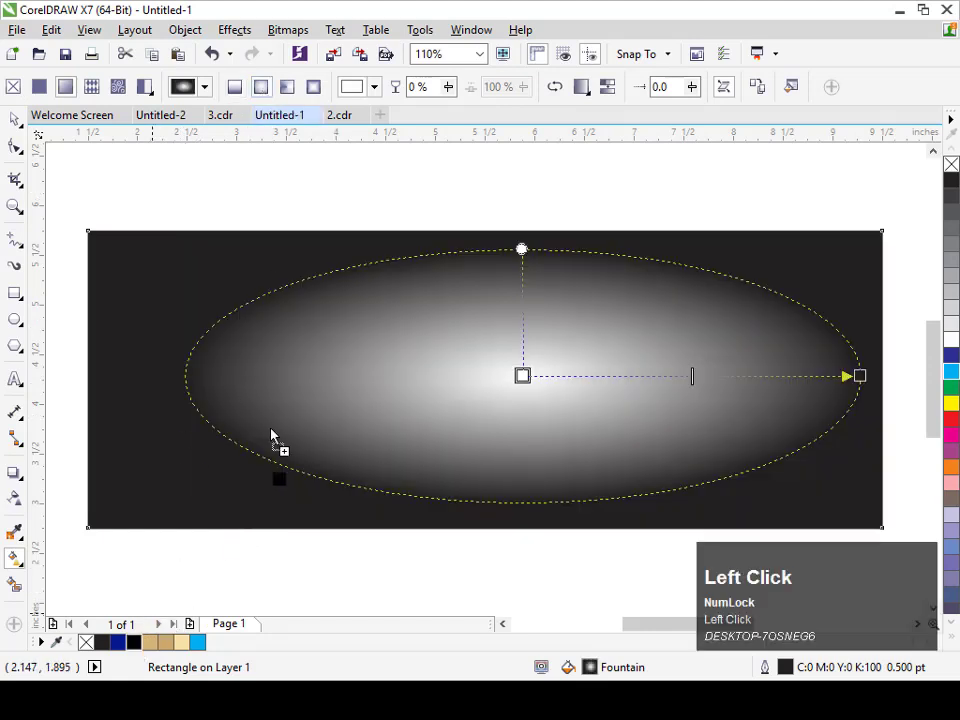
{"action": "left_click_drag", "start_coordinate": [270, 435], "coordinate": [867, 392]}
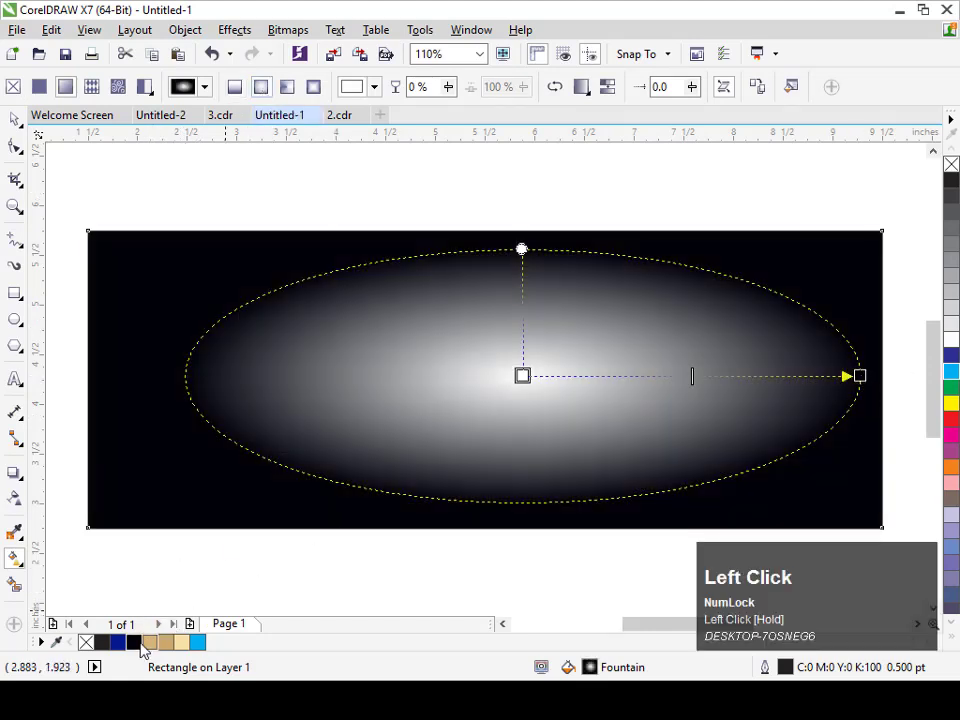
{"action": "left_click_drag", "start_coordinate": [115, 643], "coordinate": [506, 266]}
{"action": "left_click_drag", "start_coordinate": [527, 343], "coordinate": [523, 128]}
{"action": "key", "text": "ctrl+space"}
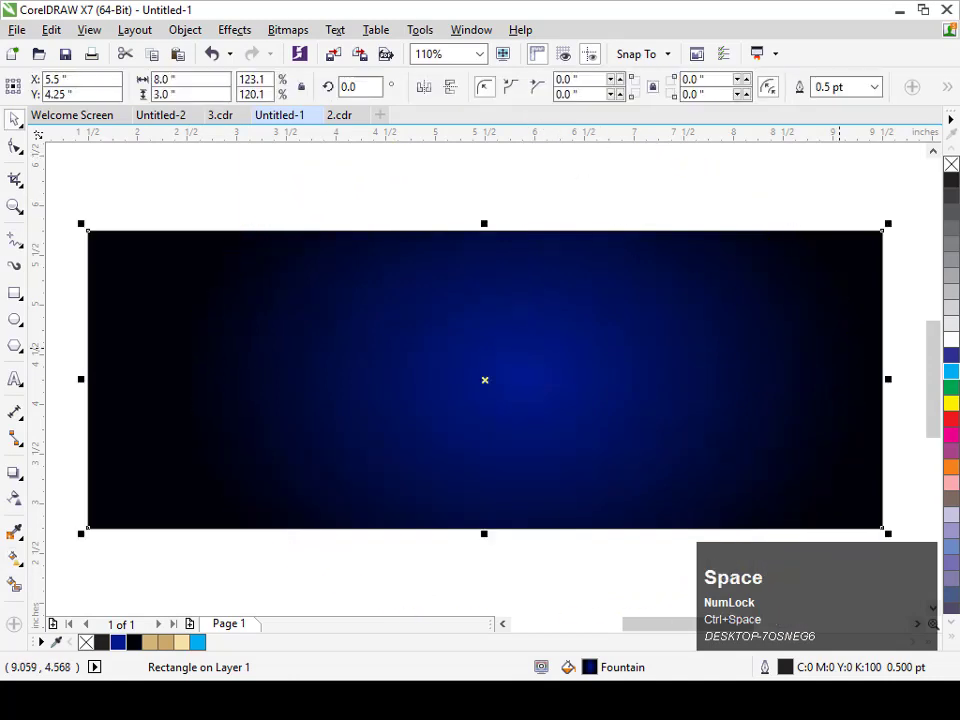
Shift the gradient's centre toward the rectangle's left half and end its black outer colour just inside the right edge
{"action": "key", "text": "space"}
{"action": "left_click_drag", "start_coordinate": [862, 375], "coordinate": [835, 375]}
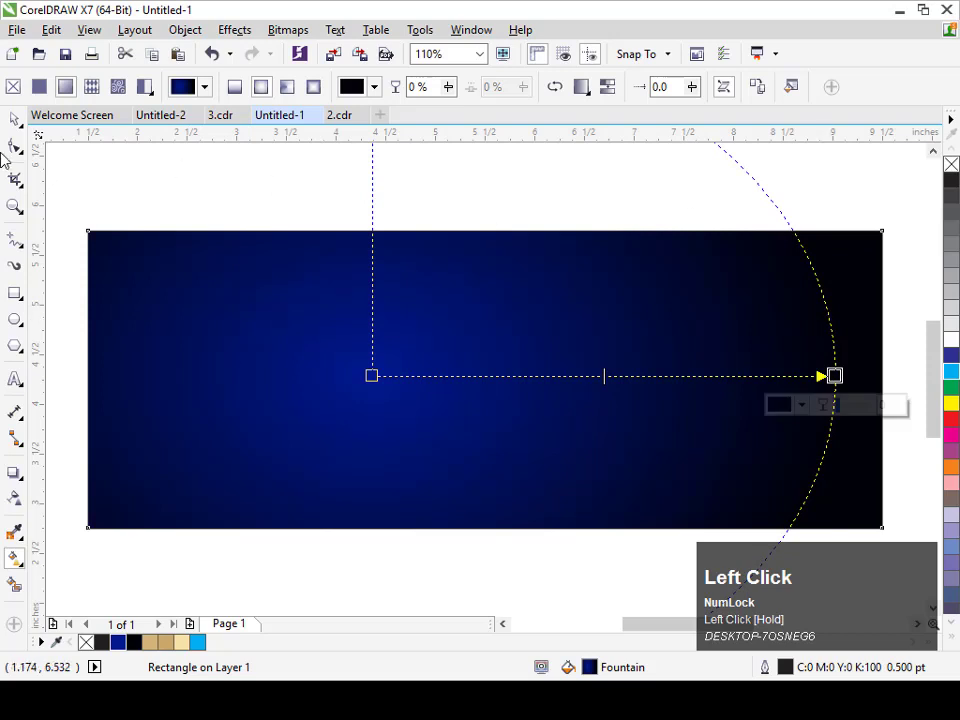
{"action": "left_click", "coordinate": [15, 119]}
{"action": "left_click", "coordinate": [101, 178]}
{"action": "left_click", "coordinate": [418, 373]}
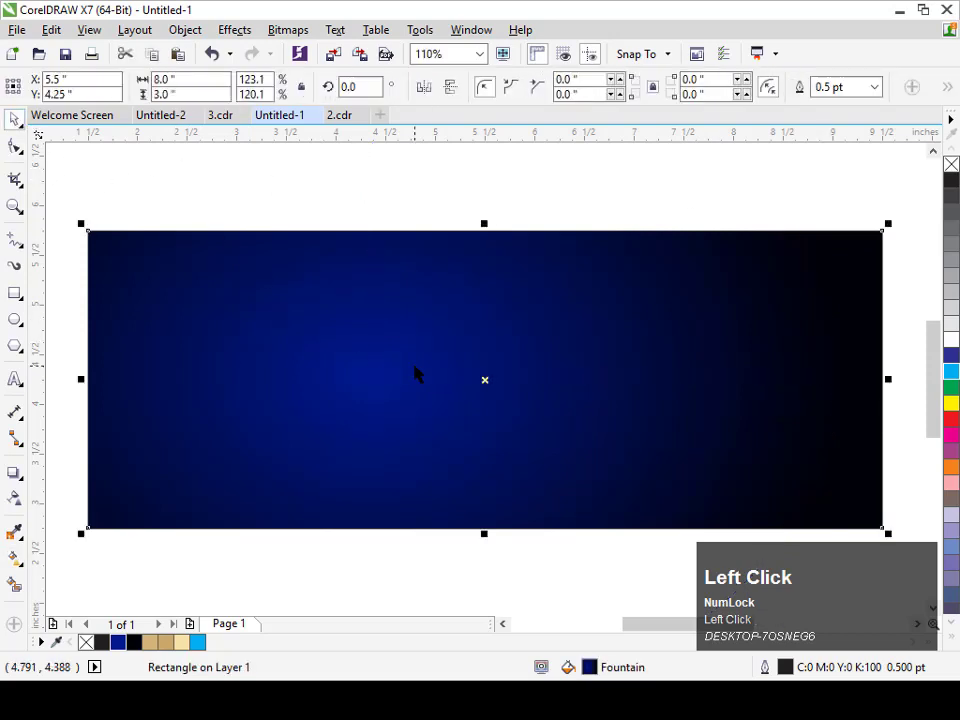
Place the red mosque silhouette over the blue rectangle and send the rectangle to the back
{"action": "key", "text": "F3"}
{"action": "left_click", "coordinate": [701, 396]}
{"action": "left_click_drag", "start_coordinate": [761, 240], "coordinate": [334, 401]}
{"action": "left_click", "coordinate": [334, 401]}
{"action": "key", "text": "shift+F2"}
{"action": "key", "text": "shift+Page_Down"}
{"action": "key", "text": "F2"}
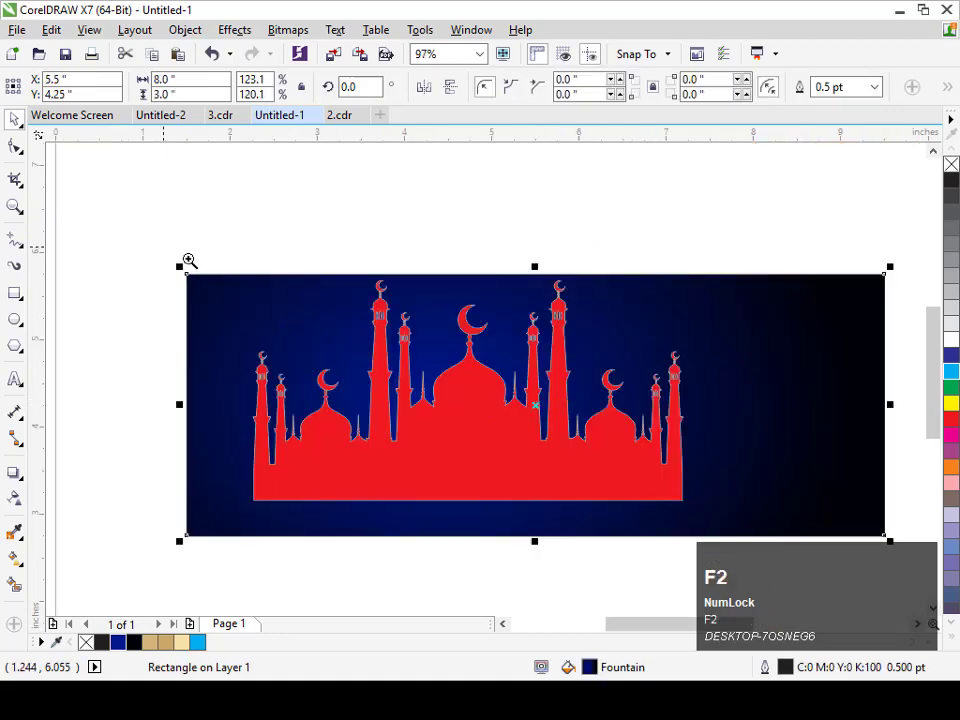
{"action": "left_click_drag", "start_coordinate": [165, 250], "coordinate": [900, 546]}
Align the mosque silhouette with the bottom edge of the blue rectangle
{"action": "left_click", "coordinate": [675, 545]}
{"action": "left_click", "coordinate": [585, 442]}
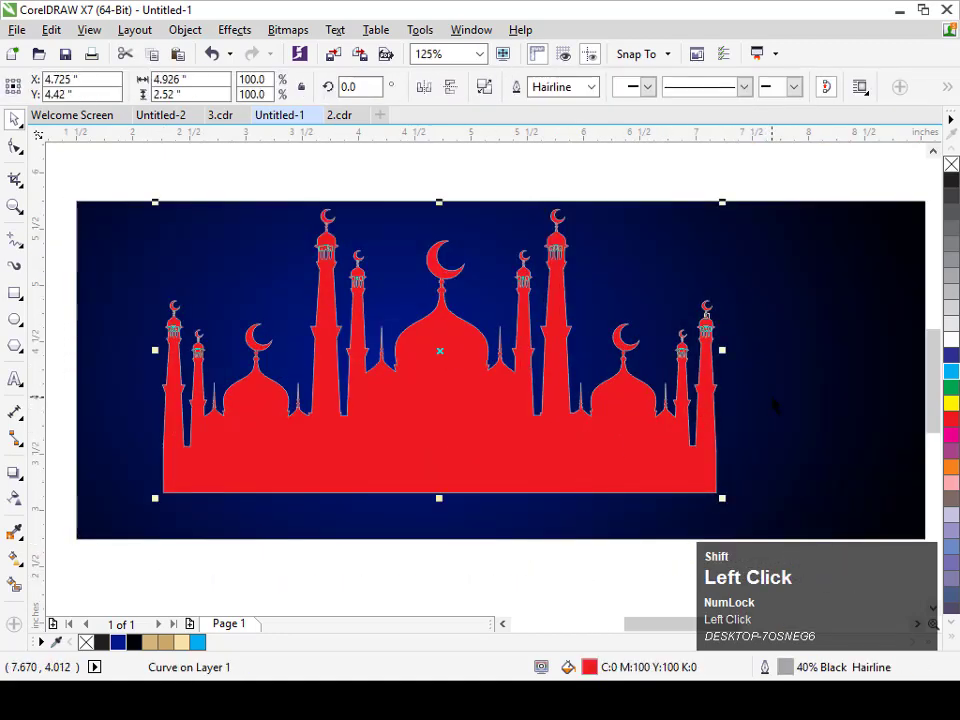
{"action": "left_click", "coordinate": [588, 515], "text": "shift"}
{"action": "key", "text": "b"}
Scale the mosque to about 3.44 x 1.76 in at the rectangle's lower left and remove its outline
{"action": "left_click", "coordinate": [712, 345]}
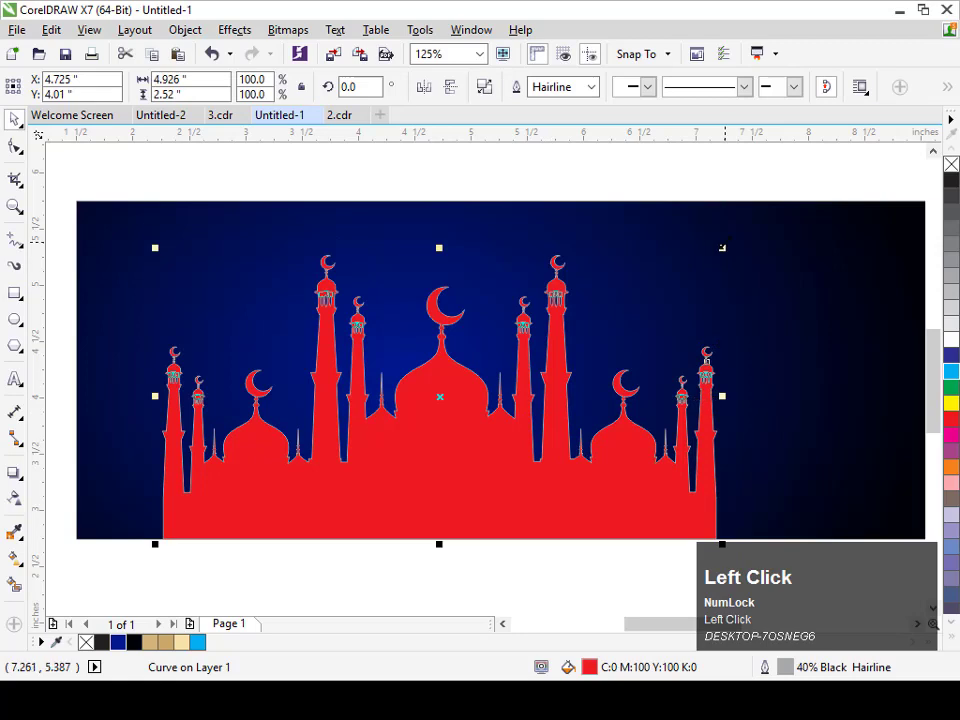
{"action": "left_click_drag", "start_coordinate": [708, 262], "coordinate": [517, 356]}
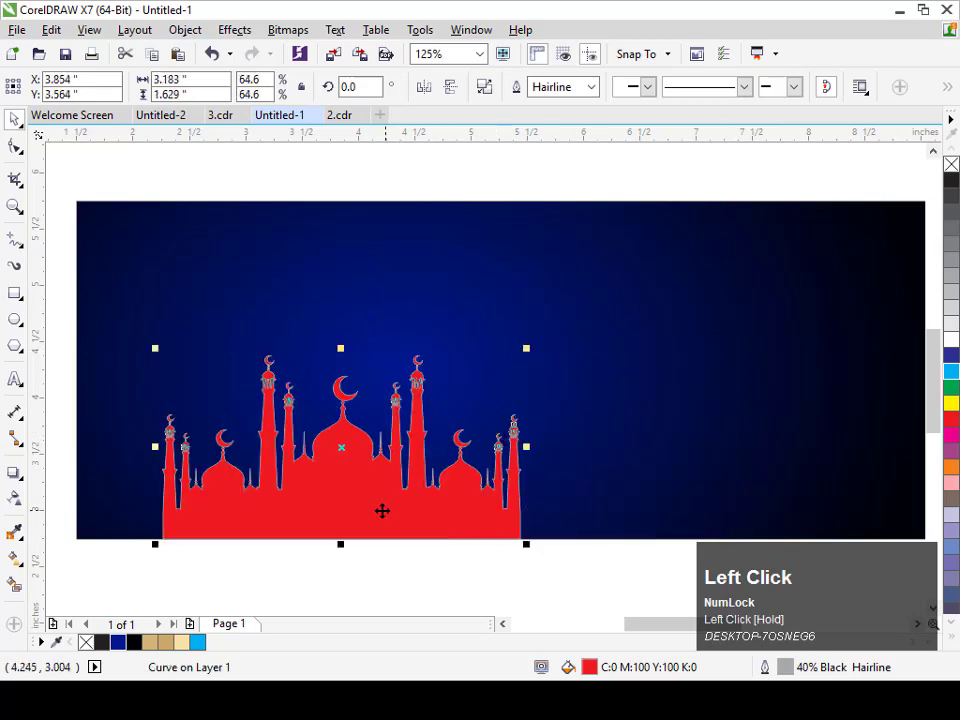
{"action": "left_click_drag", "start_coordinate": [381, 510], "coordinate": [372, 510]}
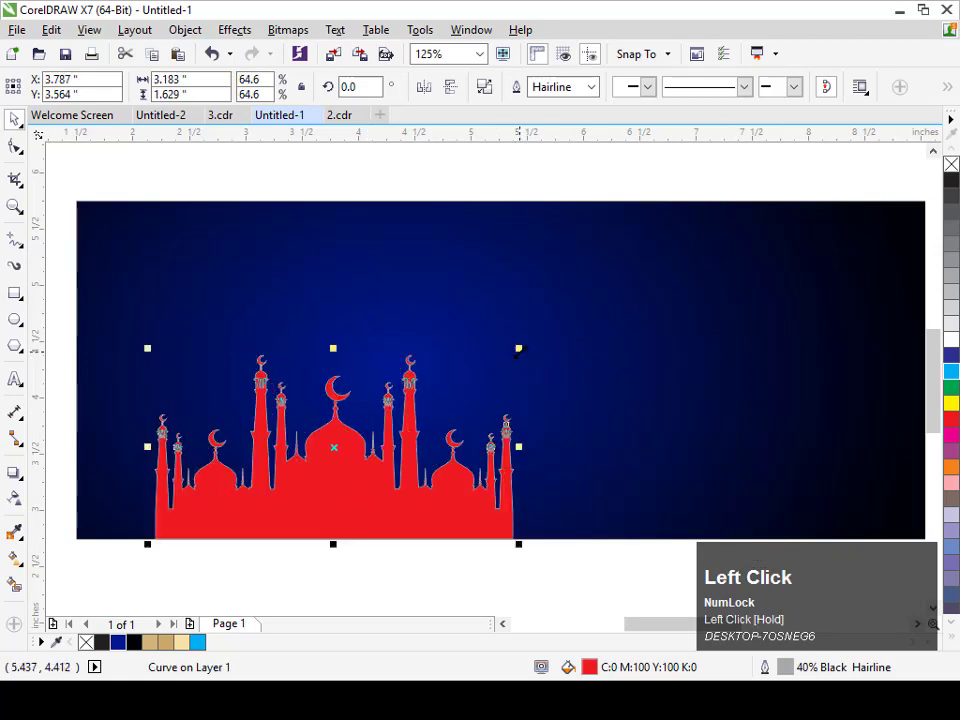
{"action": "left_click_drag", "start_coordinate": [518, 350], "coordinate": [548, 336]}
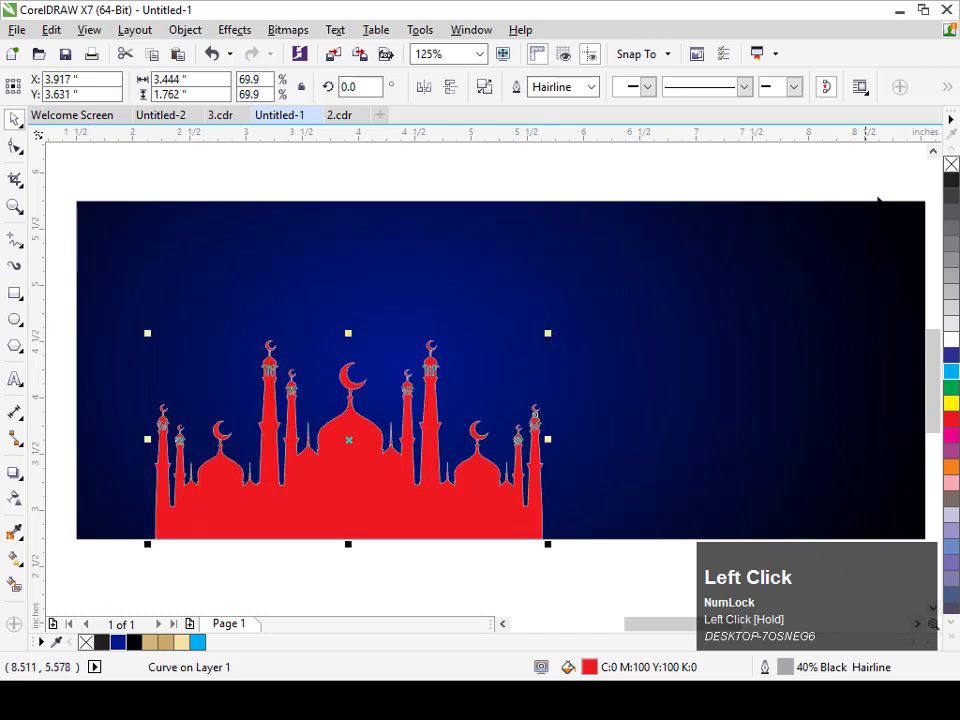
{"action": "right_click", "coordinate": [951, 164]}
Draw a strip about 3.87 x 0.44 in from the mosque's right edge to the background's lower-right corner and convert it to curves
{"action": "left_click", "coordinate": [15, 293]}
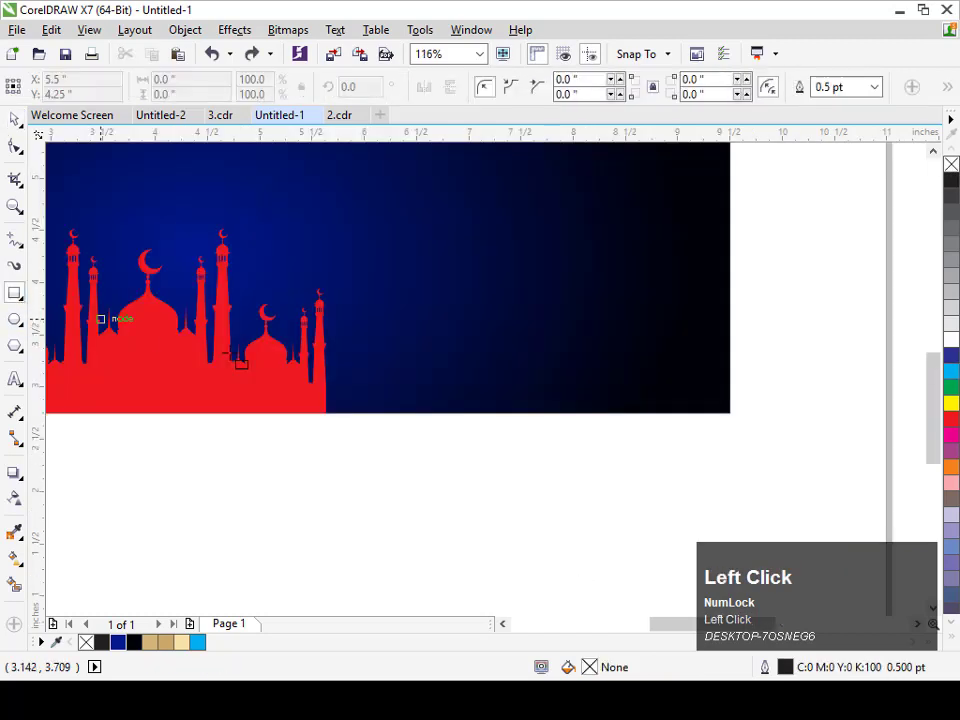
{"action": "left_click_drag", "start_coordinate": [323, 368], "coordinate": [730, 412]}
{"action": "left_click", "coordinate": [15, 120]}
{"action": "key", "text": "ctrl+q"}
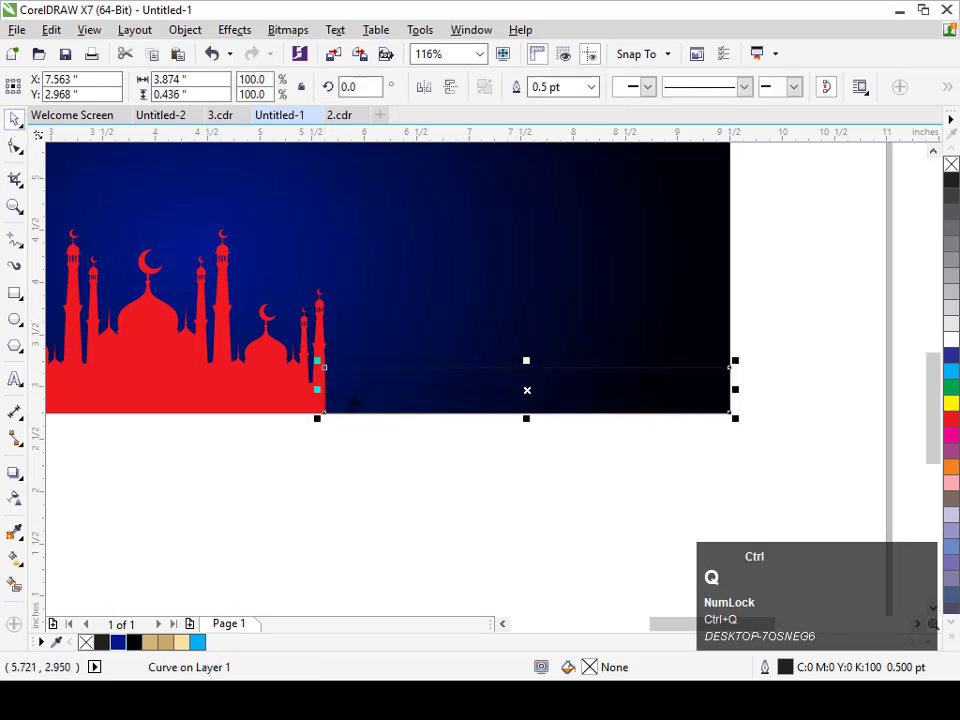
Convert the strip's straight edges to curve segments and fill the strip with white
{"action": "left_click", "coordinate": [15, 146]}
{"action": "left_click_drag", "start_coordinate": [244, 257], "coordinate": [900, 516]}
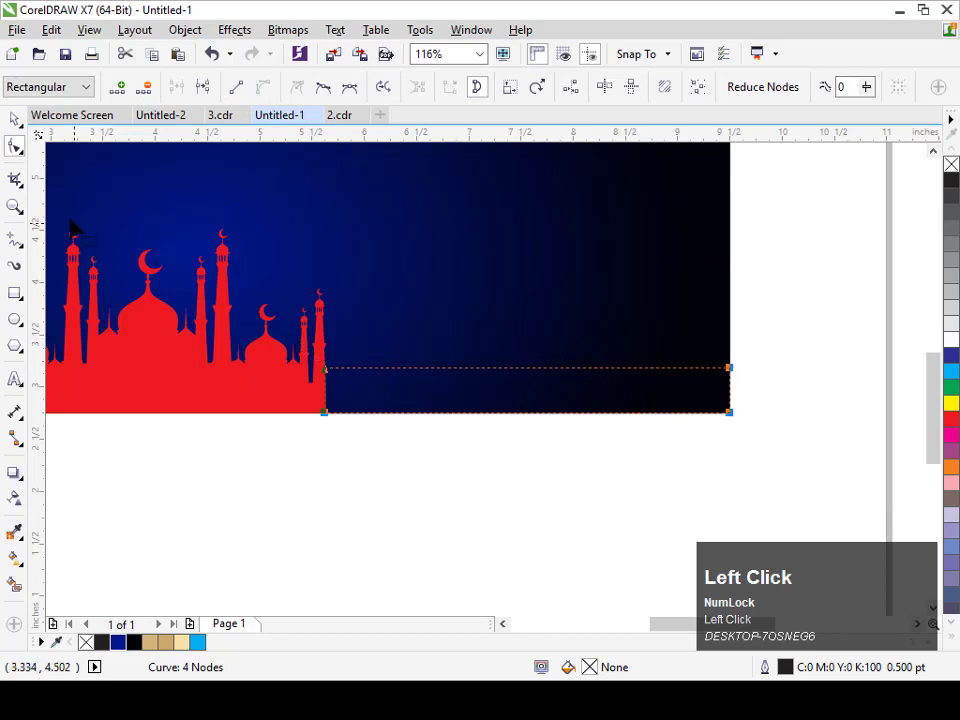
{"action": "left_click", "coordinate": [15, 207]}
{"action": "left_click_drag", "start_coordinate": [321, 326], "coordinate": [776, 461]}
{"action": "left_click", "coordinate": [15, 120]}
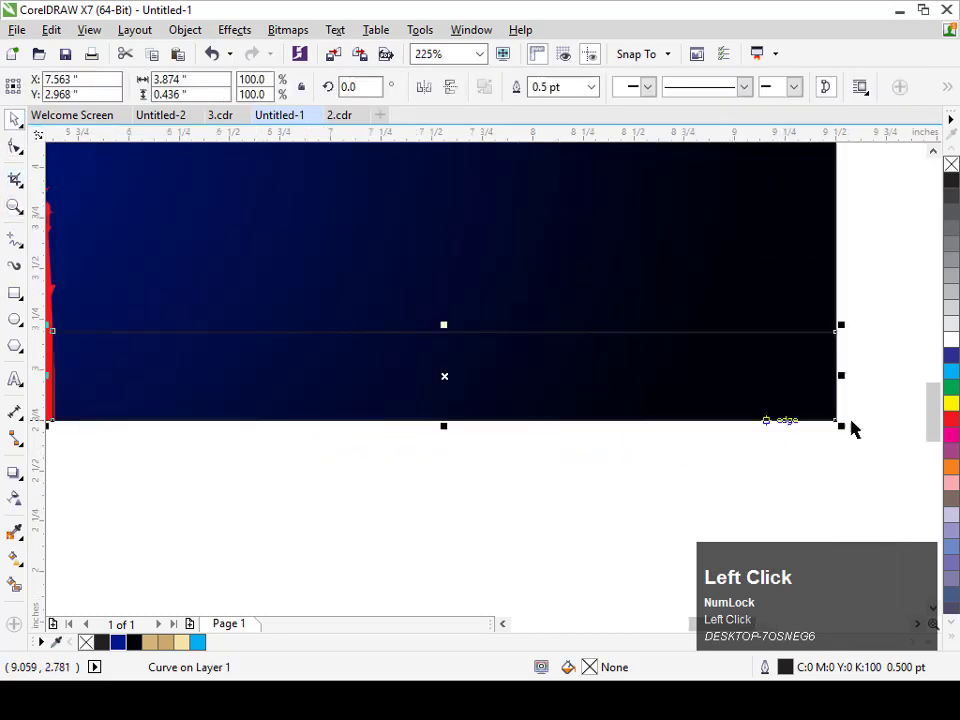
{"action": "left_click", "coordinate": [950, 341]}
Raise the strip's upper-right node and bend its top edge into a wave that dips nearer the mosque
{"action": "left_click", "coordinate": [15, 147]}
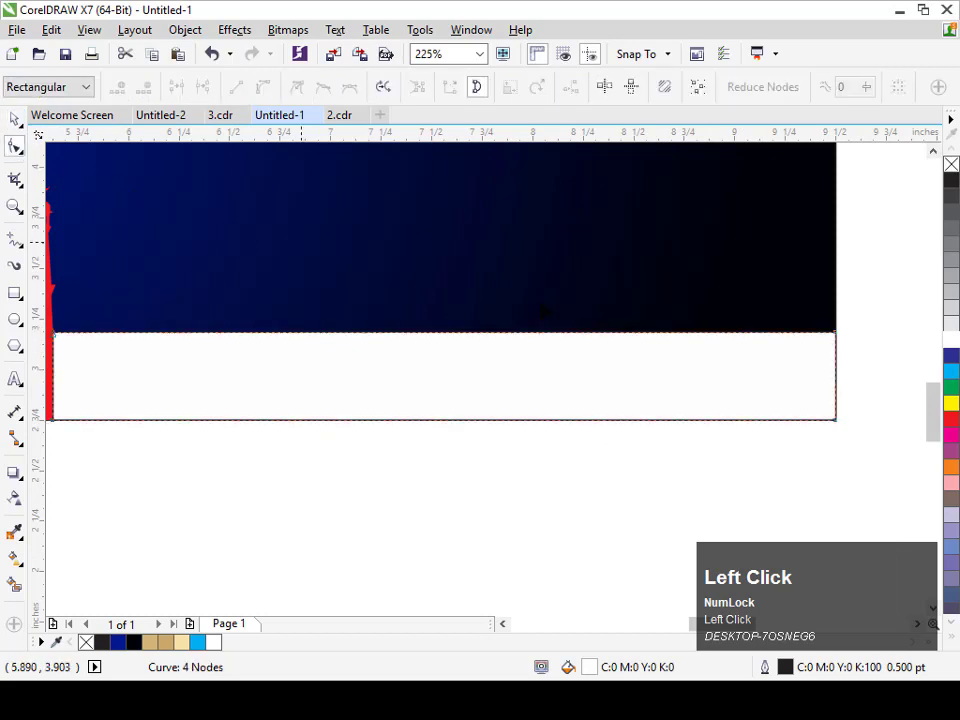
{"action": "left_click_drag", "start_coordinate": [905, 373], "coordinate": [905, 373]}
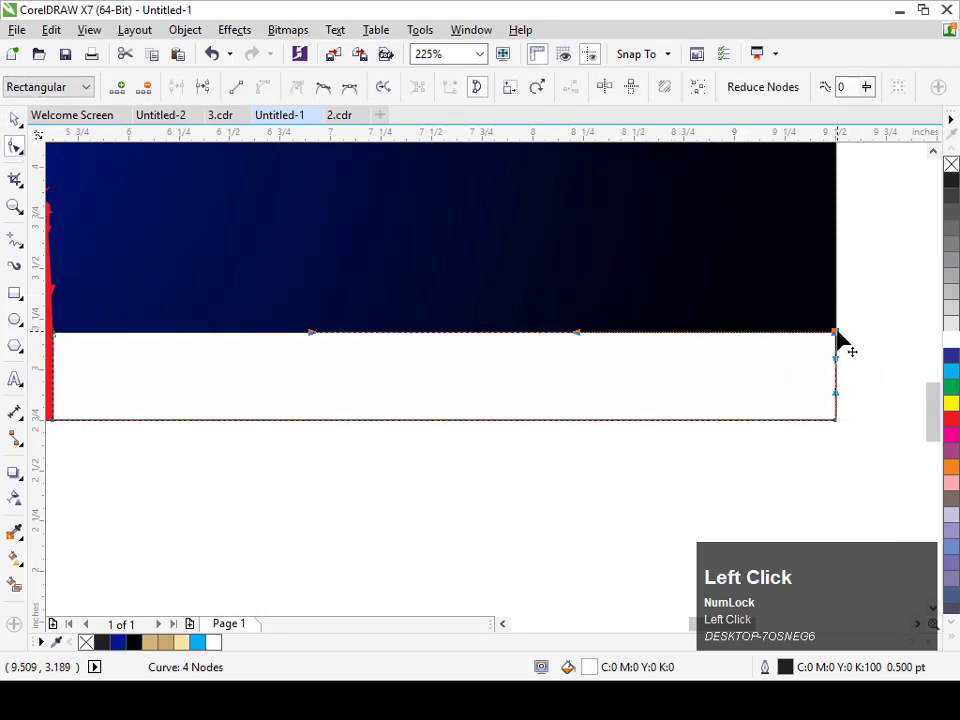
{"action": "left_click_drag", "start_coordinate": [837, 333], "coordinate": [837, 305]}
{"action": "left_click_drag", "start_coordinate": [578, 313], "coordinate": [592, 380]}
{"action": "left_click", "coordinate": [315, 336]}
{"action": "left_click_drag", "start_coordinate": [313, 333], "coordinate": [310, 382]}
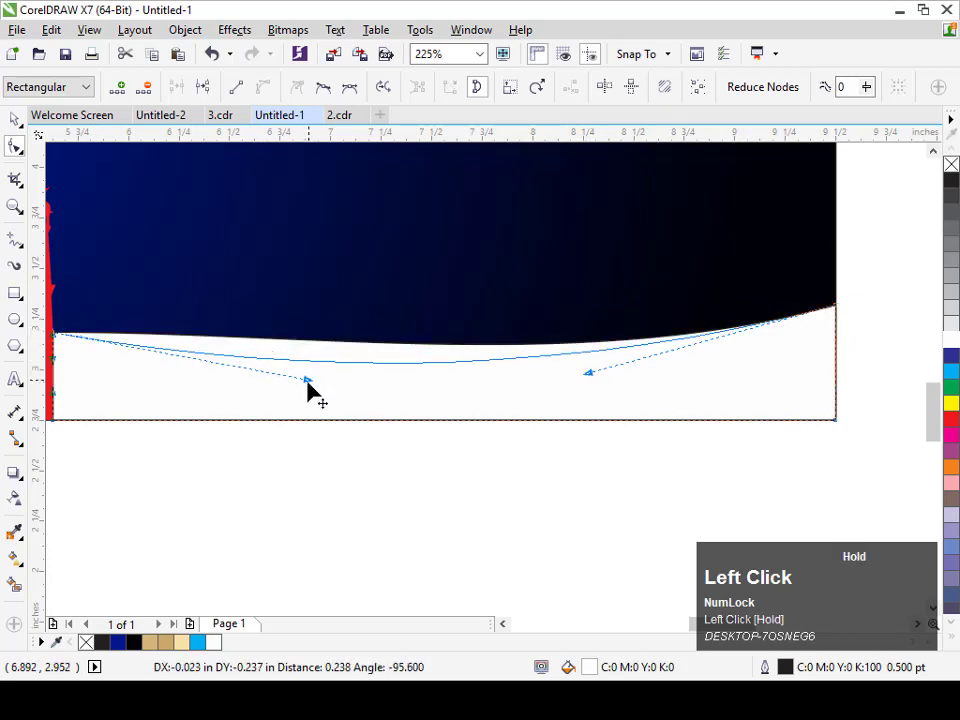
{"action": "left_click", "coordinate": [836, 305]}
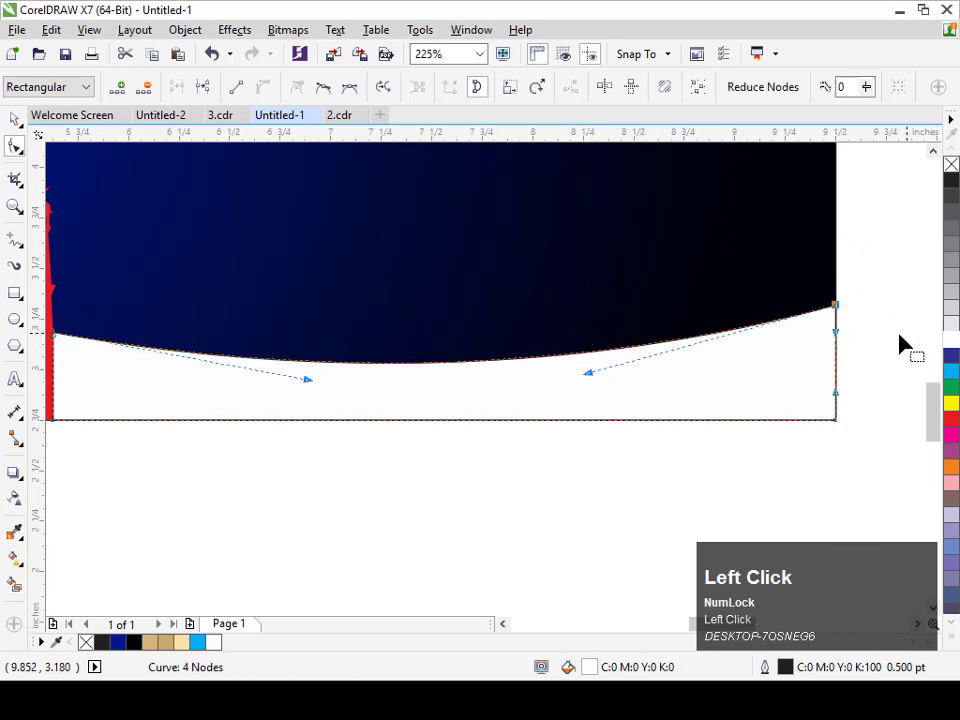
{"action": "left_click_drag", "start_coordinate": [588, 376], "coordinate": [545, 364]}
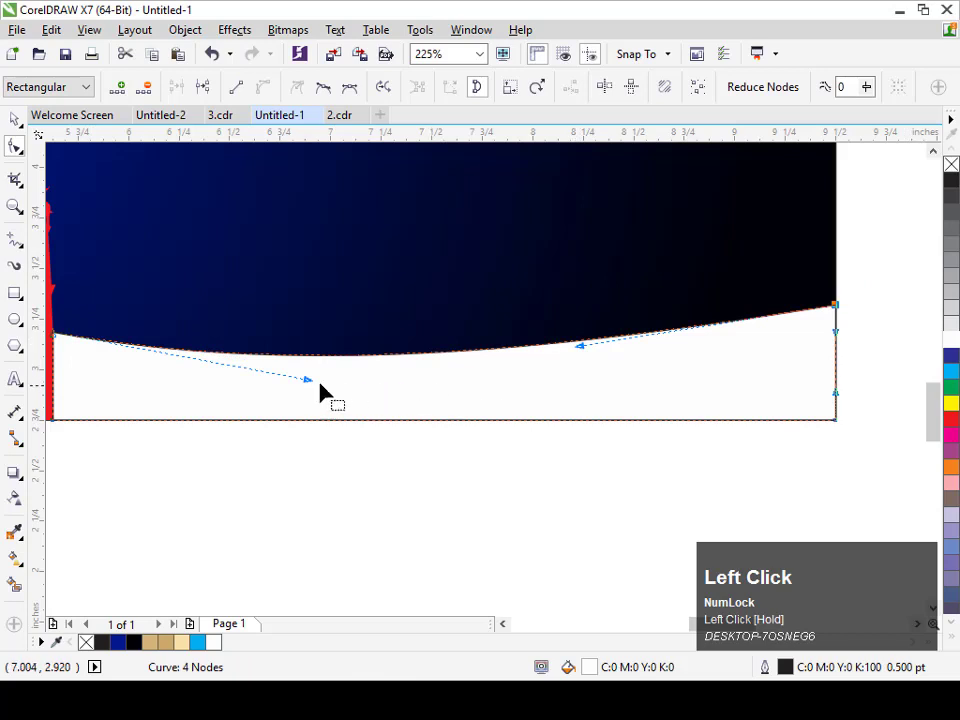
{"action": "left_click_drag", "start_coordinate": [309, 382], "coordinate": [315, 437]}
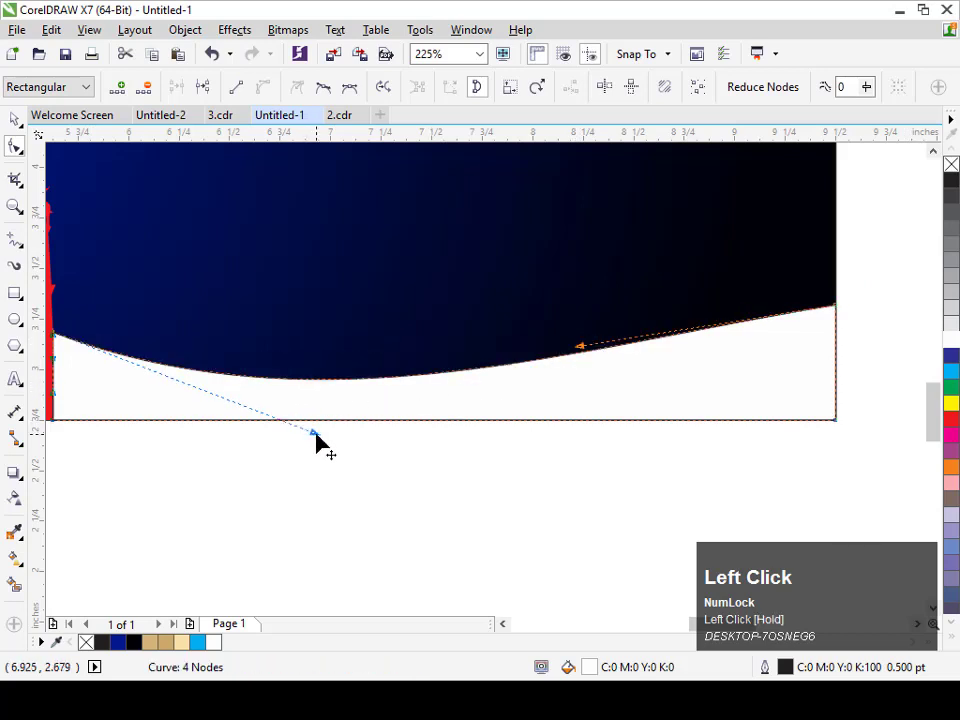
Duplicate the white wave with a slight vertical skew and fill the copy with yellow
{"action": "key", "text": "space"}
{"action": "key", "text": "F3"}
{"action": "scroll", "coordinate": [514, 495], "scroll_direction": "up", "scroll_amount": 2}
{"action": "left_click_drag", "start_coordinate": [840, 415], "coordinate": [896, 411]}
{"action": "left_click", "coordinate": [951, 403]}
{"action": "left_click", "coordinate": [899, 420]}
Raise the yellow wave's upper-left node and reshape its top edge to leave a thin white band above it
{"action": "double_click", "coordinate": [506, 452]}
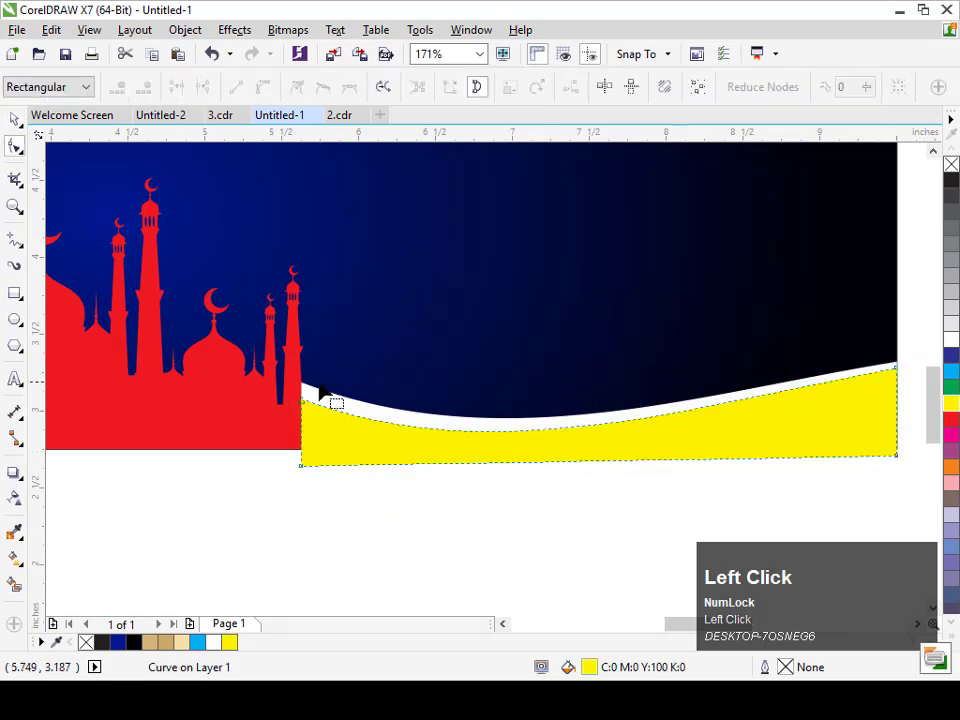
{"action": "left_click_drag", "start_coordinate": [302, 401], "coordinate": [303, 396]}
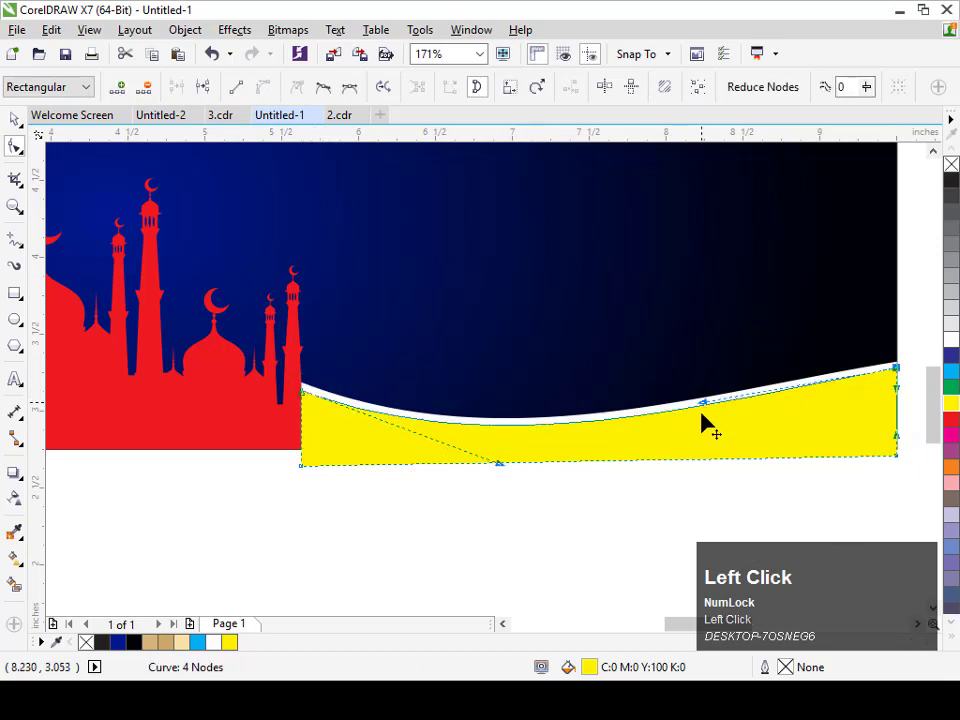
{"action": "left_click_drag", "start_coordinate": [707, 424], "coordinate": [711, 456]}
{"action": "left_click_drag", "start_coordinate": [499, 466], "coordinate": [492, 474]}
{"action": "left_click_drag", "start_coordinate": [709, 449], "coordinate": [695, 399]}
{"action": "left_click_drag", "start_coordinate": [492, 483], "coordinate": [493, 485]}
{"action": "key", "text": "space"}
{"action": "left_click", "coordinate": [927, 514]}
{"action": "key", "text": "Escape"}
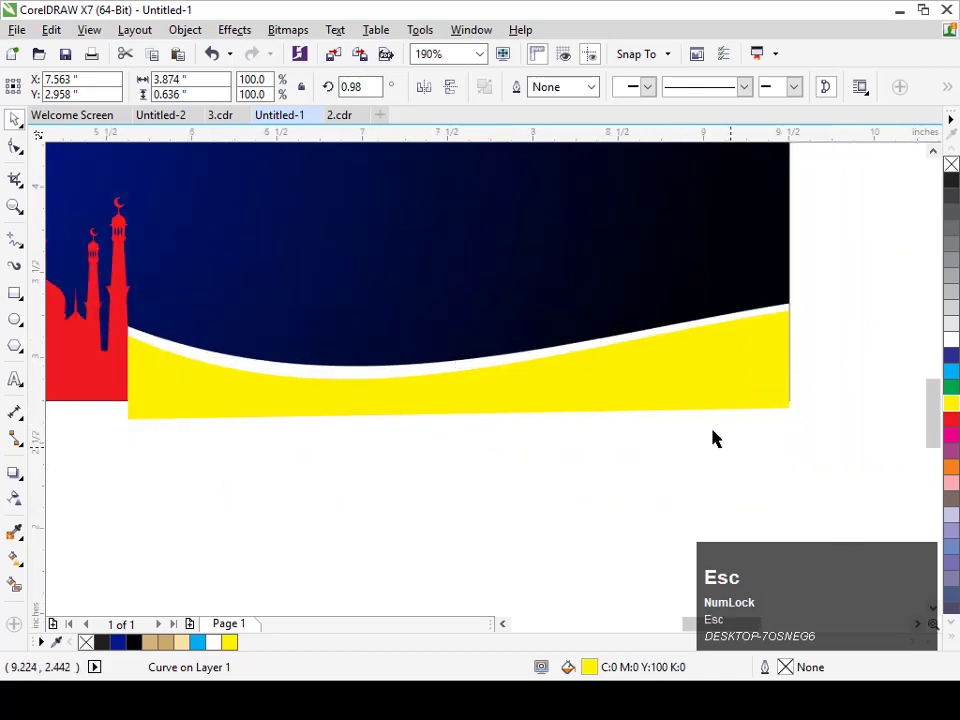
Duplicate the yellow wave skewed downward at its right end and fill the copy with cyan
{"action": "left_click", "coordinate": [719, 371]}
{"action": "left_click", "coordinate": [723, 367]}
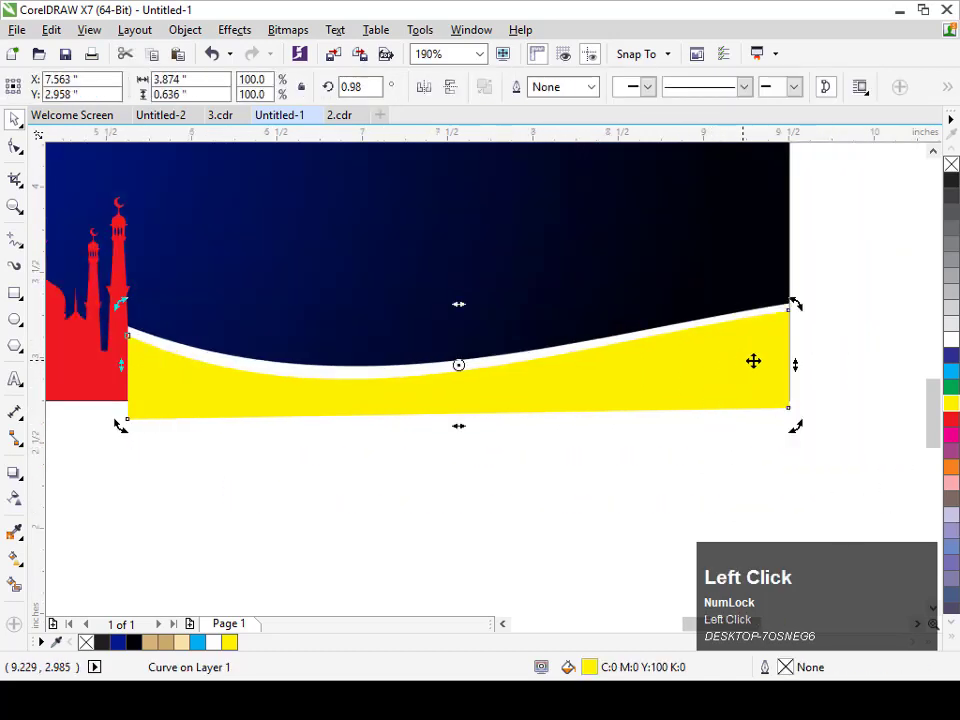
{"action": "left_click_drag", "start_coordinate": [795, 367], "coordinate": [793, 392]}
{"action": "right_click", "coordinate": [793, 392]}
{"action": "left_click", "coordinate": [951, 371]}
{"action": "left_click", "coordinate": [890, 364]}
{"action": "key", "text": "F4"}
{"action": "left_click", "coordinate": [364, 456]}
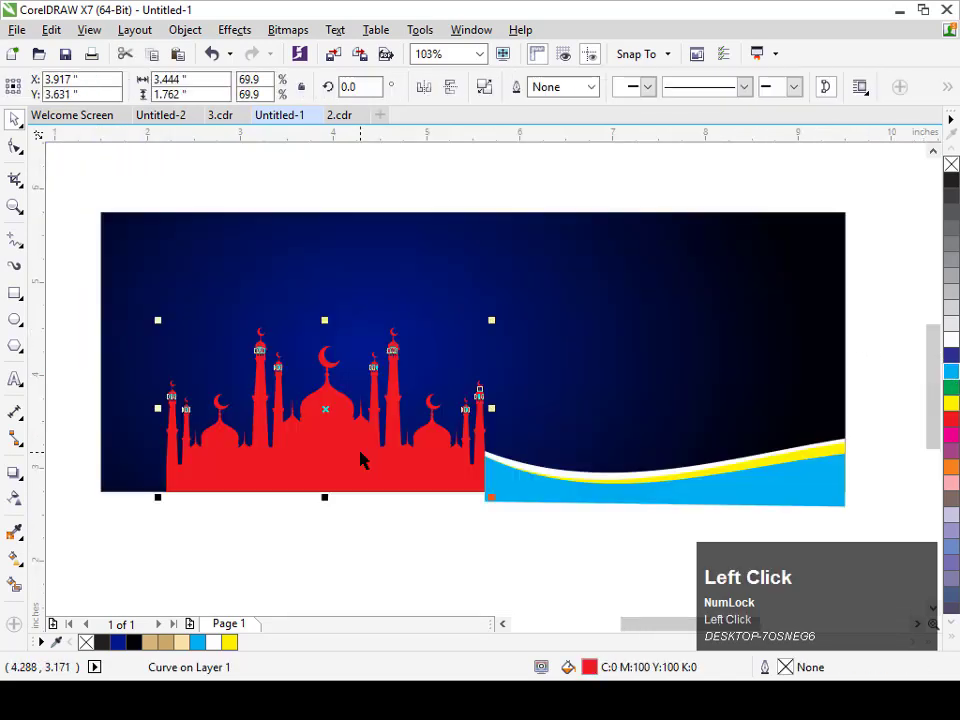
{"action": "left_click_drag", "start_coordinate": [590, 506], "coordinate": [613, 518]}
{"action": "key", "text": "ctrl+z"}
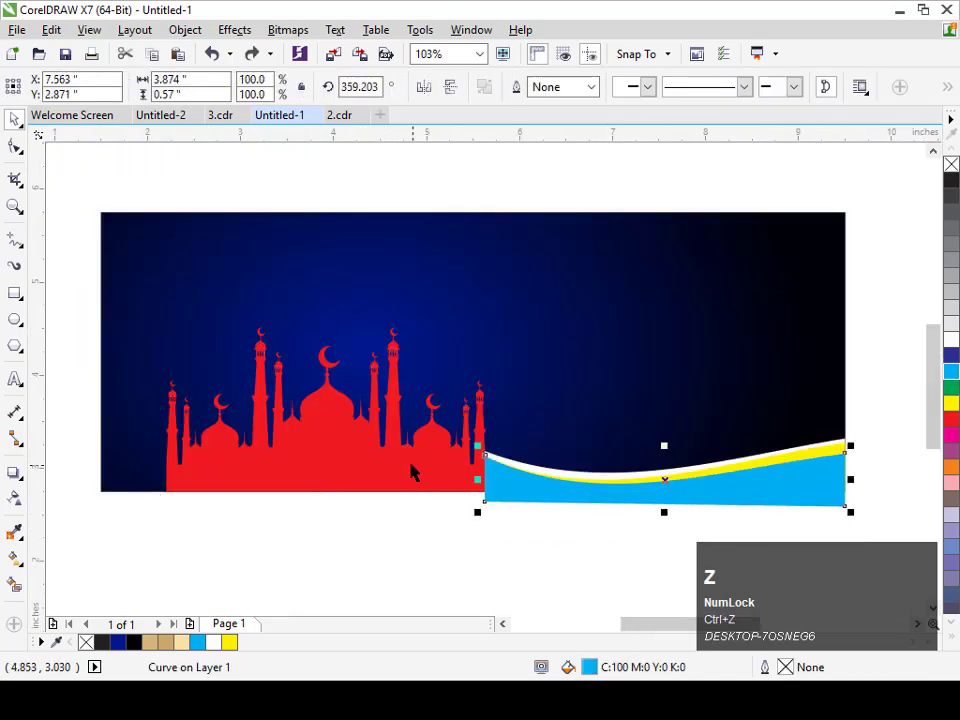
Give the mosque a vertical linear fountain fill running from white at the top to cream at the base
{"action": "left_click", "coordinate": [328, 462]}
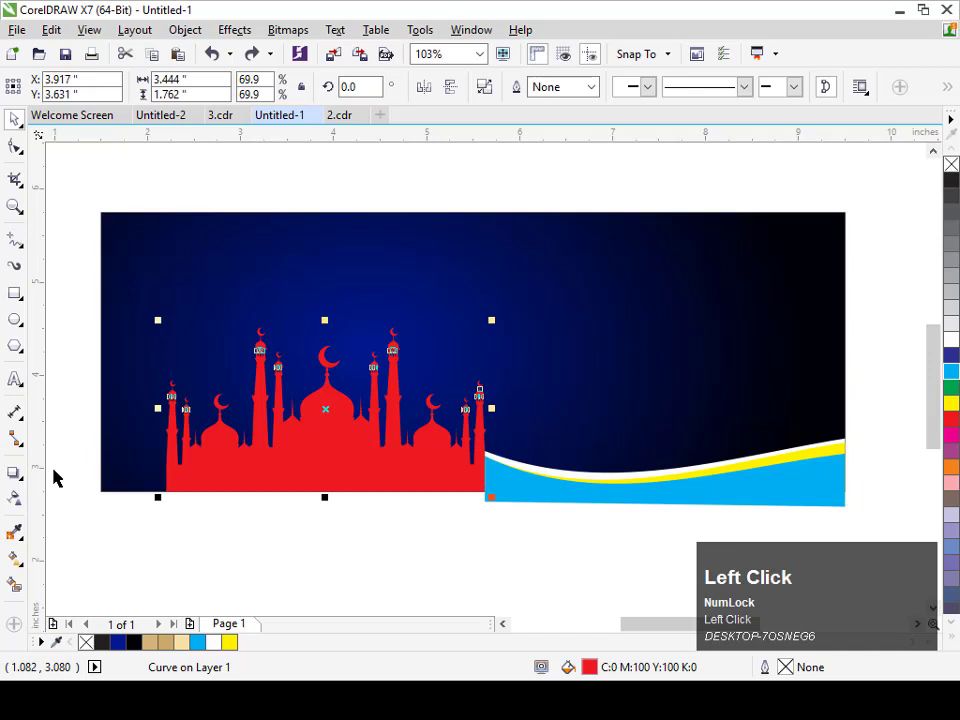
{"action": "left_click", "coordinate": [16, 559]}
{"action": "left_click_drag", "start_coordinate": [326, 359], "coordinate": [321, 493], "text": "ctrl"}
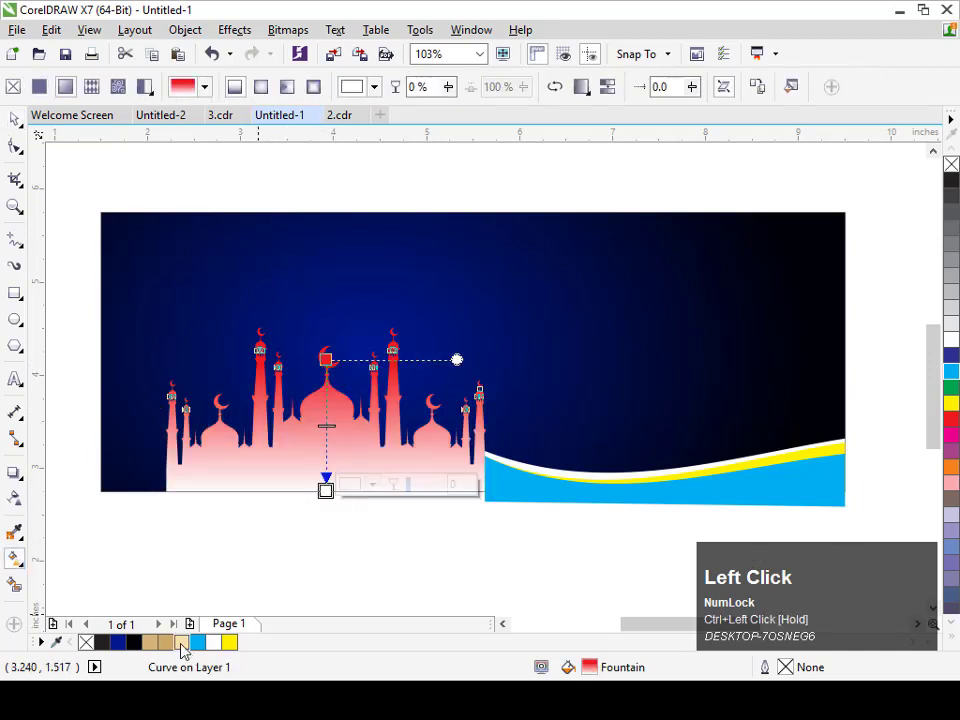
{"action": "left_click_drag", "start_coordinate": [181, 644], "coordinate": [326, 541]}
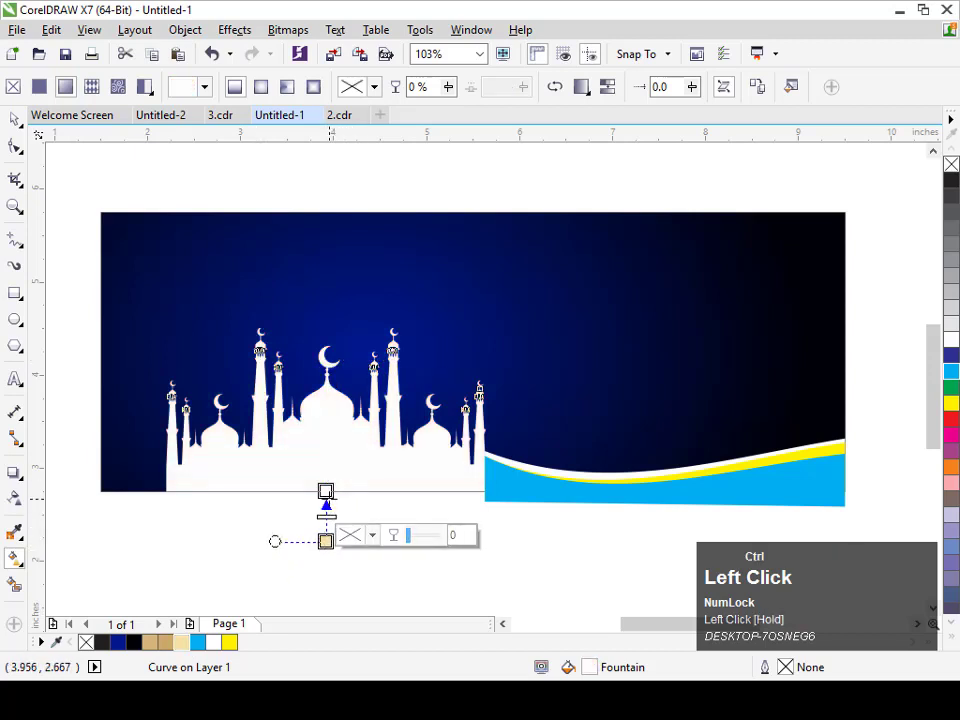
{"action": "left_click_drag", "start_coordinate": [326, 491], "coordinate": [326, 388], "text": "ctrl"}
{"action": "left_click_drag", "start_coordinate": [325, 541], "coordinate": [325, 463], "text": "ctrl"}
{"action": "left_click_drag", "start_coordinate": [326, 390], "coordinate": [326, 350], "text": "ctrl"}
{"action": "left_click_drag", "start_coordinate": [328, 466], "coordinate": [326, 510], "text": "ctrl"}
{"action": "left_click", "coordinate": [12, 122]}
Apply the mosque's white-to-cream gradient to the white wave
{"action": "key", "text": "F2"}
{"action": "left_click_drag", "start_coordinate": [354, 362], "coordinate": [853, 525]}
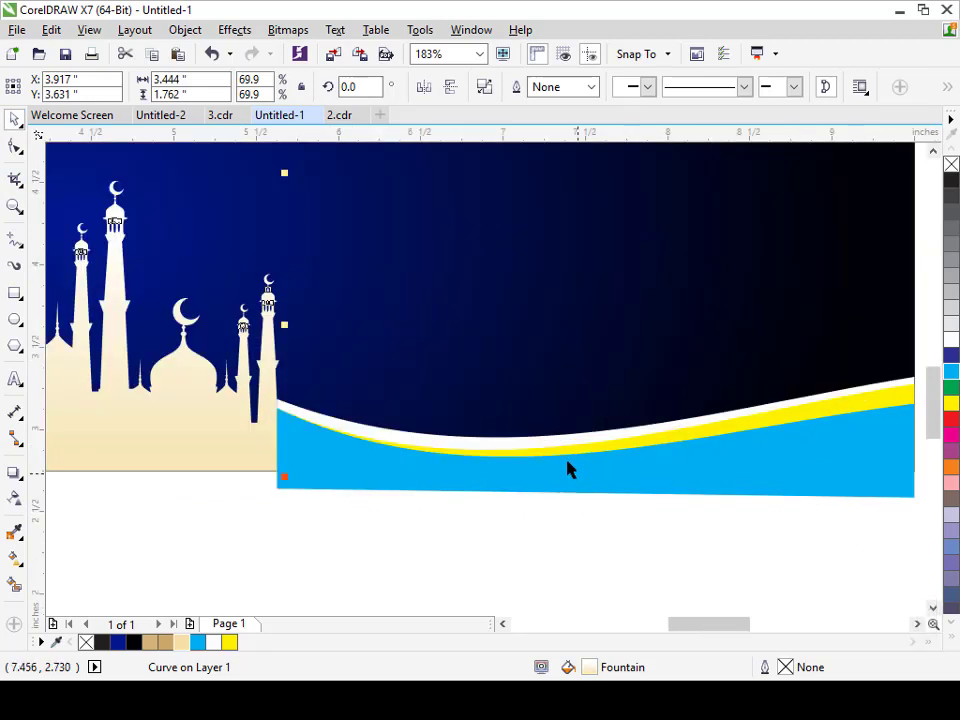
{"action": "key", "text": "Escape"}
{"action": "left_click", "coordinate": [587, 440]}
{"action": "key", "text": "r"}
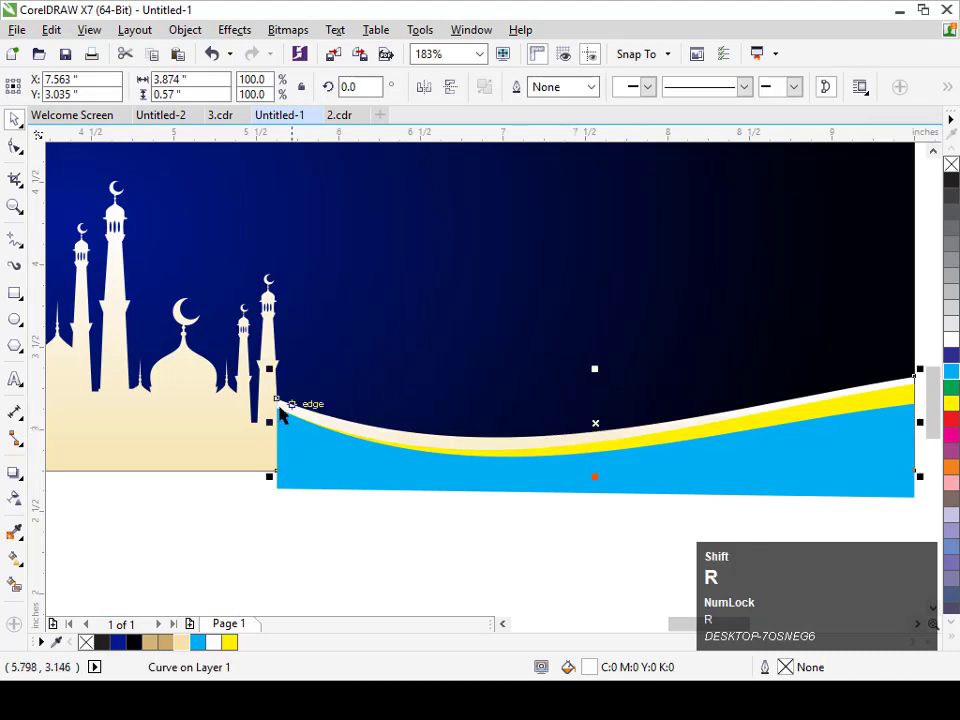
{"action": "left_click", "coordinate": [228, 433], "text": "shift"}
{"action": "key", "text": "space"}
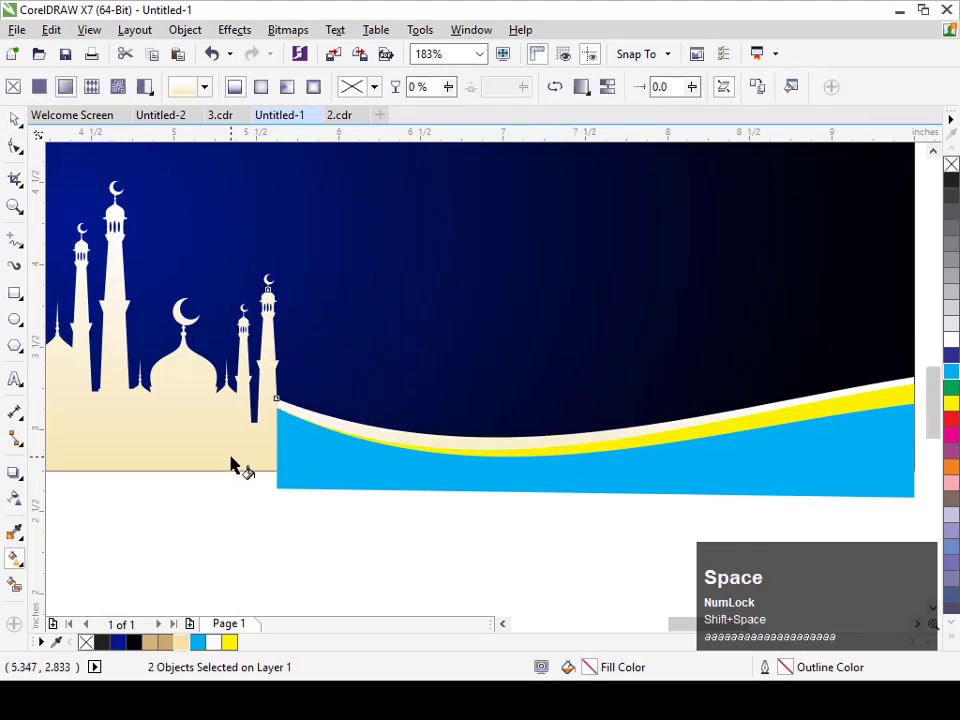
{"action": "key", "text": "space"}
Recolour the yellow wave light tan and the cyan wave darker tan (#CCA86A)
{"action": "left_click", "coordinate": [500, 452]}
{"action": "left_click", "coordinate": [151, 642]}
{"action": "left_click", "coordinate": [559, 480]}
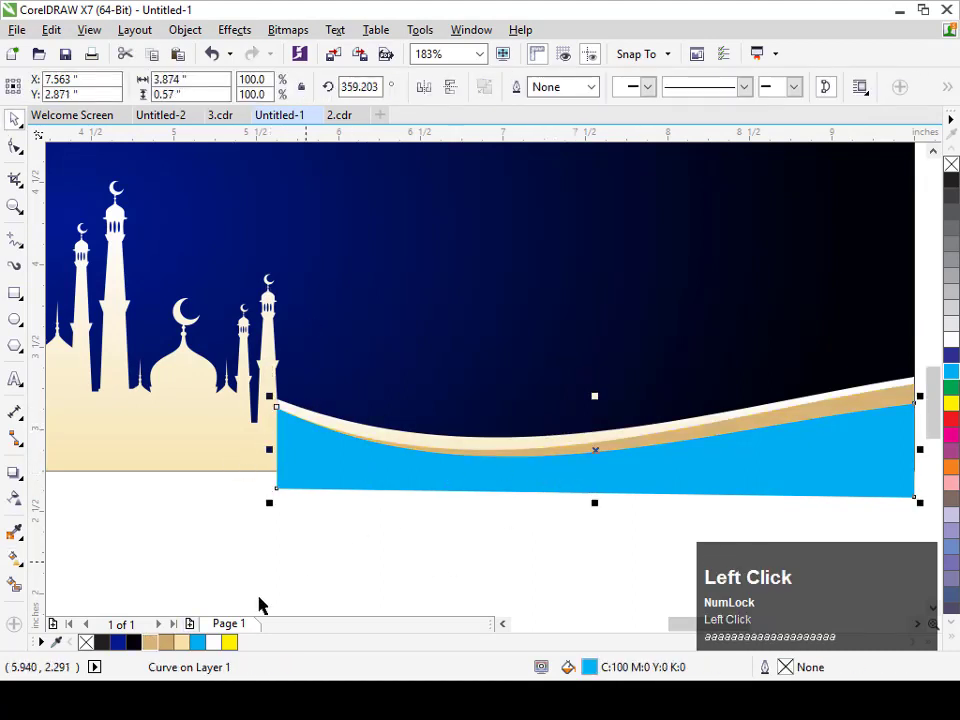
{"action": "left_click", "coordinate": [166, 642]}
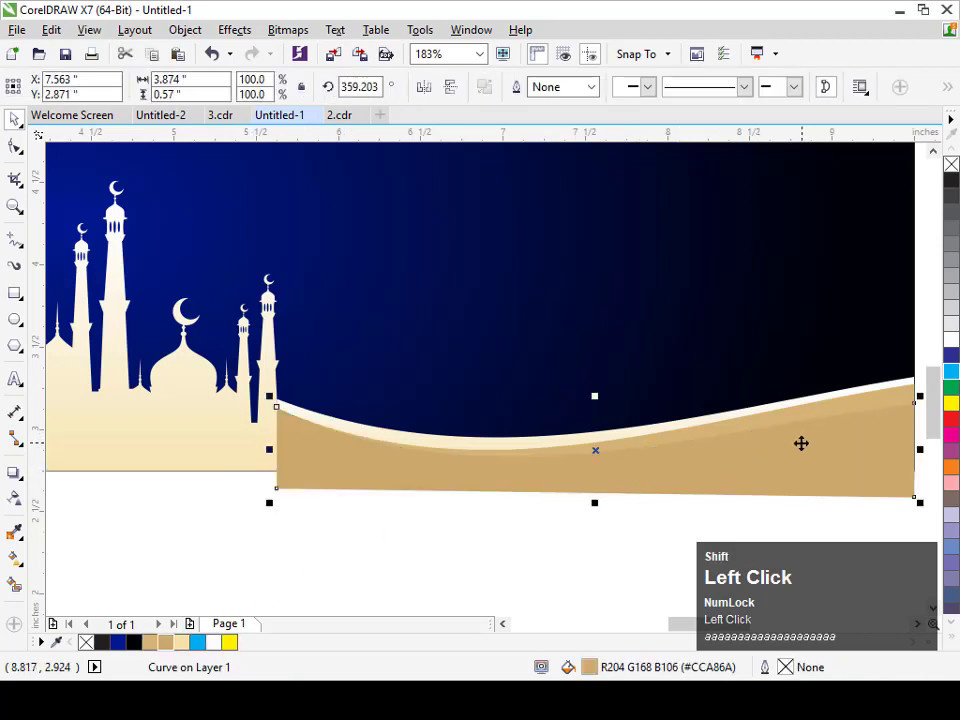
Fill the front wave with a darker gold-brown, #BD9755
{"action": "key", "text": "F11"}
{"action": "left_click", "coordinate": [265, 310]}
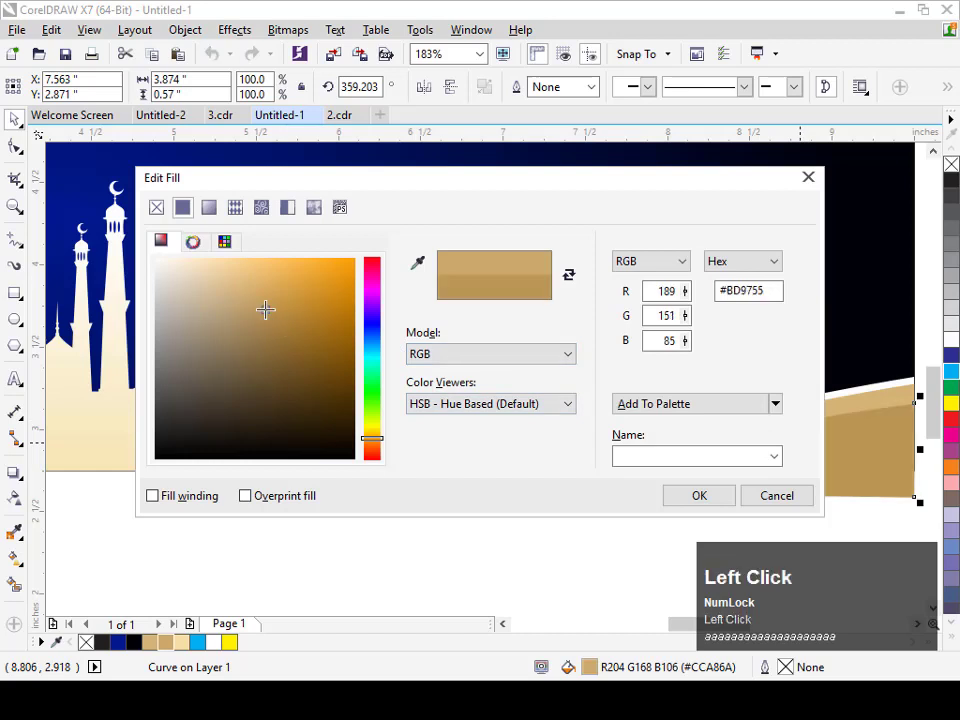
{"action": "left_click", "coordinate": [699, 495]}
{"action": "key", "text": "F3"}
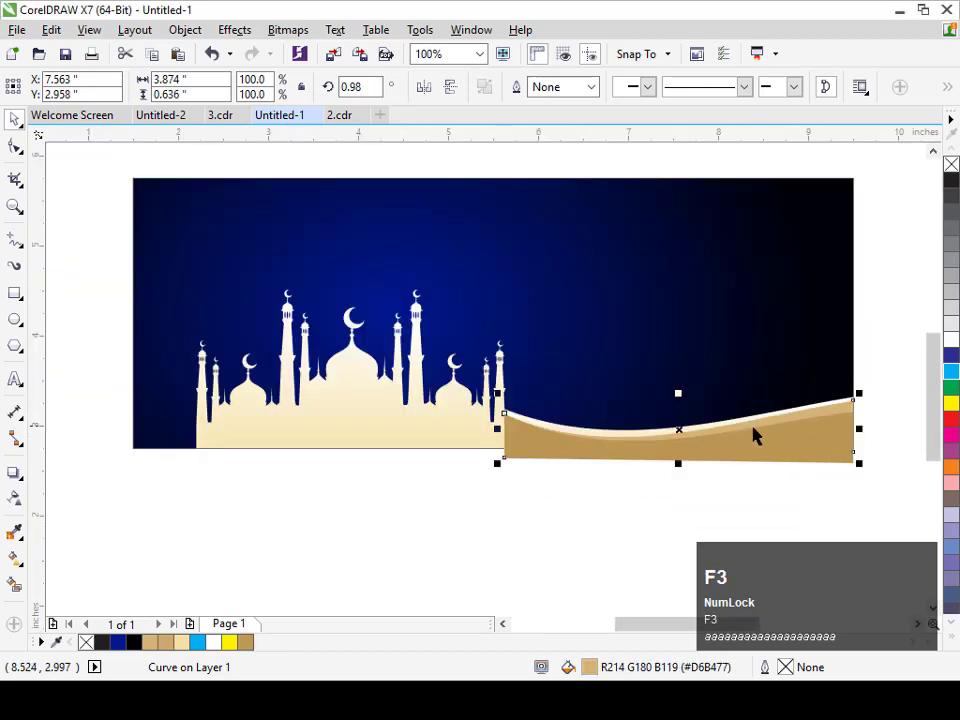
Stretch the dark front wave leftward to the banner's left edge, making it 8 inches wide
{"action": "key", "text": "F2"}
{"action": "left_click_drag", "start_coordinate": [73, 298], "coordinate": [859, 480]}
{"action": "key", "text": "Escape"}
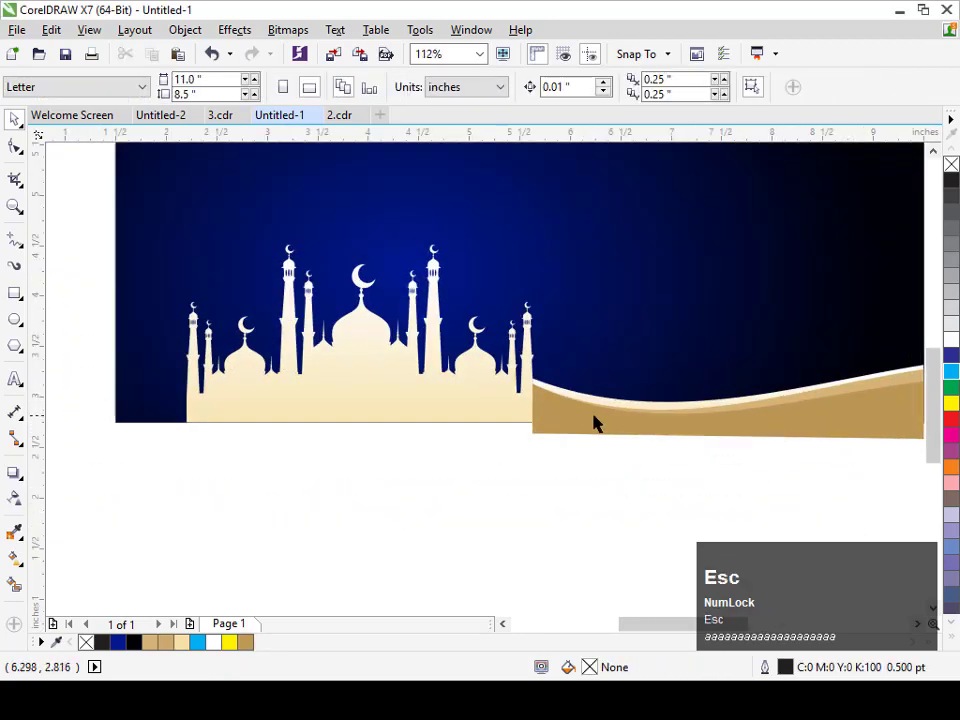
{"action": "left_click", "coordinate": [544, 420]}
{"action": "left_click_drag", "start_coordinate": [528, 418], "coordinate": [107, 422]}
{"action": "key", "text": "F3"}
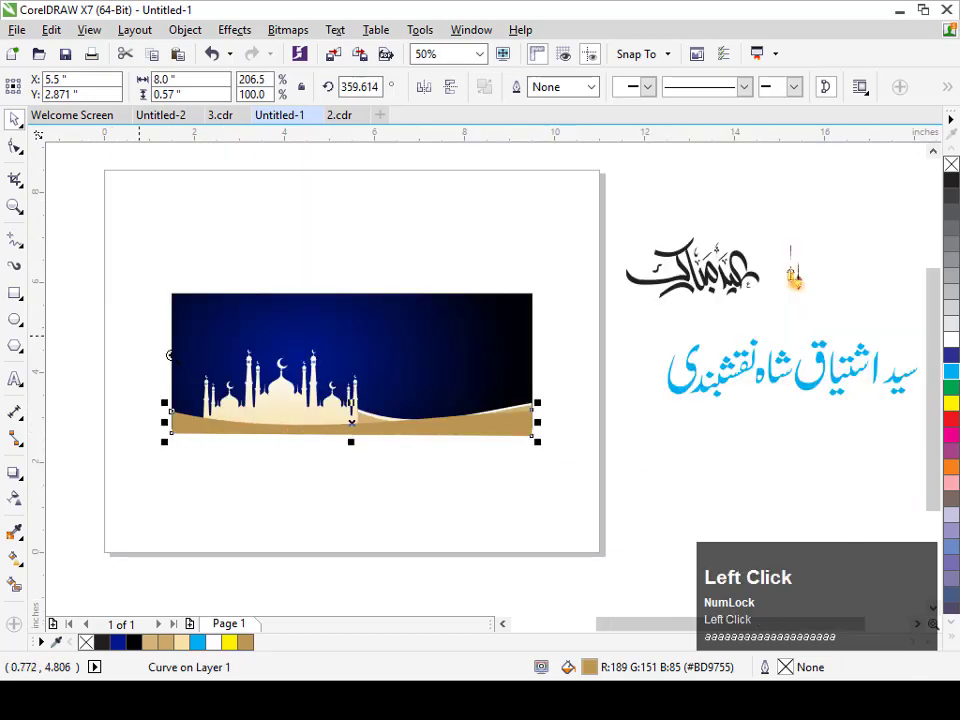
Stretch the light tan wave leftward so it runs beneath the mosque to near its left end
{"action": "left_click_drag", "start_coordinate": [139, 336], "coordinate": [470, 472]}
{"action": "key", "text": "Escape"}
{"action": "left_click", "coordinate": [648, 419]}
{"action": "left_click_drag", "start_coordinate": [616, 423], "coordinate": [204, 433]}
{"action": "left_click", "coordinate": [493, 542]}
{"action": "key", "text": "F3"}
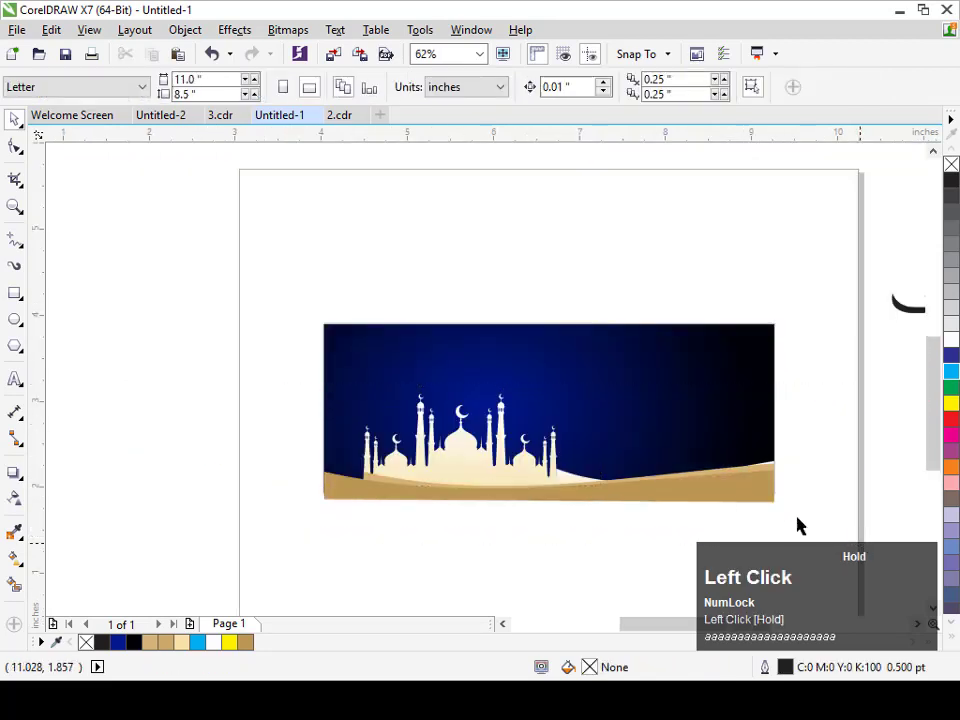
Reshape the white wave's curve so its top edge dips beside the mosque and swells above the tan waves toward the right end
{"action": "scroll", "coordinate": [798, 526], "scroll_direction": "up", "scroll_amount": 2}
{"action": "double_click", "coordinate": [488, 407]}
{"action": "key", "text": "space"}
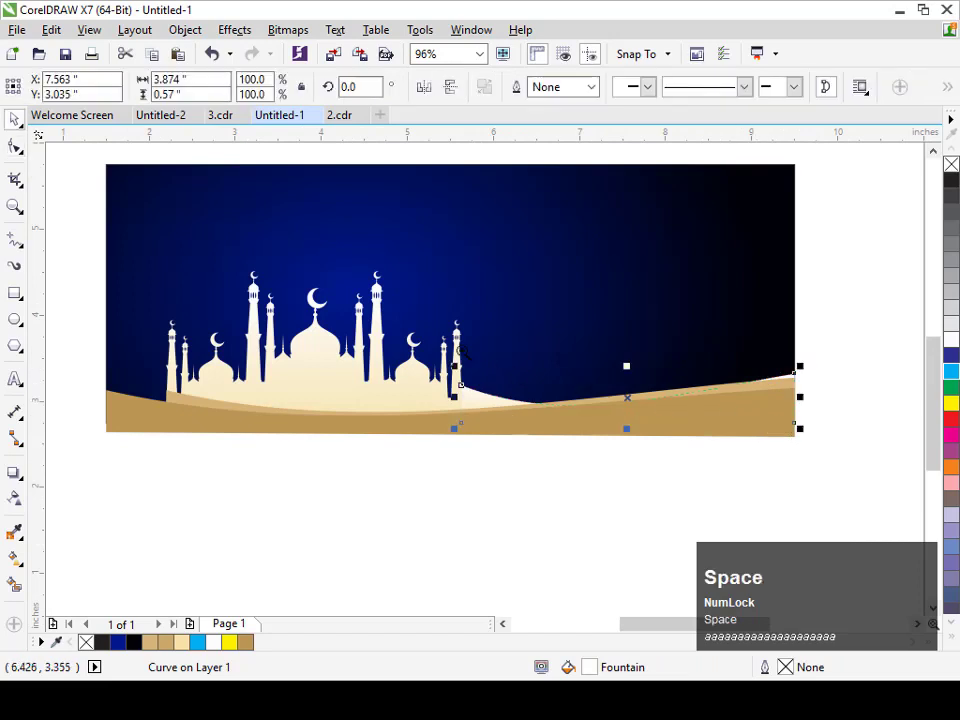
{"action": "scroll", "coordinate": [699, 406], "scroll_direction": "up", "scroll_amount": 4}
{"action": "left_click", "coordinate": [763, 476]}
{"action": "key", "text": "space"}
{"action": "key", "text": "F3"}
{"action": "left_click", "coordinate": [620, 381]}
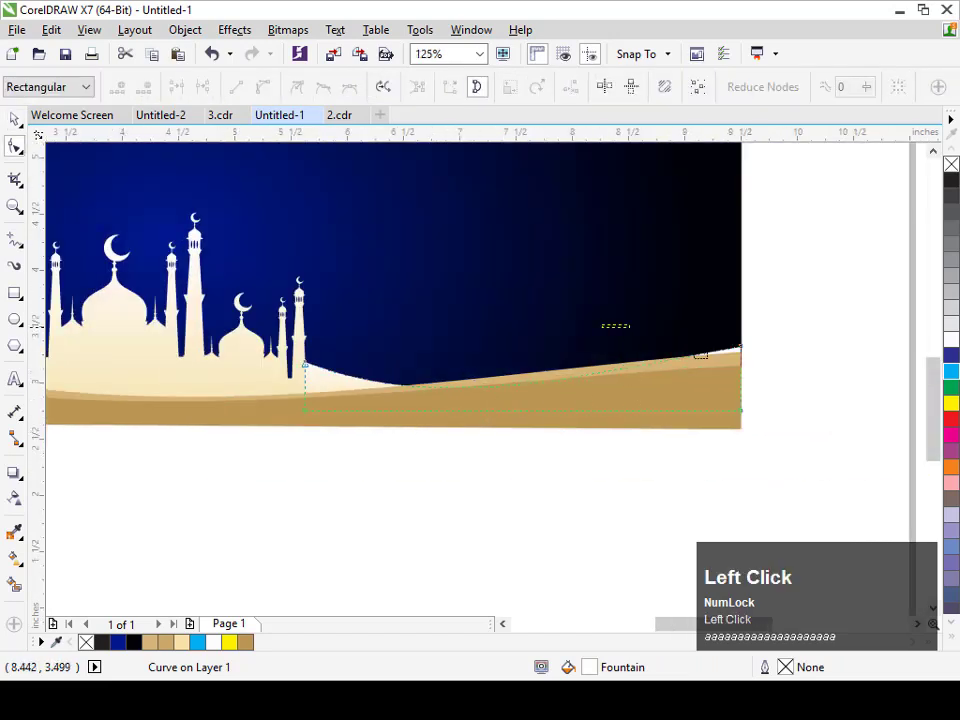
{"action": "mouse_move", "coordinate": [450, 420]}
{"action": "left_mouse_down"}
{"action": "mouse_move", "coordinate": [467, 381]}
{"action": "mouse_move", "coordinate": [446, 412]}
{"action": "left_mouse_up"}
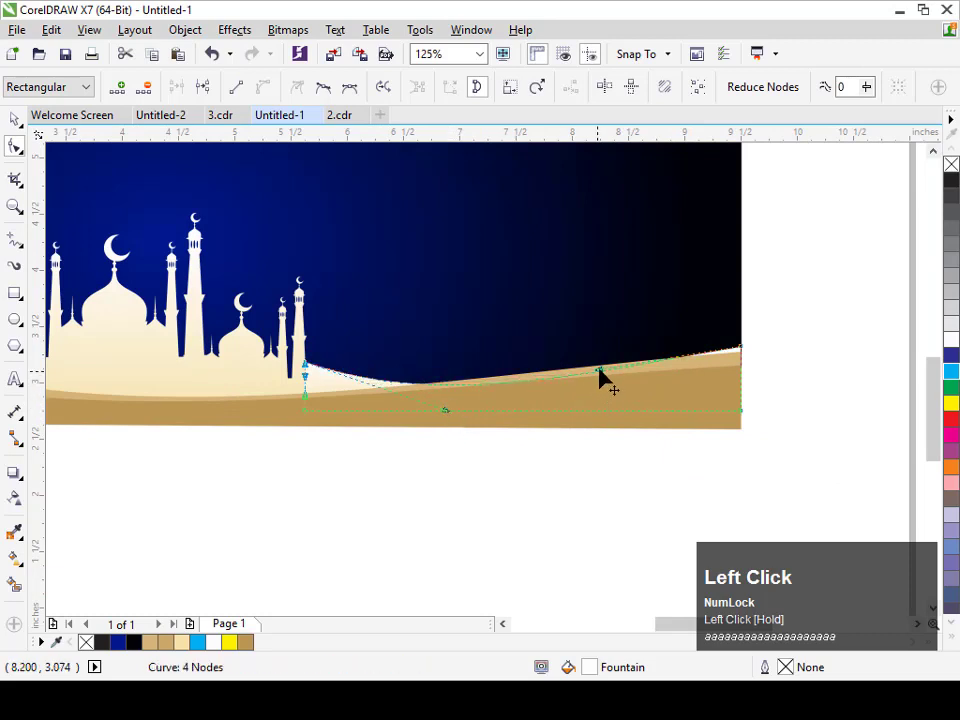
{"action": "left_click_drag", "start_coordinate": [599, 370], "coordinate": [594, 325]}
{"action": "left_click_drag", "start_coordinate": [443, 409], "coordinate": [440, 416]}
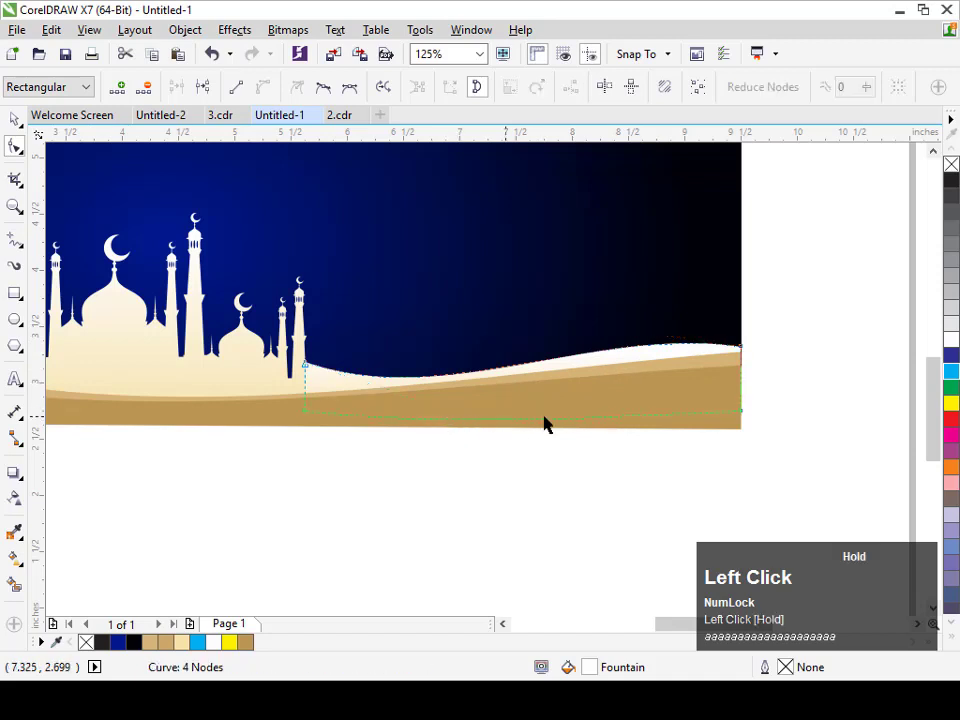
{"action": "key", "text": "space"}
Extend the light tan wave's left end to the banner's left edge
{"action": "left_click", "coordinate": [717, 274]}
{"action": "key", "text": "shift+F2"}
{"action": "key", "text": "Escape"}
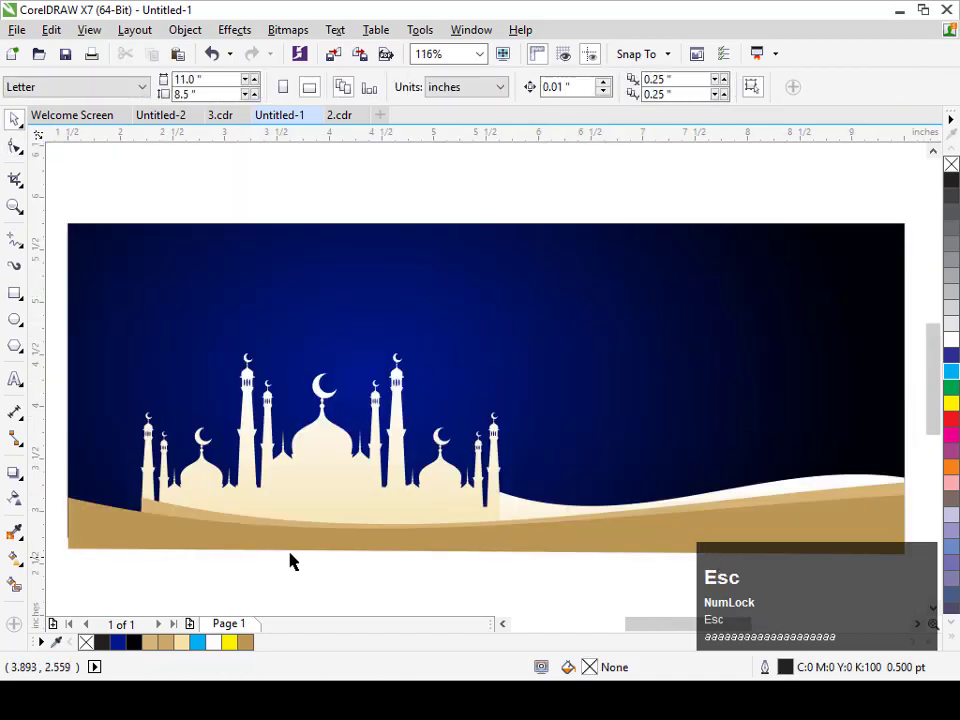
{"action": "left_click", "coordinate": [148, 517]}
{"action": "left_click_drag", "start_coordinate": [135, 514], "coordinate": [62, 516]}
{"action": "key", "text": "Escape"}
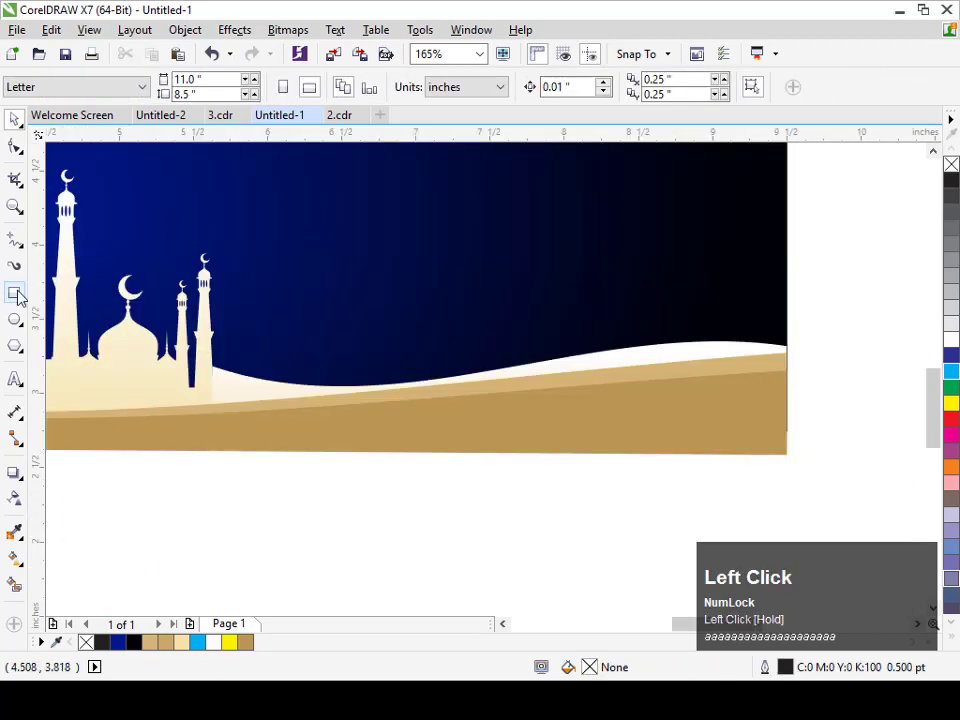
Draw a rectangle about 2.93 by 0.31 inches over the waves' right end, convert it to curves and delete its top-left node
{"action": "left_click", "coordinate": [15, 293]}
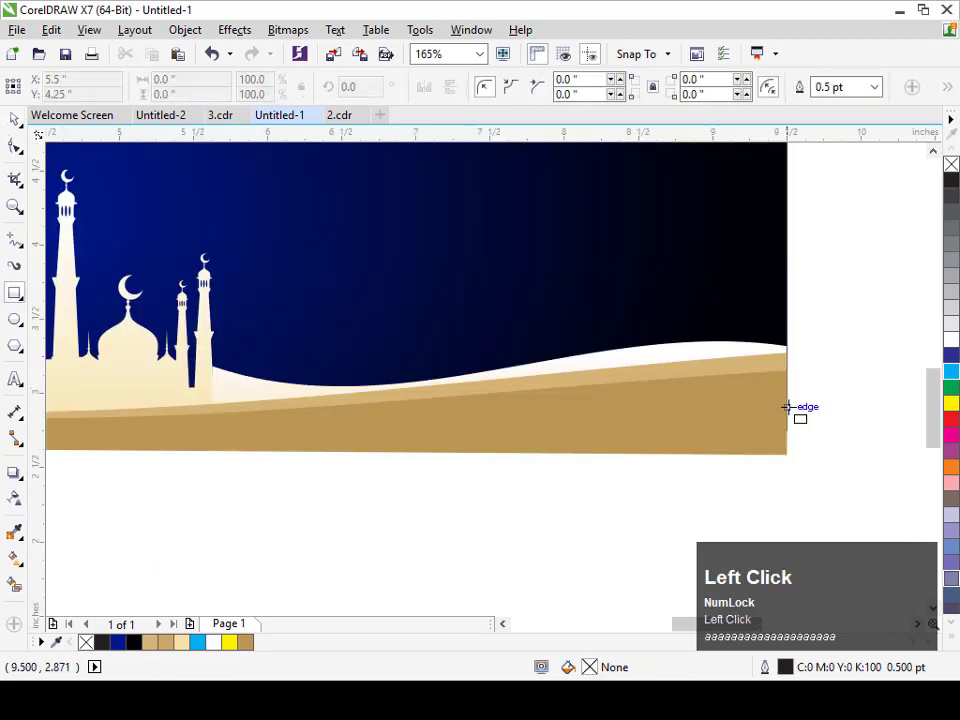
{"action": "left_click_drag", "start_coordinate": [785, 396], "coordinate": [352, 440]}
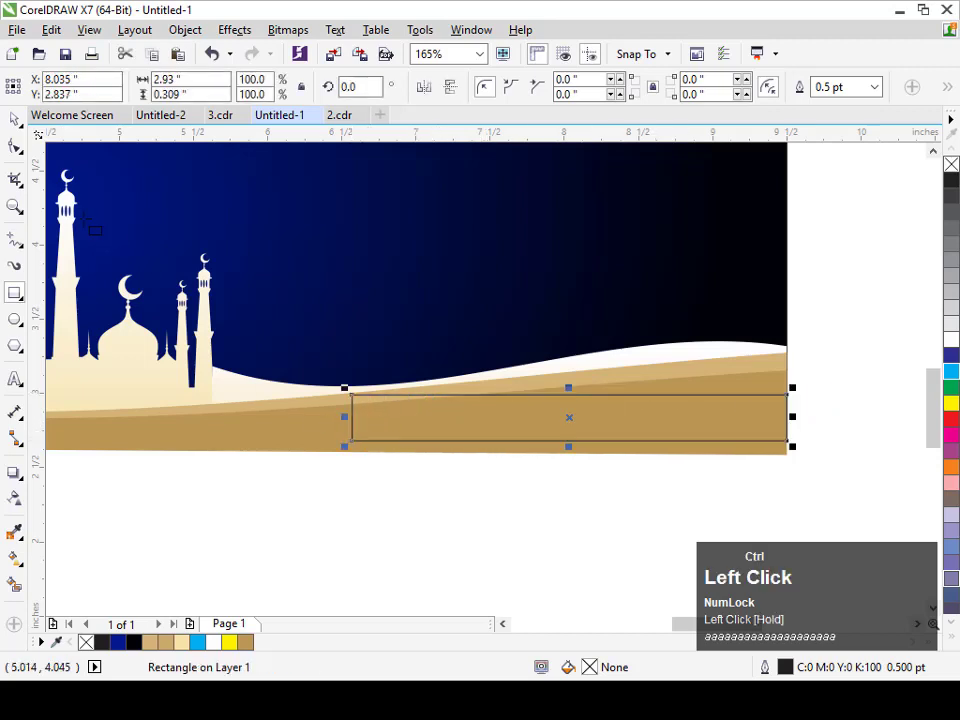
{"action": "key", "text": "ctrl+q"}
{"action": "left_click", "coordinate": [15, 146]}
{"action": "key", "text": "Delete"}
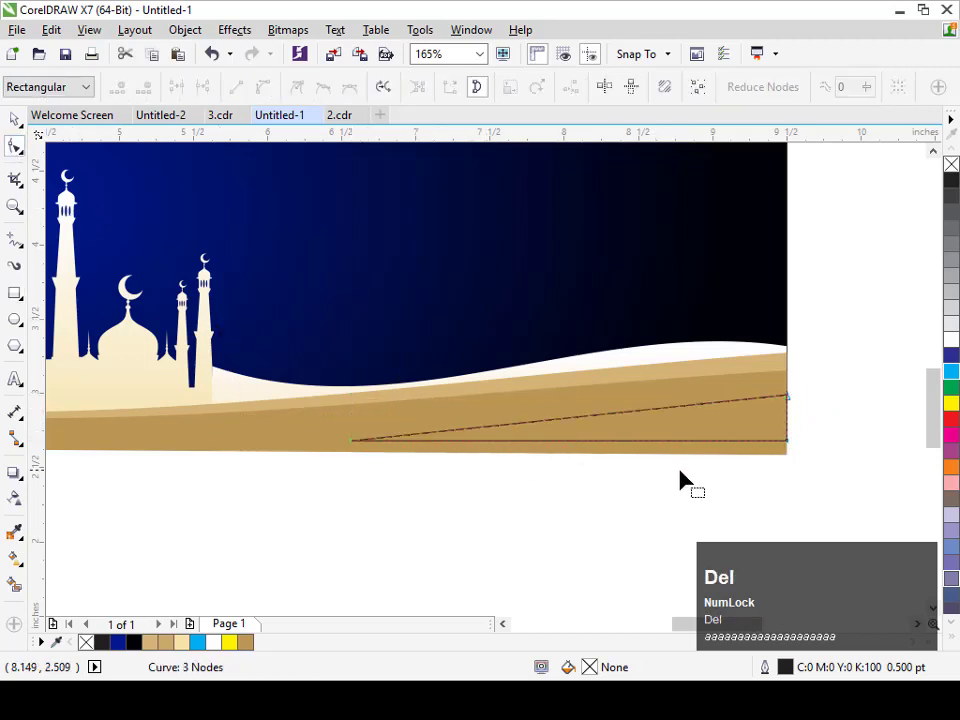
Extend the triangle's left tip and raise its upper-right corner, making it about 3.94 by 0.36 inches
{"action": "left_click", "coordinate": [686, 438]}
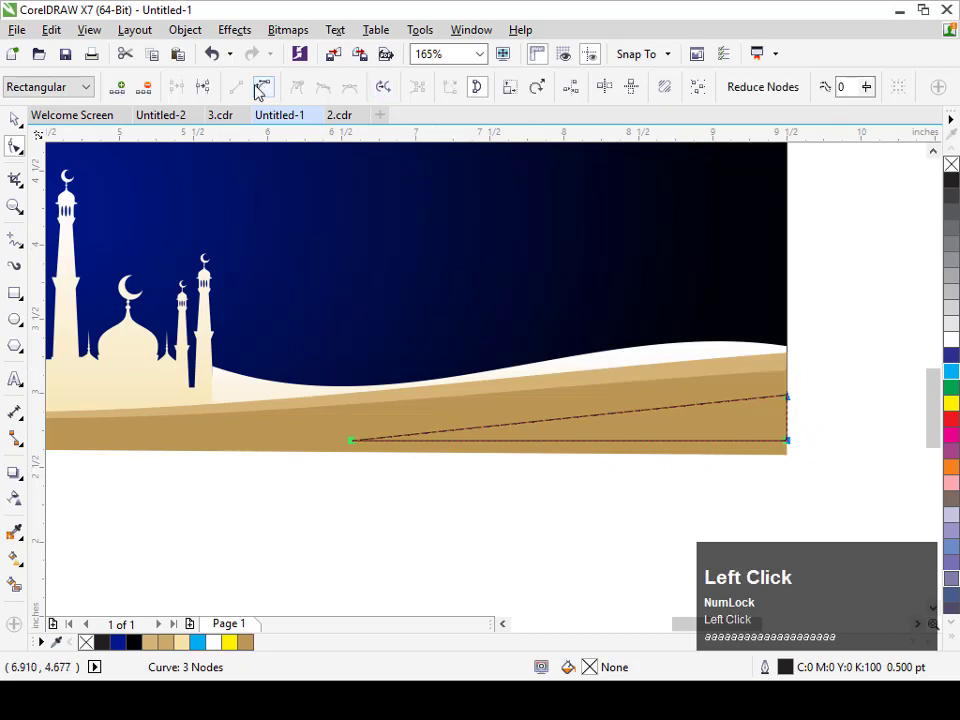
{"action": "left_click_drag", "start_coordinate": [351, 439], "coordinate": [201, 440]}
{"action": "left_click_drag", "start_coordinate": [790, 405], "coordinate": [790, 390]}
Fill the triangle with pale cream #F5E2A8 and remove its outline
{"action": "key", "text": "space"}
{"action": "left_click", "coordinate": [183, 648]}
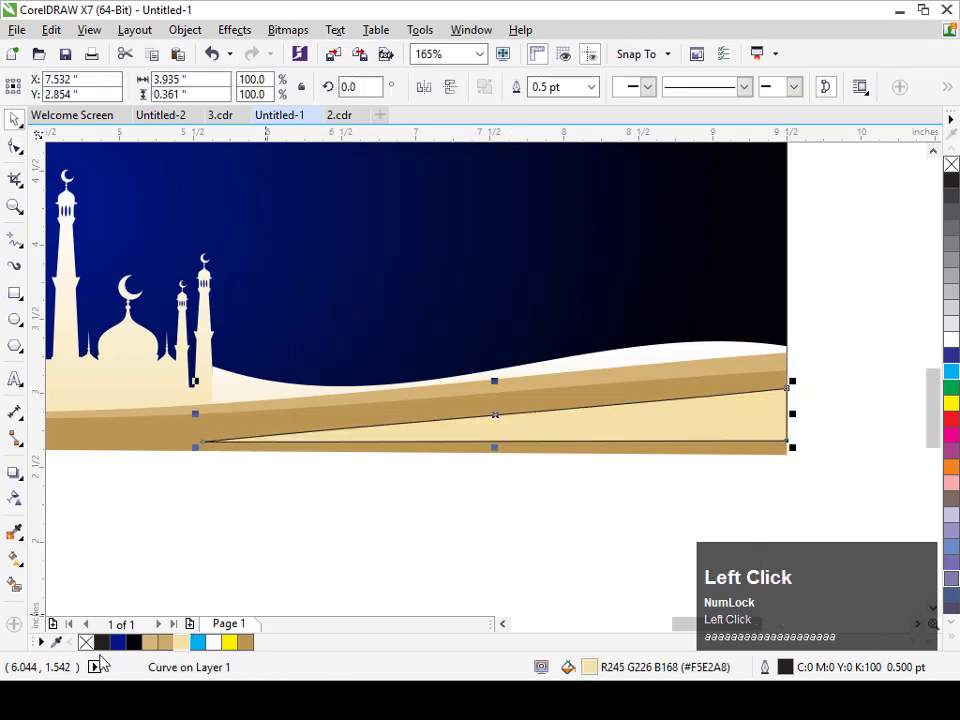
{"action": "right_click", "coordinate": [80, 642]}
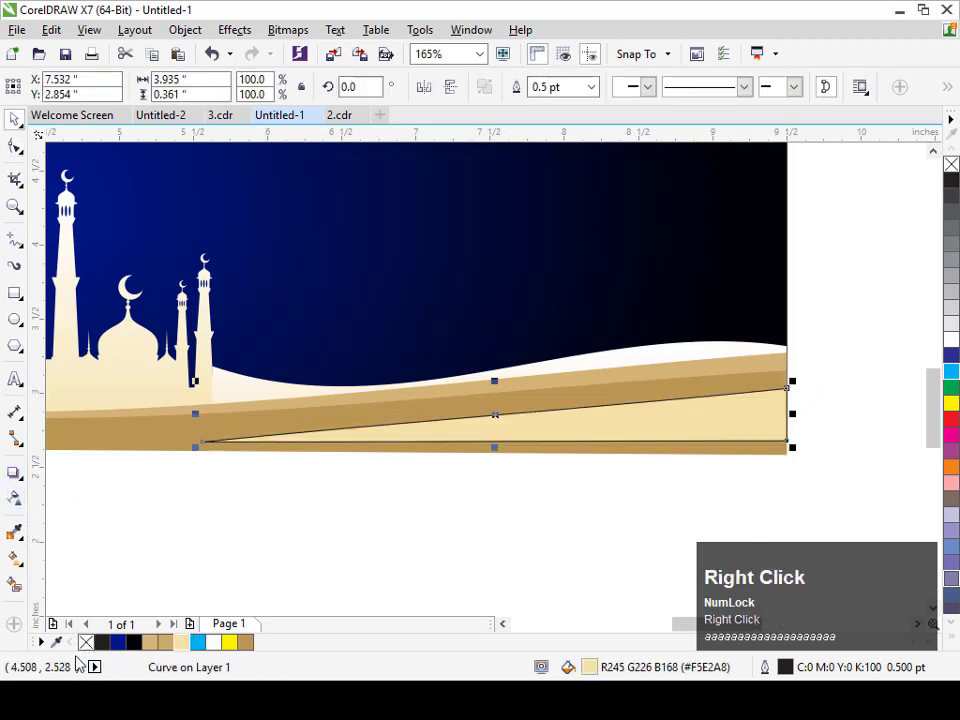
{"action": "right_click", "coordinate": [86, 642]}
Apply a linear transparency to the cream triangle, fading it out from its right end toward its left tip
{"action": "left_click", "coordinate": [14, 498]}
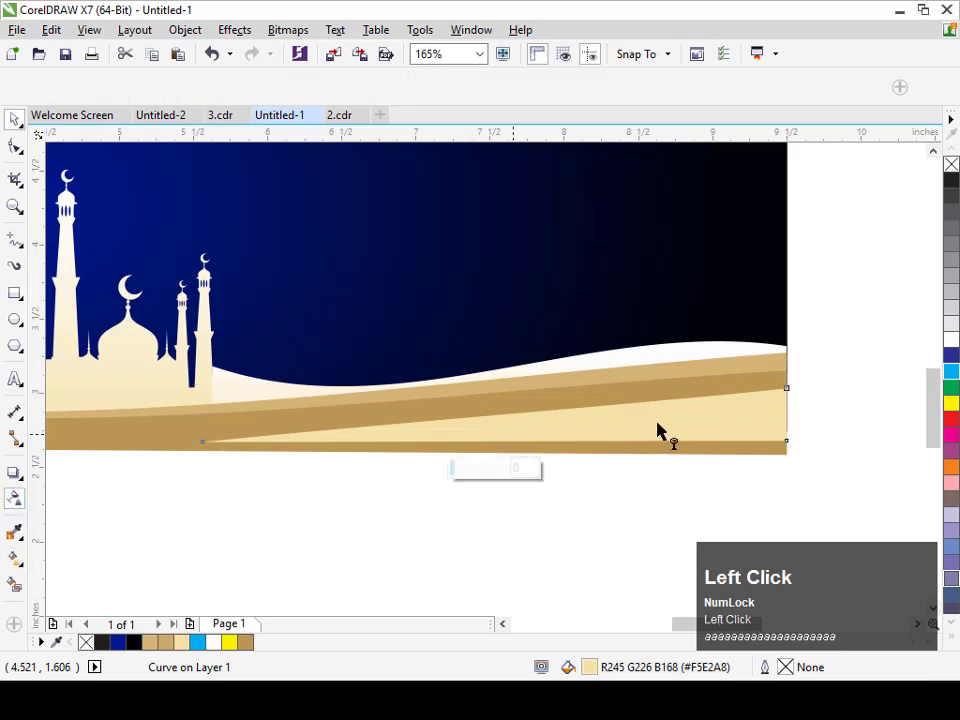
{"action": "left_click_drag", "start_coordinate": [769, 411], "coordinate": [322, 424]}
{"action": "key", "text": "space"}
{"action": "key", "text": "Escape"}
Select the mosque, waves and cream triangle and PowerClip them inside the blue banner rectangle
{"action": "scroll", "coordinate": [501, 464], "scroll_direction": "down", "scroll_amount": 2}
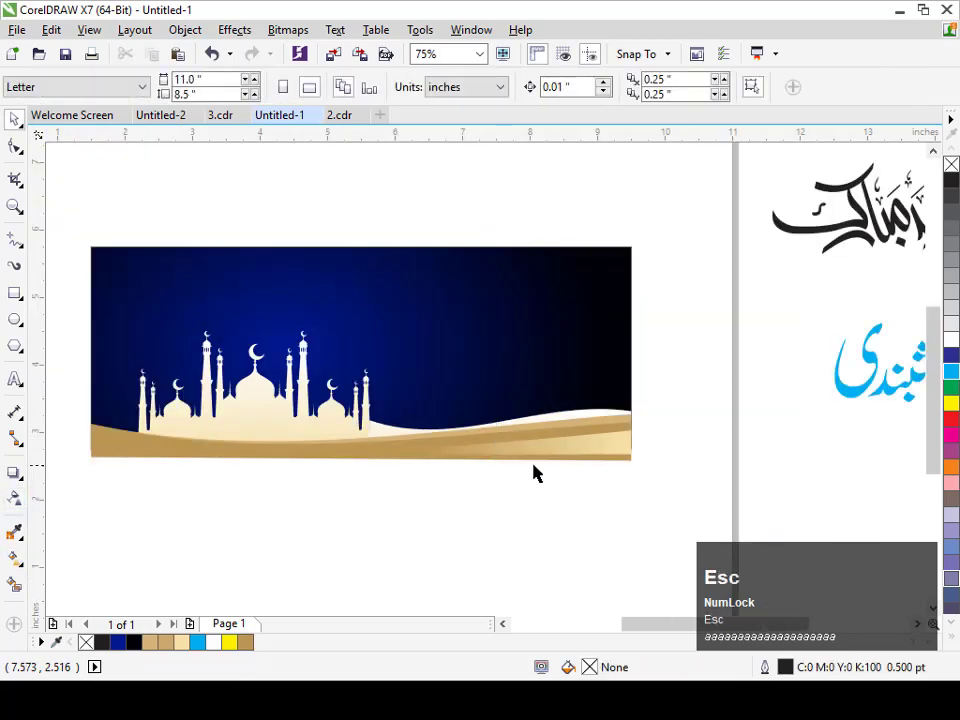
{"action": "left_click_drag", "start_coordinate": [677, 306], "coordinate": [126, 499]}
{"action": "right_click", "coordinate": [283, 420]}
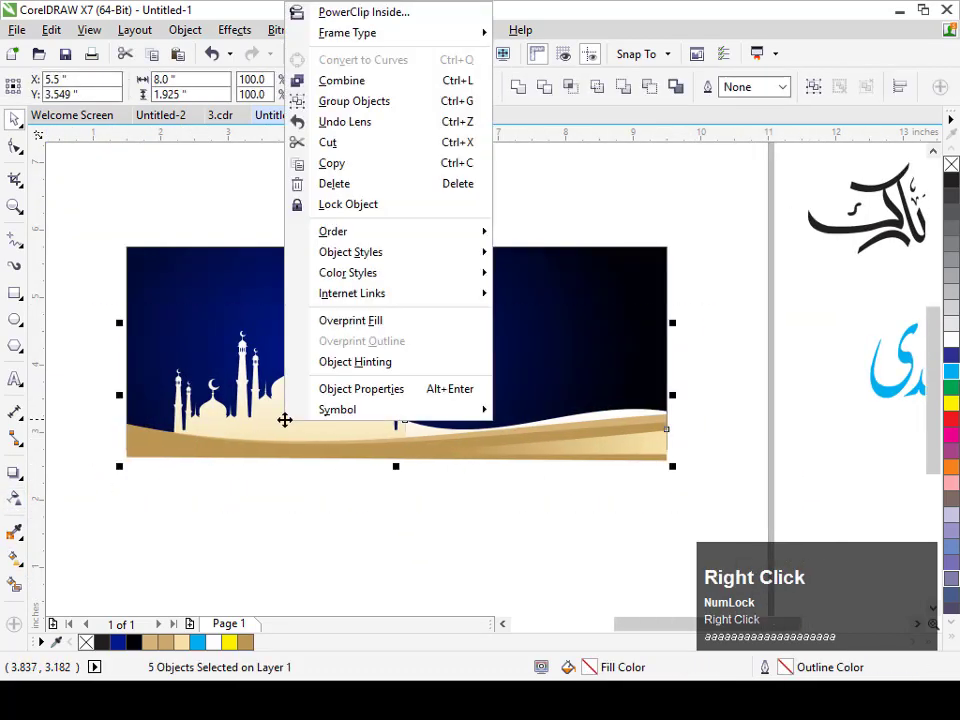
{"action": "left_click", "coordinate": [340, 12]}
{"action": "left_click", "coordinate": [560, 253]}
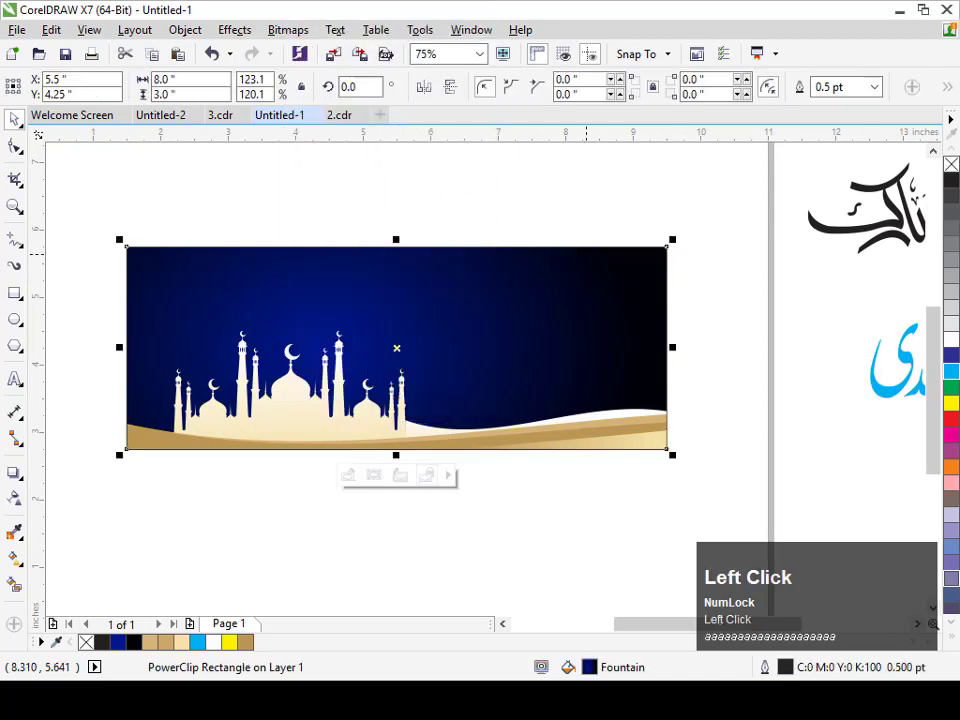
Draw a circle about 2.03 inches across over the banner's upper-left area and fill it with 10% black
{"action": "key", "text": "shift+F2"}
{"action": "key", "text": "Escape"}
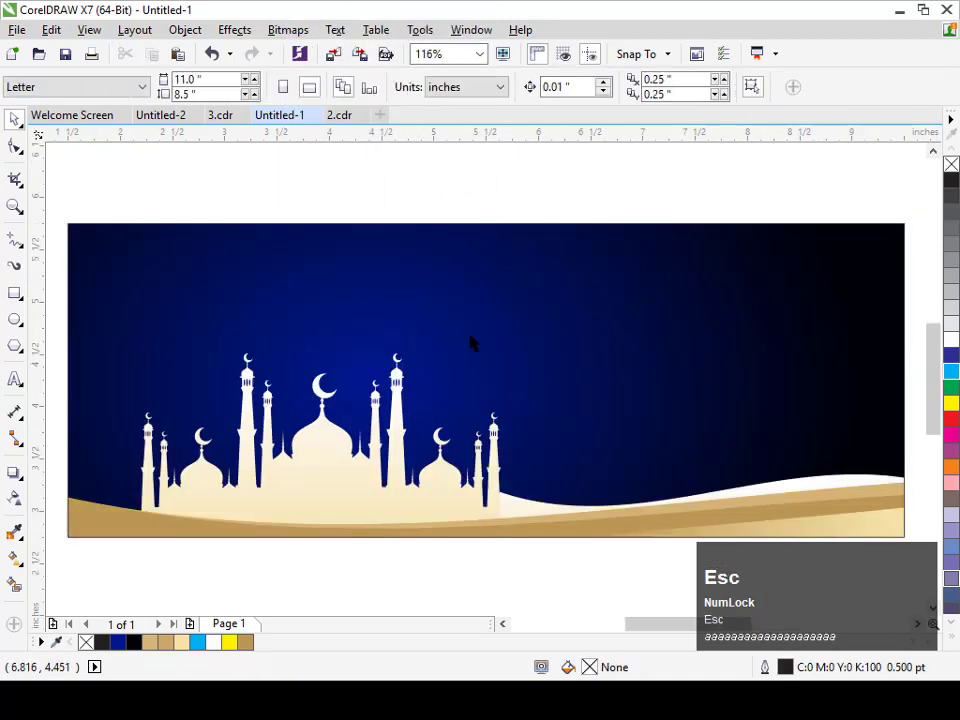
{"action": "left_click", "coordinate": [15, 320]}
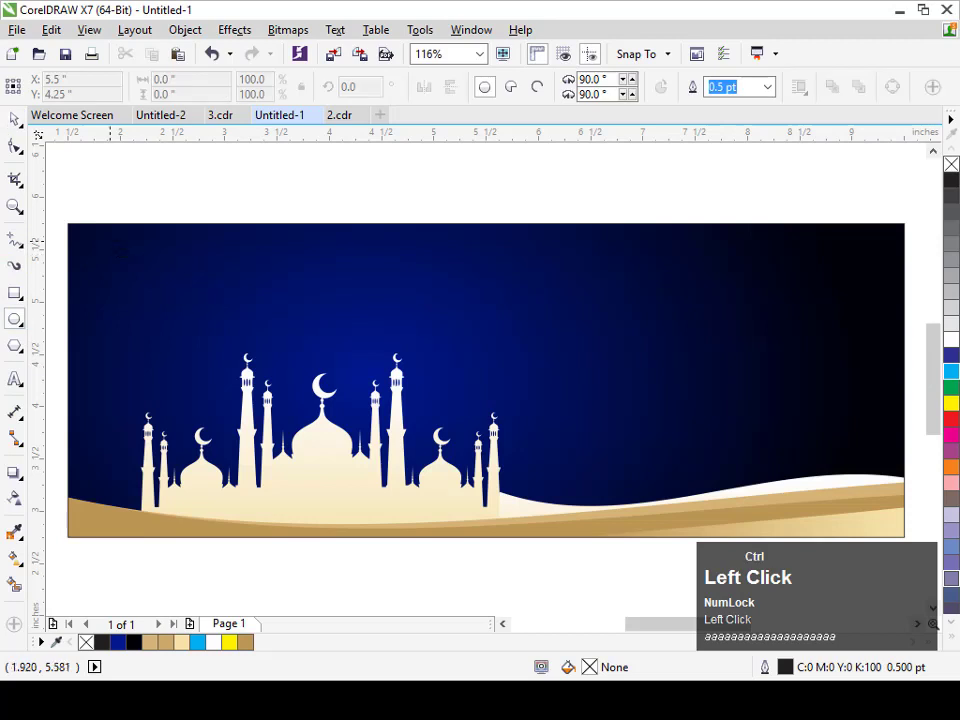
{"action": "left_click_drag", "start_coordinate": [110, 241], "coordinate": [333, 390]}
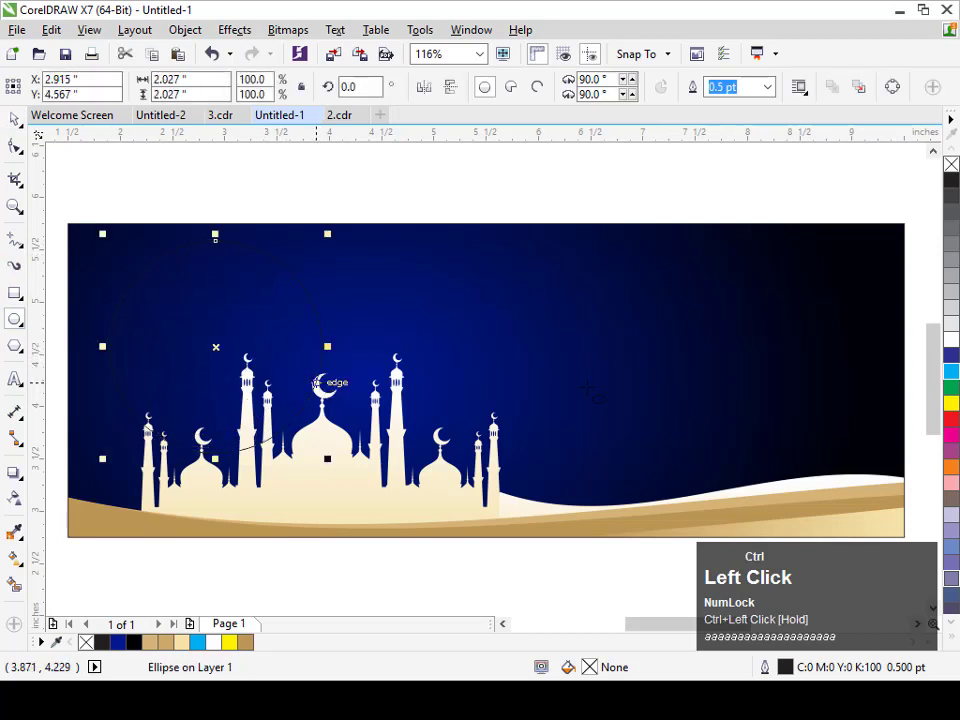
{"action": "left_click", "coordinate": [950, 338]}
Duplicate the circle scaled down to about 1.73 inches and position the copy toward the upper right of the original
{"action": "key", "text": "space"}
{"action": "left_click_drag", "start_coordinate": [102, 459], "coordinate": [145, 426]}
{"action": "left_click_drag", "start_coordinate": [140, 447], "coordinate": [140, 447]}
{"action": "key", "text": "F2"}
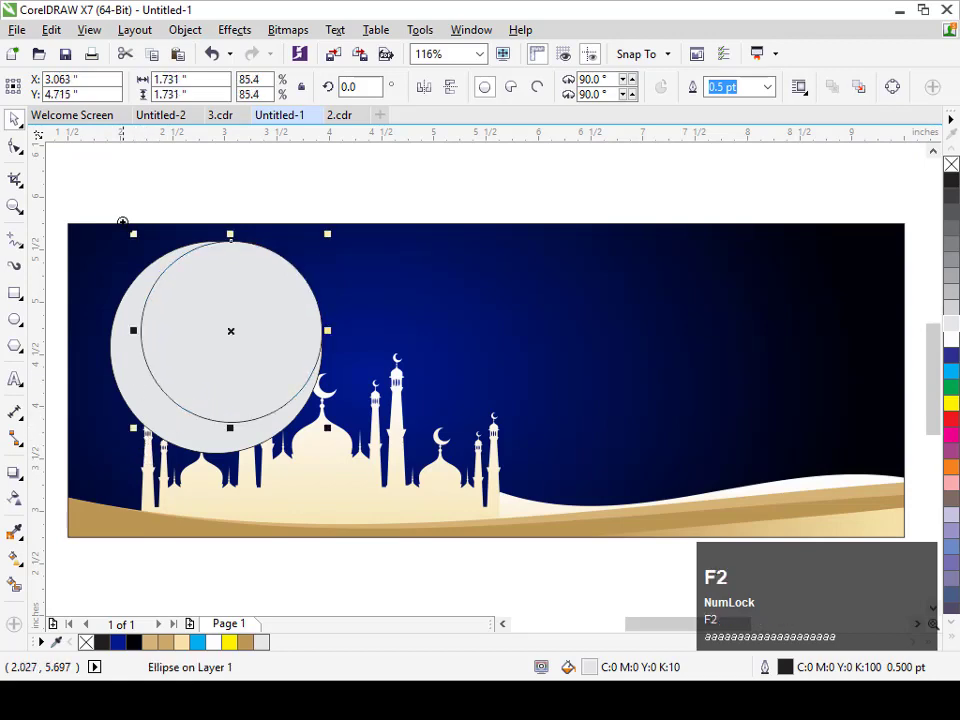
{"action": "left_click_drag", "start_coordinate": [122, 219], "coordinate": [454, 495]}
{"action": "left_click_drag", "start_coordinate": [373, 369], "coordinate": [374, 376]}
Trim the large circle with the smaller one and delete the small circle to leave a crescent
{"action": "left_click", "coordinate": [272, 490], "text": "shift"}
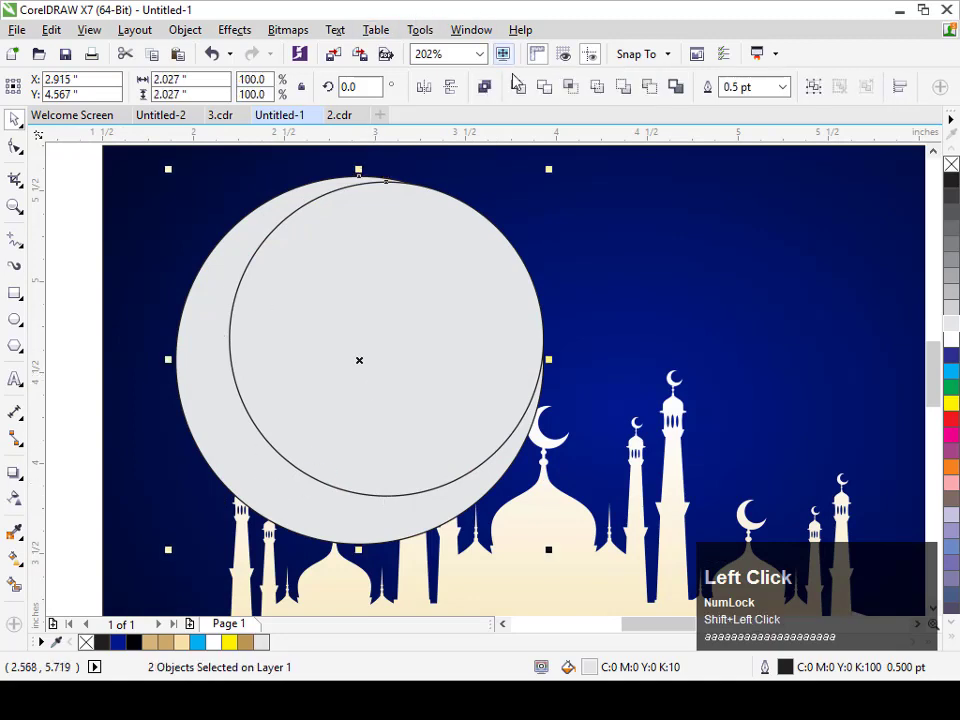
{"action": "left_click", "coordinate": [553, 92]}
{"action": "left_click", "coordinate": [461, 253]}
{"action": "key", "text": "Delete"}
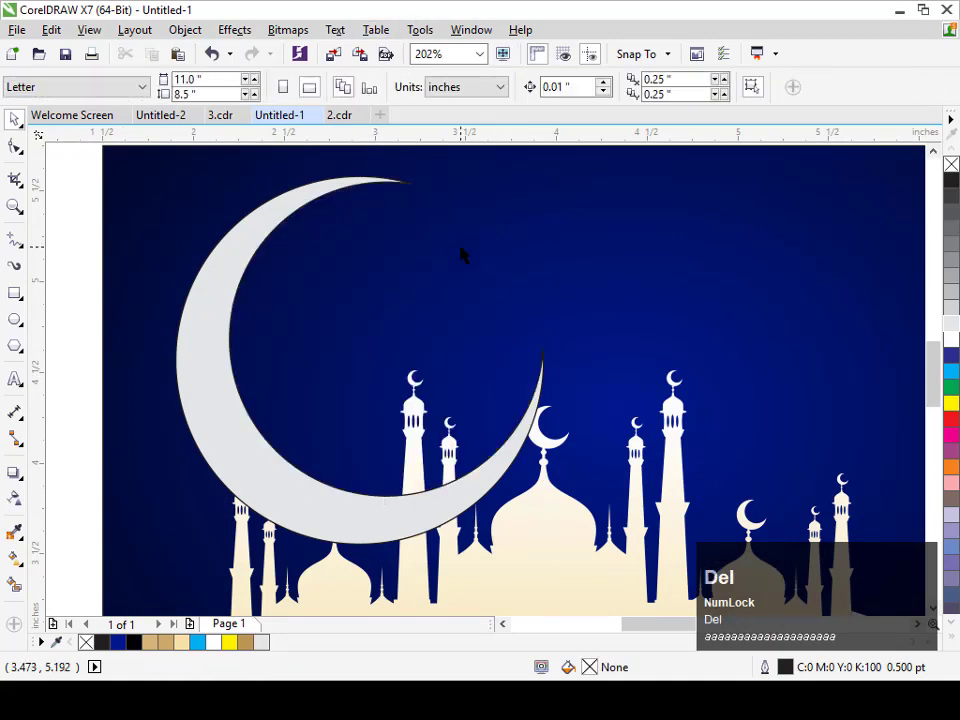
Move the crescent off the banner to the empty area left of the page and remove its fill
{"action": "key", "text": "F3"}
{"action": "left_click_drag", "start_coordinate": [397, 378], "coordinate": [104, 450]}
{"action": "key", "text": "shift+F2"}
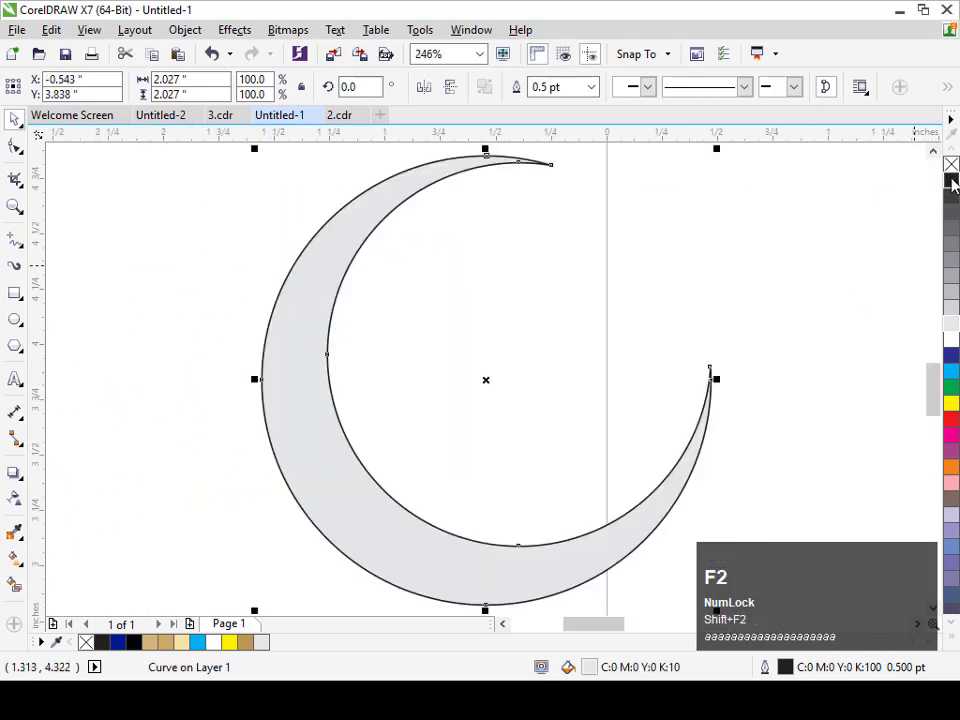
{"action": "left_click", "coordinate": [951, 166]}
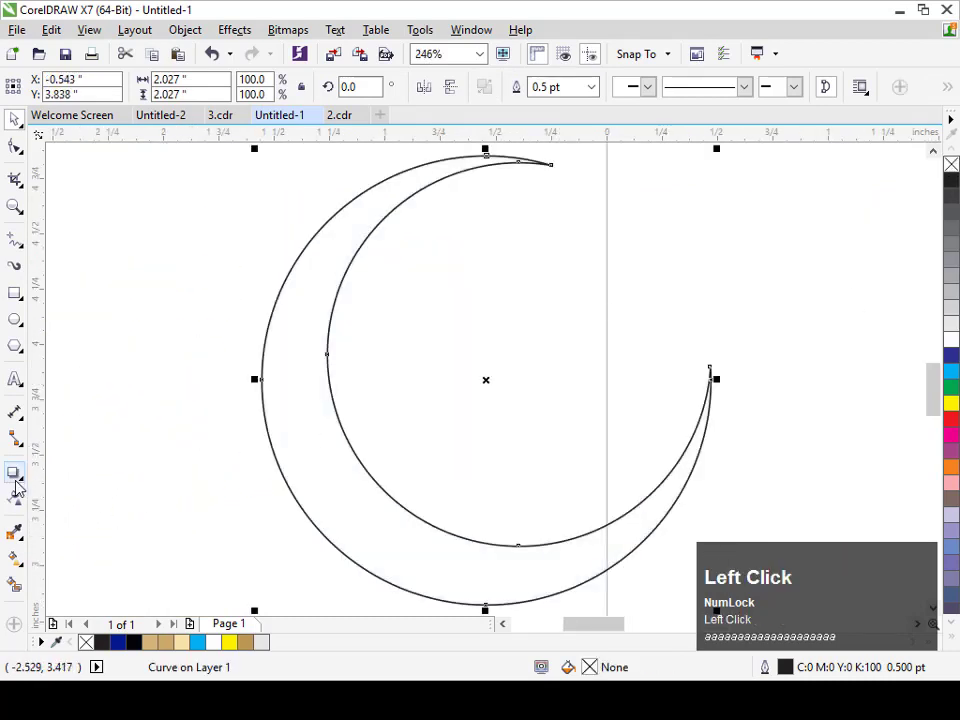
Add a one-step inside contour to the crescent with an offset of about 0.051 inches
{"action": "left_click_drag", "start_coordinate": [16, 487], "coordinate": [75, 491]}
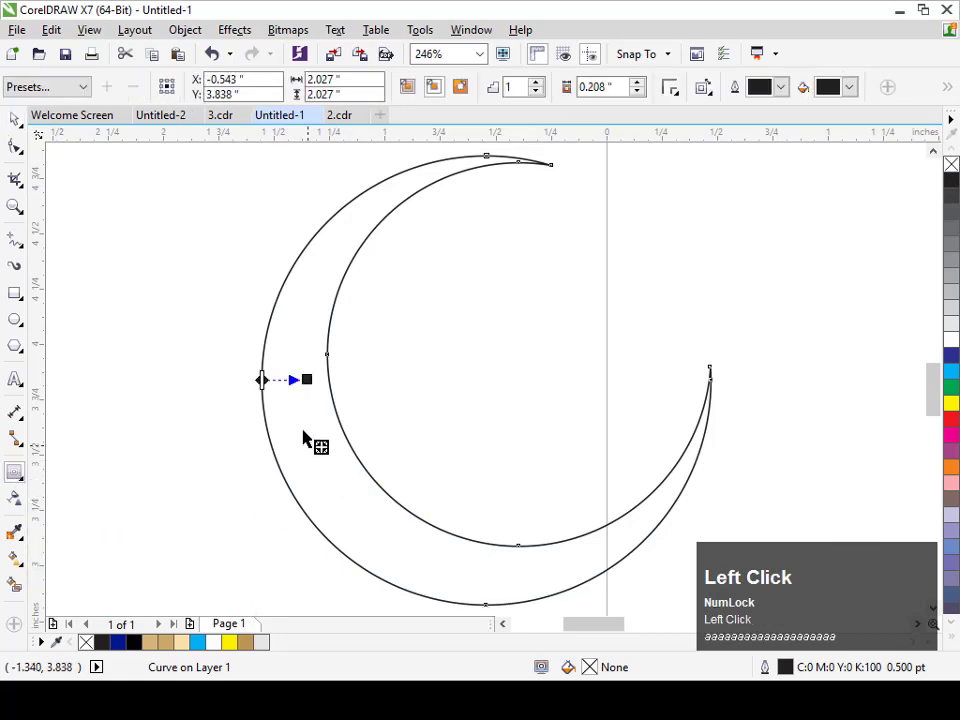
{"action": "left_click_drag", "start_coordinate": [306, 380], "coordinate": [275, 366]}
{"action": "key", "text": "space"}
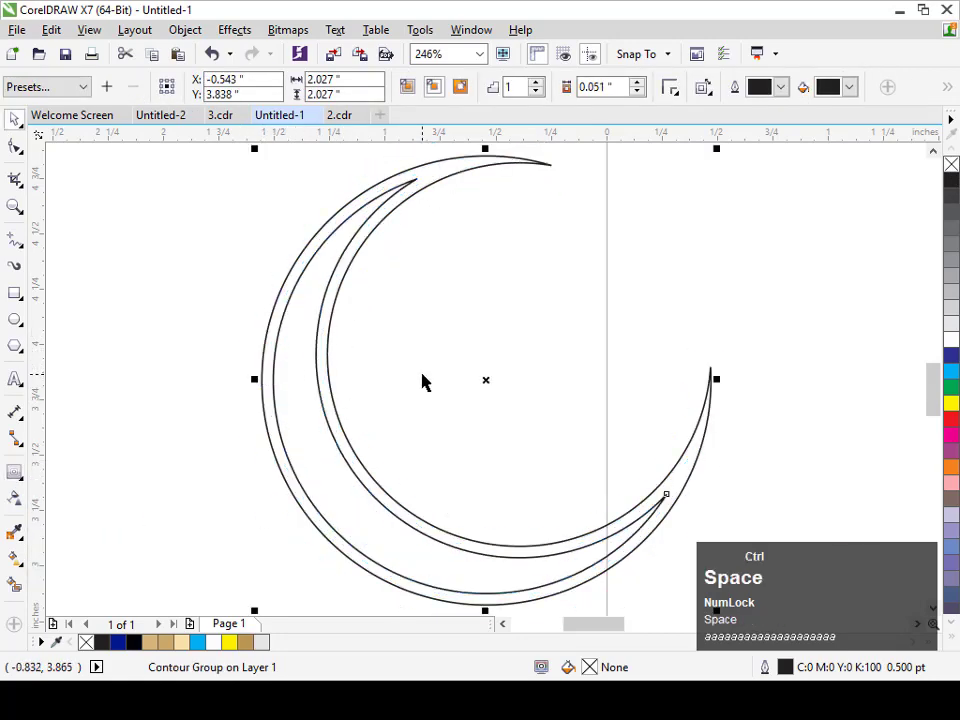
Break the contour group apart and move the inner crescent out to the right of the original
{"action": "key", "text": "ctrl+k"}
{"action": "key", "text": "Escape"}
{"action": "left_click_drag", "start_coordinate": [296, 386], "coordinate": [789, 388]}
Add a drop shadow to the large crescent with opacity 85, feathering 5 and the Outside feathering direction
{"action": "left_click", "coordinate": [523, 540]}
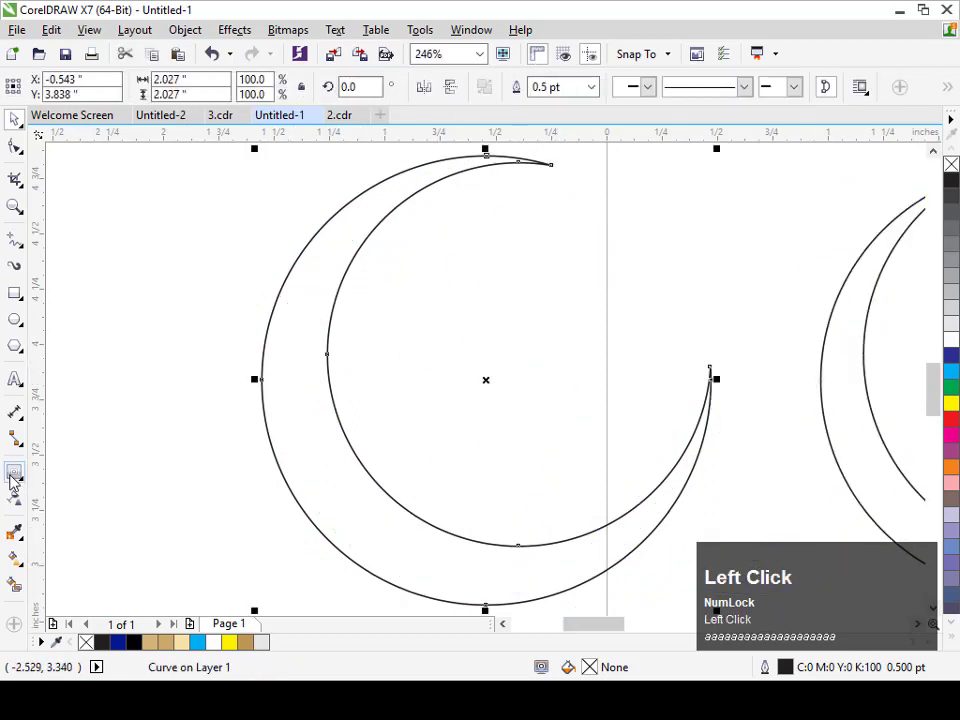
{"action": "left_click", "coordinate": [14, 476]}
{"action": "left_click", "coordinate": [96, 467]}
{"action": "left_click_drag", "start_coordinate": [259, 379], "coordinate": [353, 451]}
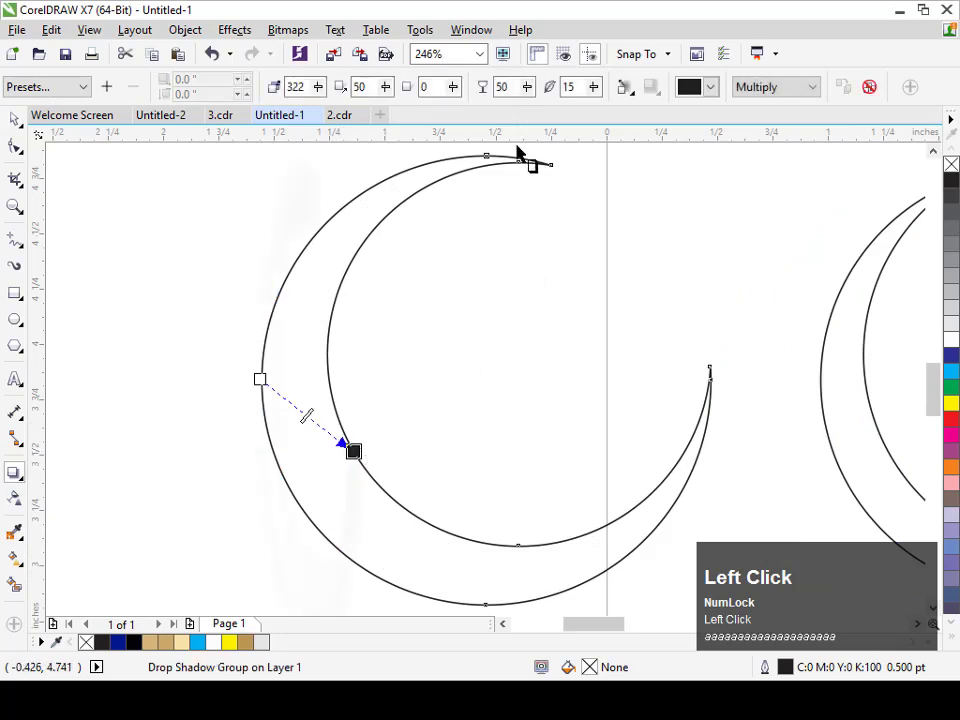
{"action": "type", "text": "85"}
{"action": "key", "text": "Tab"}
{"action": "type", "text": "5"}
{"action": "key", "text": "Tab"}
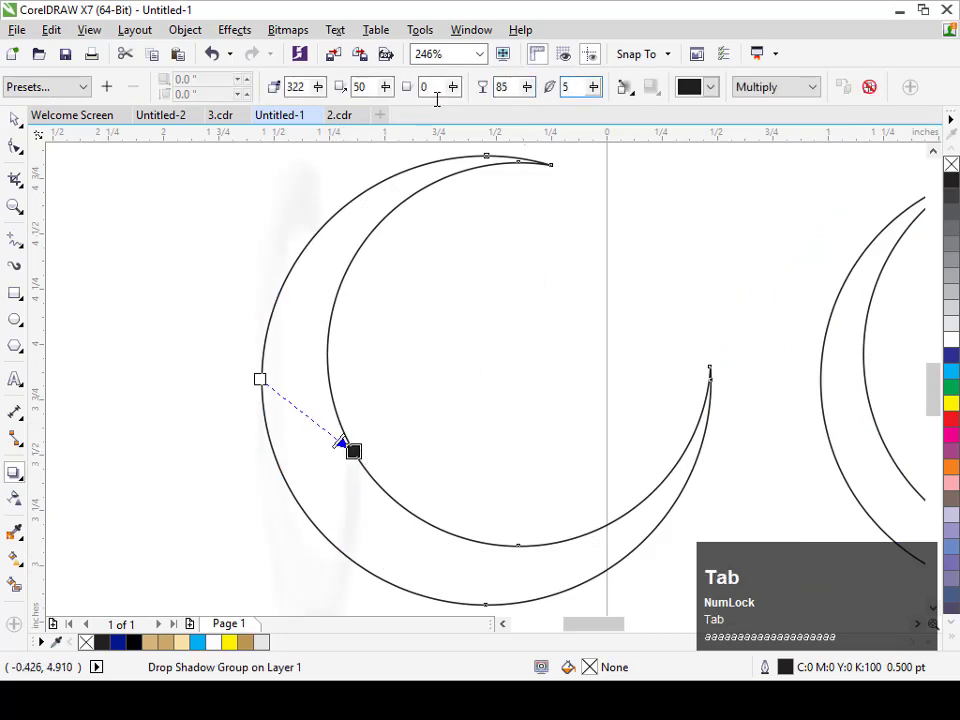
{"action": "left_click", "coordinate": [624, 88]}
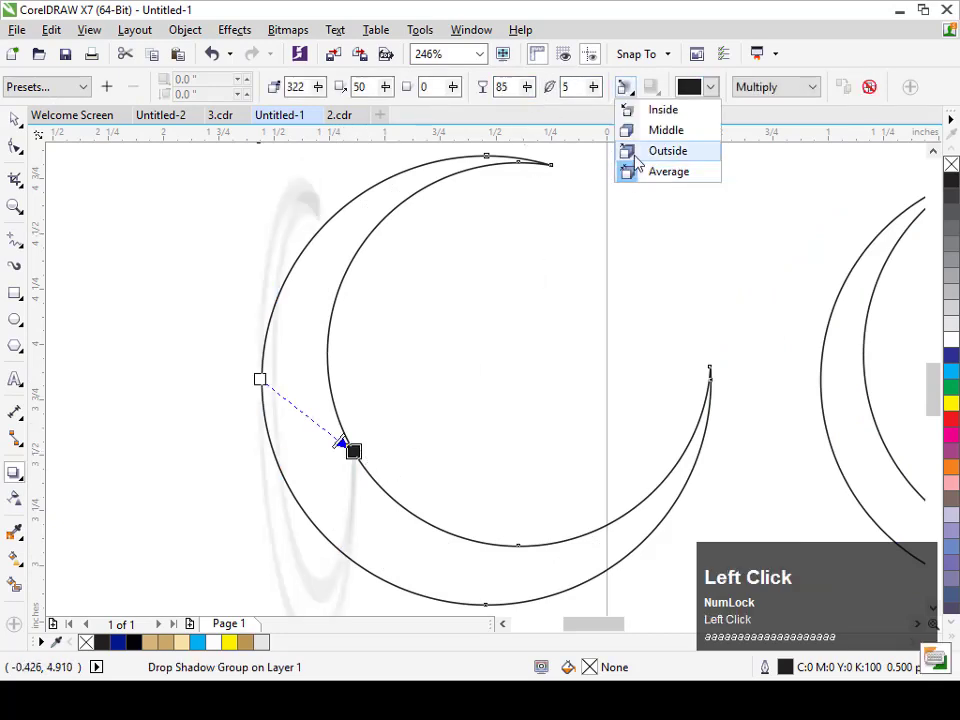
{"action": "left_click", "coordinate": [632, 152]}
{"action": "left_click_drag", "start_coordinate": [407, 342], "coordinate": [438, 350]}
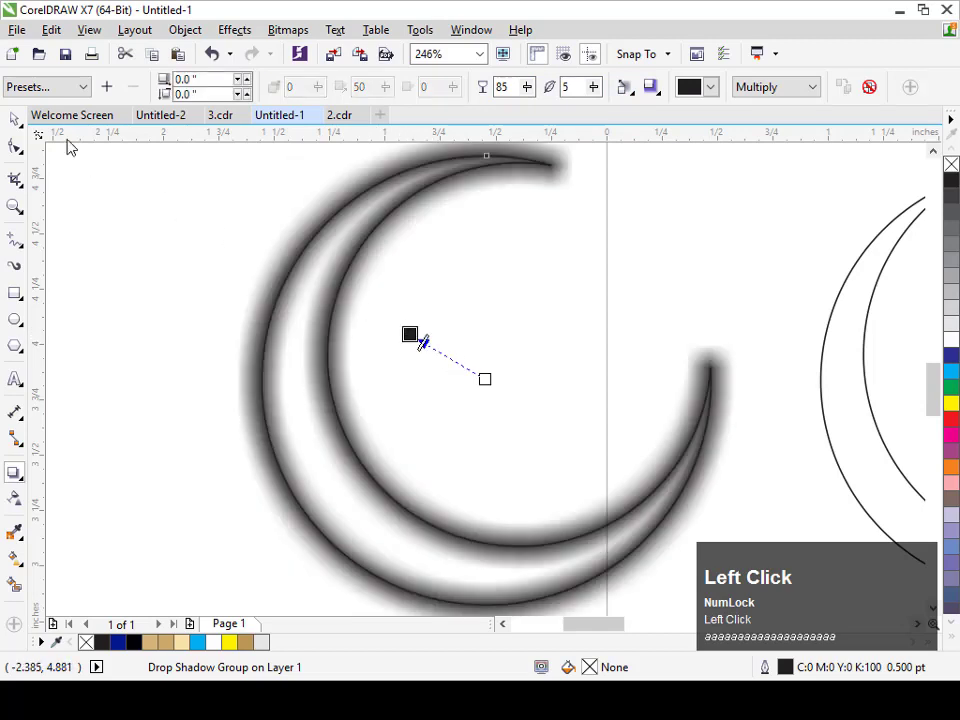
Set the crescent shadow's feathering to 4 and its colour to the dark gold sampled from the document palette
{"action": "left_click", "coordinate": [12, 120]}
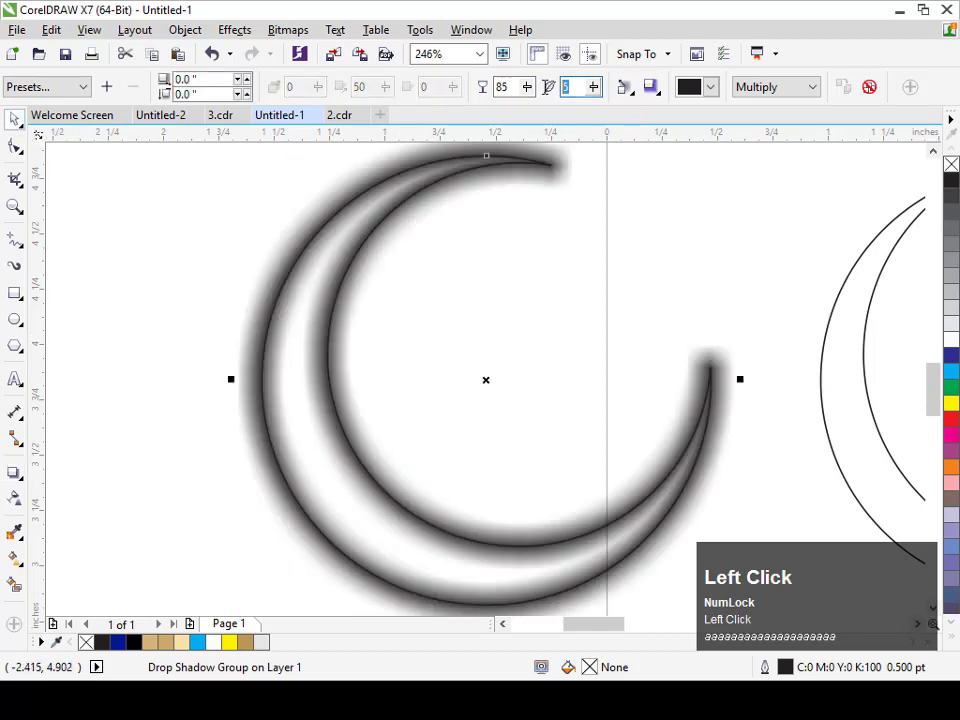
{"action": "type", "text": "4"}
{"action": "key", "text": "Return"}
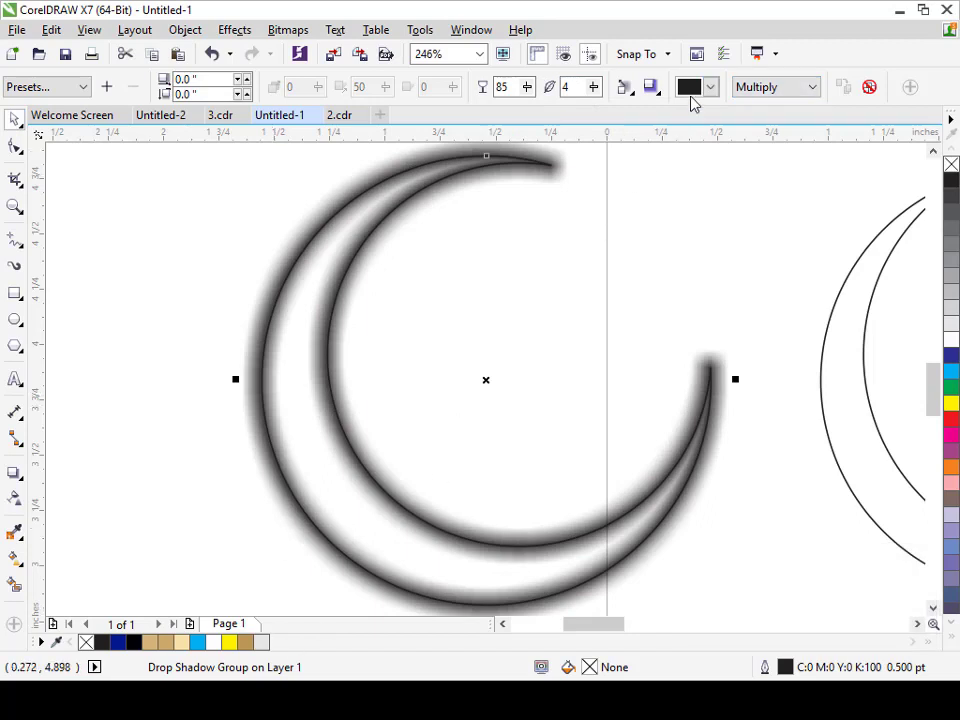
{"action": "left_click", "coordinate": [709, 87]}
{"action": "left_click", "coordinate": [687, 229]}
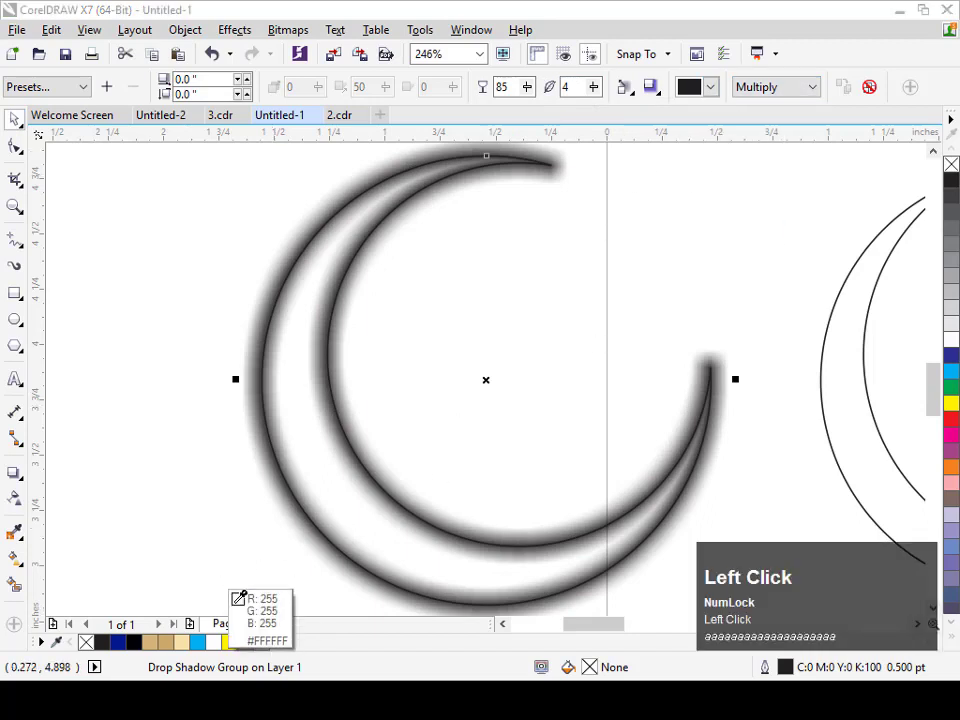
{"action": "left_click", "coordinate": [245, 642]}
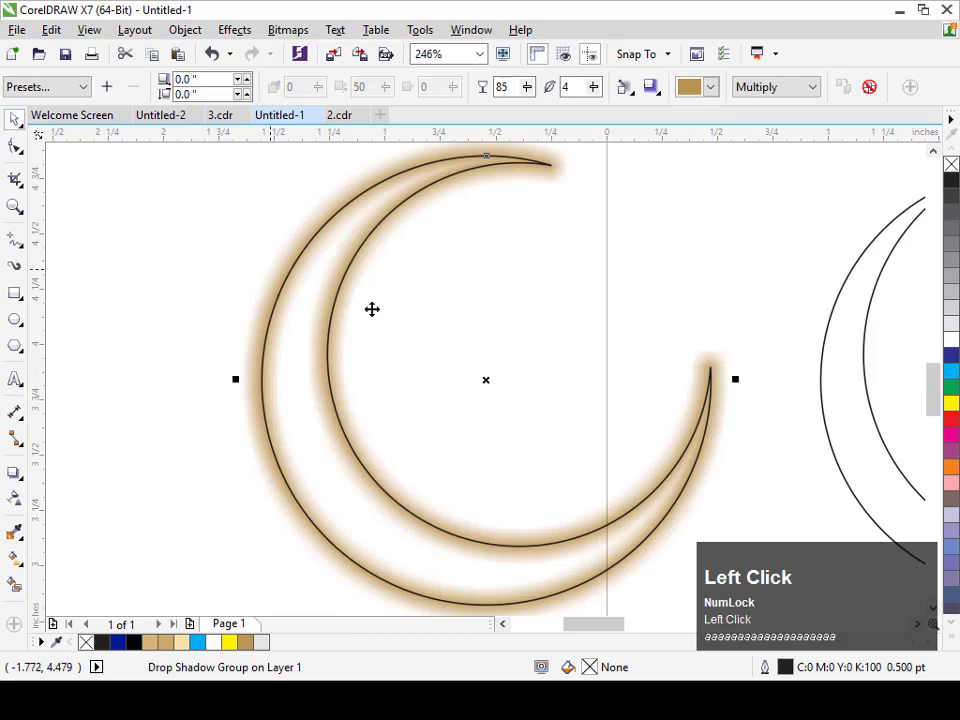
Separate the shadow from the crescent, PowerClip it inside the crescent and fill the crescent with light cream
{"action": "key", "text": "Escape"}
{"action": "right_click", "coordinate": [441, 193]}
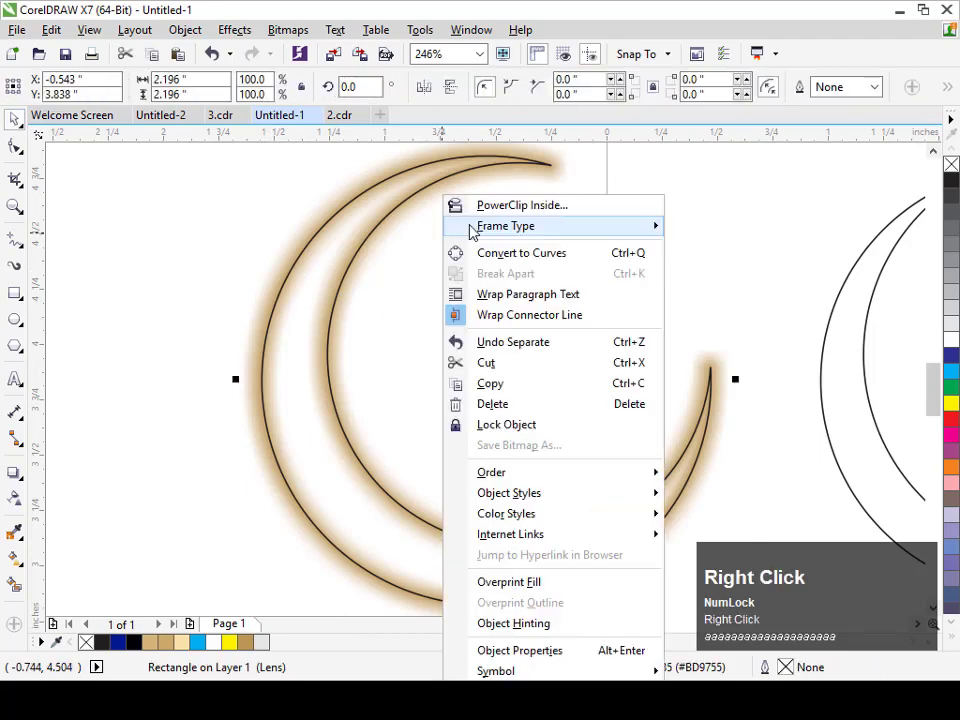
{"action": "left_click", "coordinate": [490, 206]}
{"action": "left_click", "coordinate": [344, 215]}
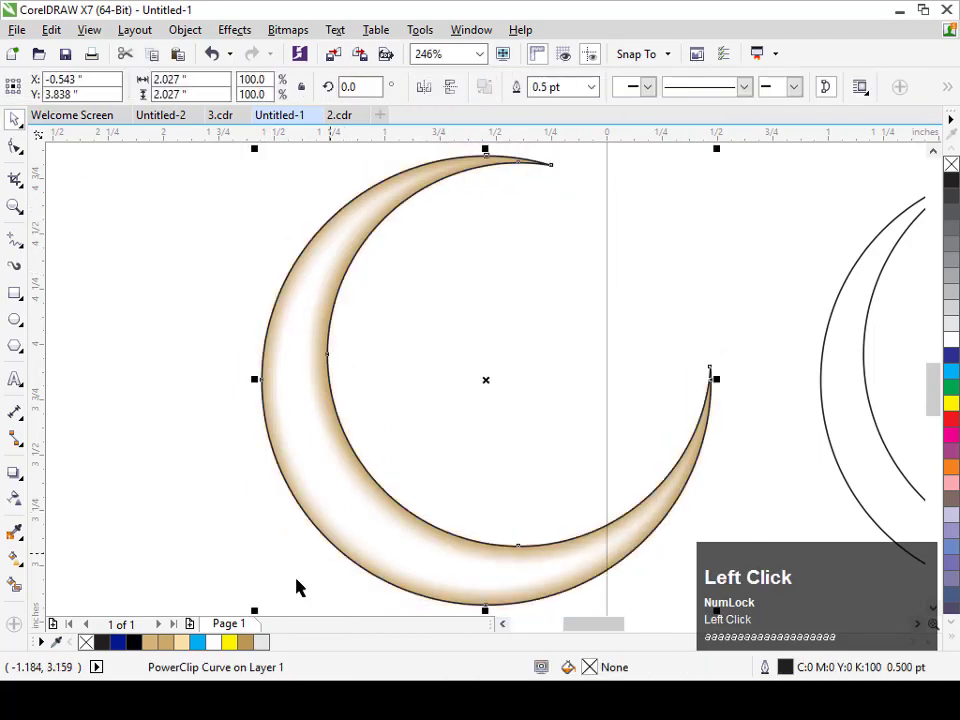
{"action": "left_click", "coordinate": [761, 450]}
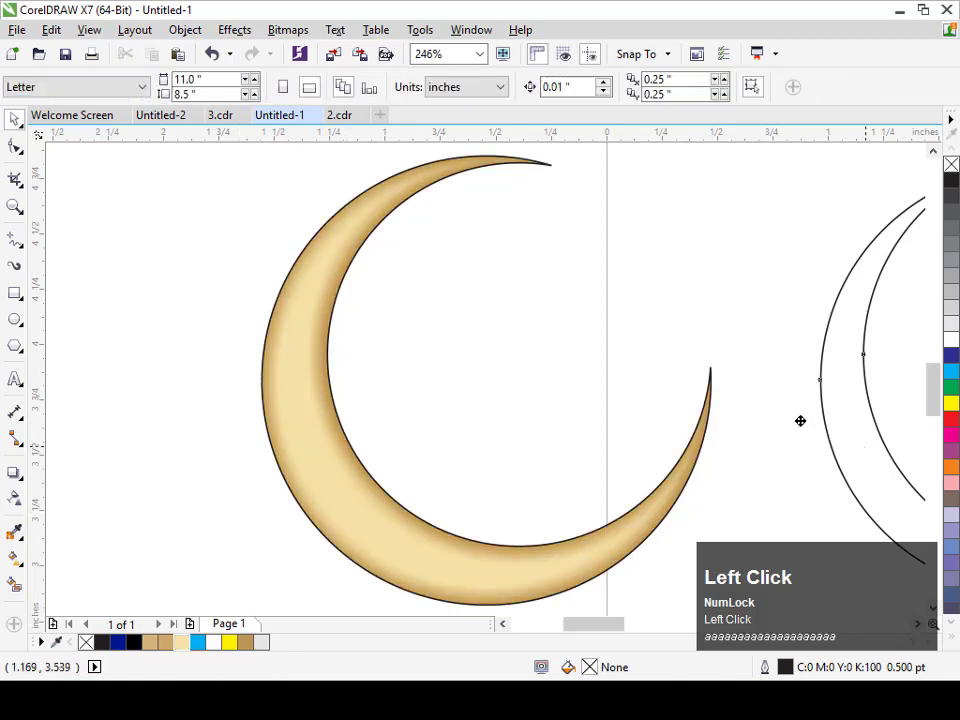
Fit the smaller crescent inside the shaded one, fill it with cream #F5E2A8 and remove its outline
{"action": "left_click_drag", "start_coordinate": [799, 420], "coordinate": [560, 477]}
{"action": "left_click", "coordinate": [405, 540], "text": "shift"}
{"action": "key", "text": "e"}
{"action": "key", "text": "Escape"}
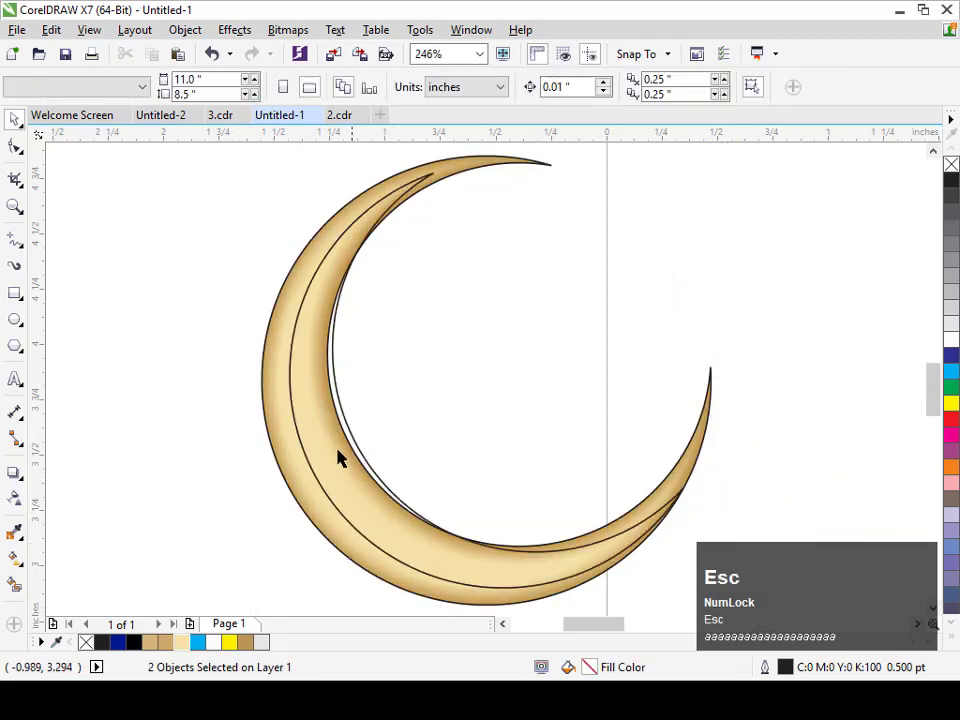
{"action": "left_click_drag", "start_coordinate": [336, 457], "coordinate": [313, 450]}
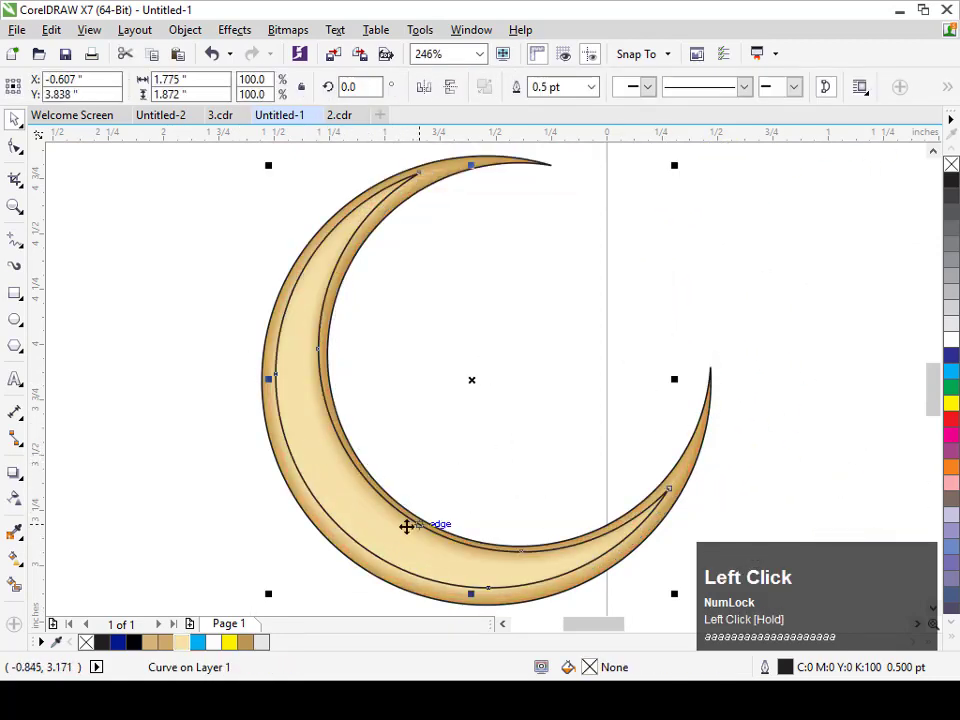
{"action": "left_click_drag", "start_coordinate": [386, 520], "coordinate": [386, 523]}
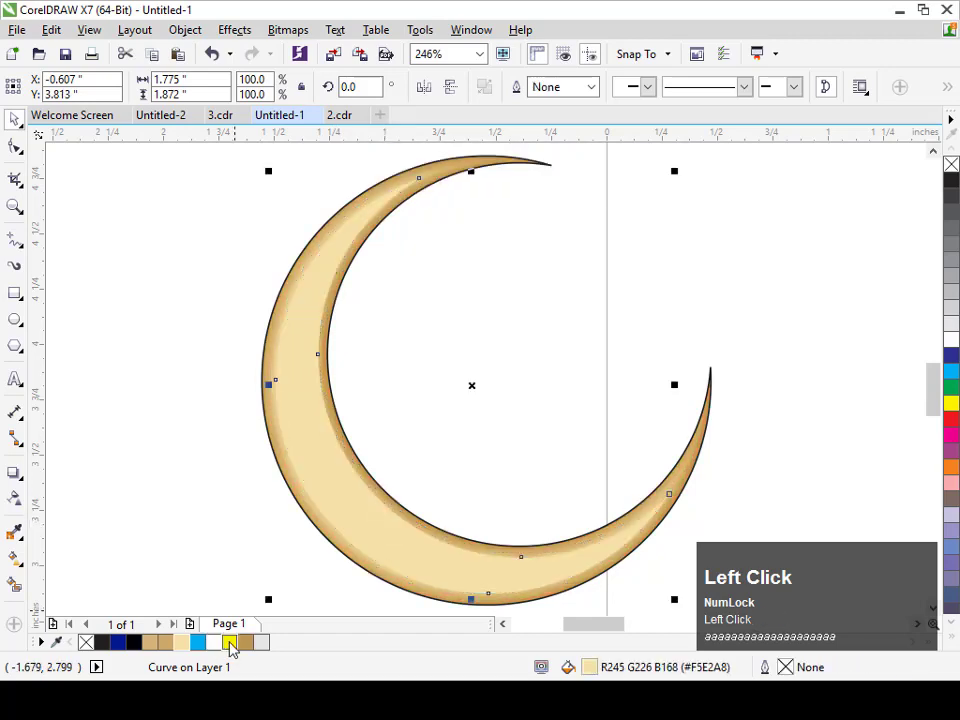
Group the two crescents without an outline and place them on the banner above the mosque, about 1.51 inches wide
{"action": "left_click", "coordinate": [481, 160], "text": "shift"}
{"action": "key", "text": "ctrl+g"}
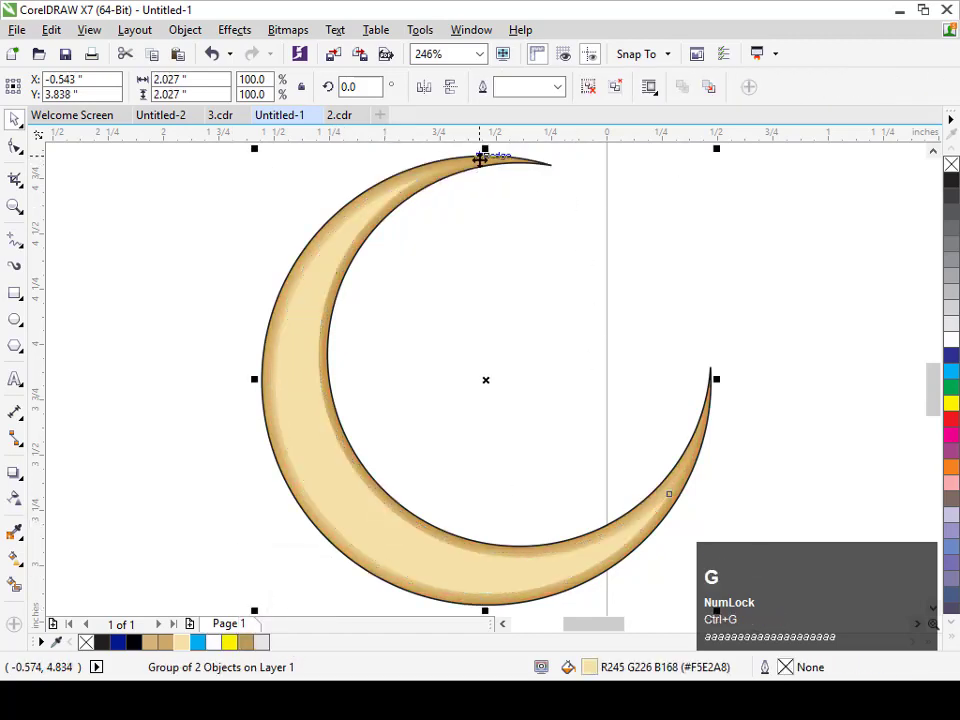
{"action": "key", "text": "F4"}
{"action": "left_click_drag", "start_coordinate": [242, 516], "coordinate": [555, 463]}
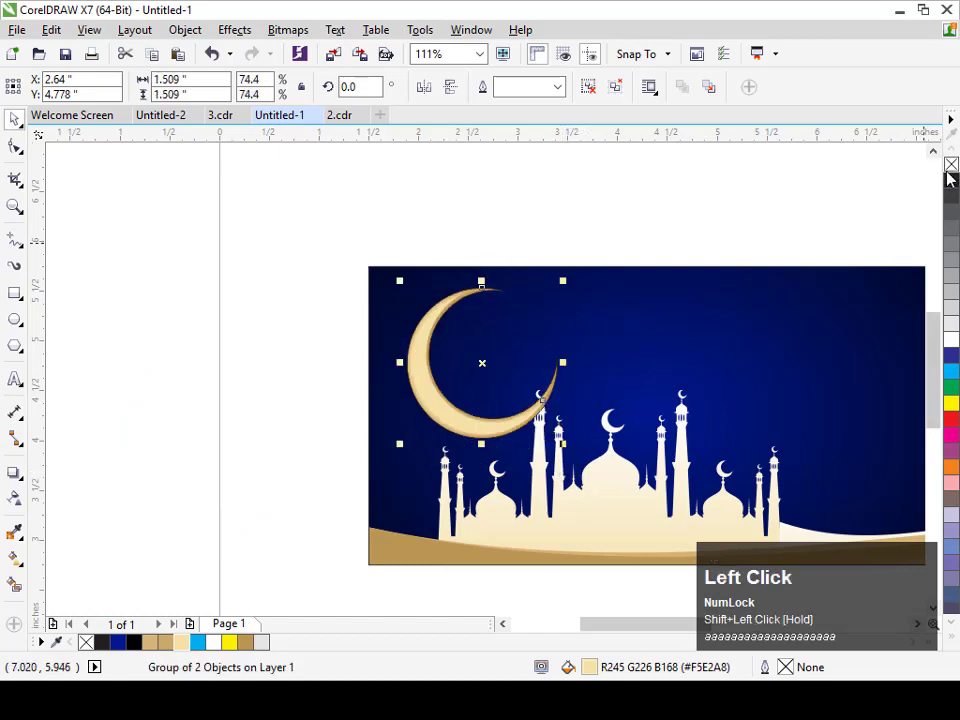
Enlarge the crescent group to about 1.77 inches and position it over the mosque's left minarets
{"action": "left_click_drag", "start_coordinate": [349, 242], "coordinate": [778, 482]}
{"action": "key", "text": "Escape"}
{"action": "left_click", "coordinate": [347, 484]}
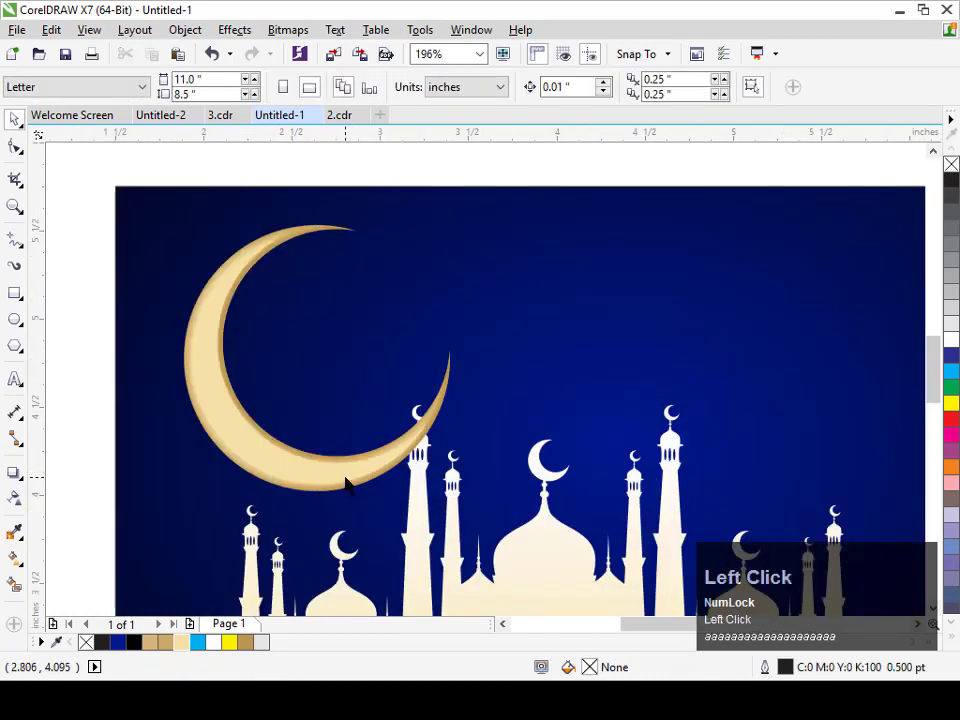
{"action": "left_click_drag", "start_coordinate": [347, 484], "coordinate": [311, 458]}
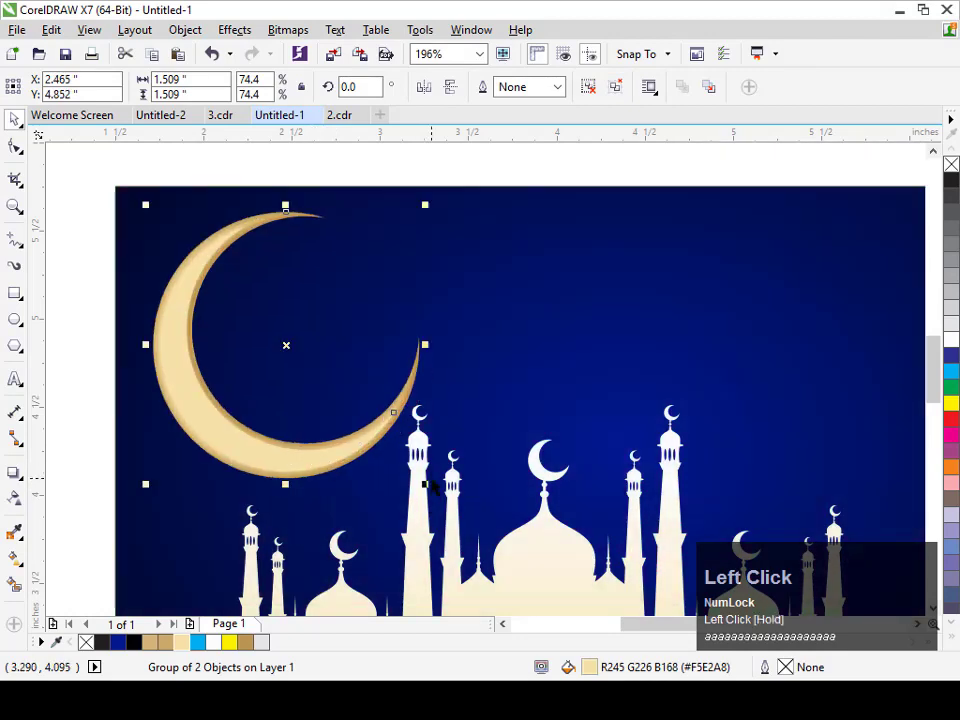
{"action": "left_click_drag", "start_coordinate": [424, 483], "coordinate": [472, 531]}
{"action": "left_click_drag", "start_coordinate": [367, 490], "coordinate": [409, 495]}
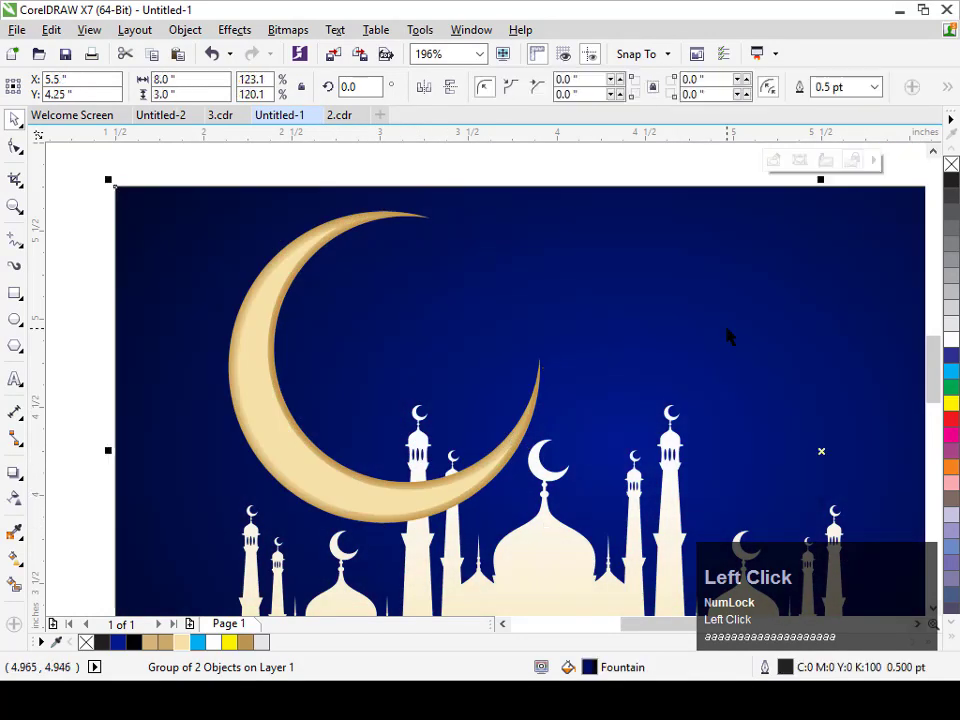
Reduce the crescent group to about 1.67 inches and shift it closer to the banner's left edge
{"action": "key", "text": "shift+F2"}
{"action": "key", "text": "Escape"}
{"action": "left_click", "coordinate": [285, 387]}
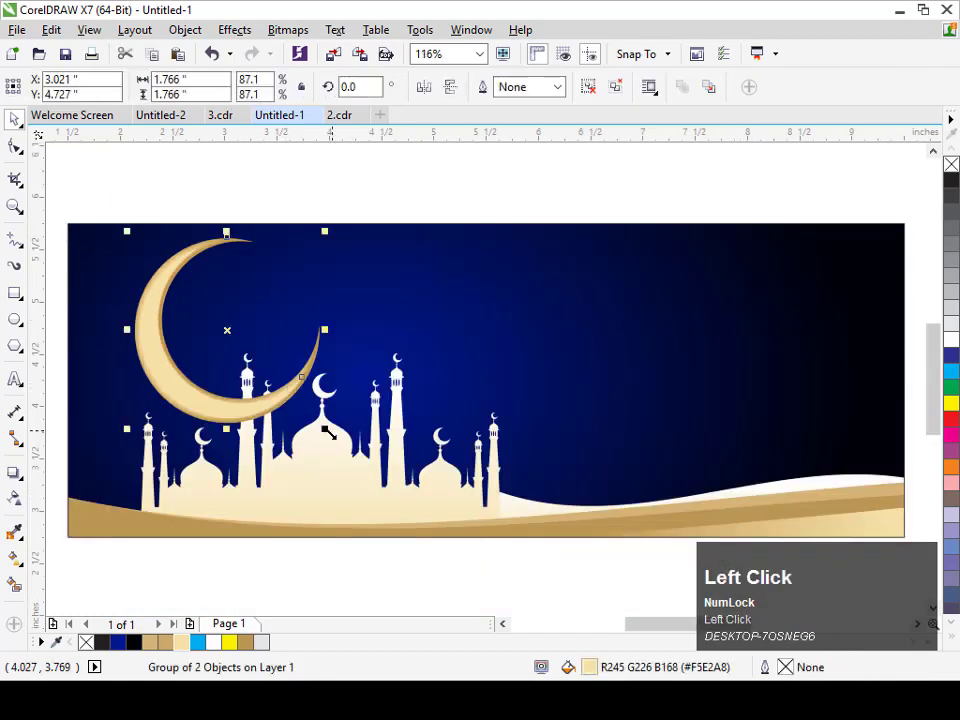
{"action": "left_click_drag", "start_coordinate": [322, 430], "coordinate": [315, 418]}
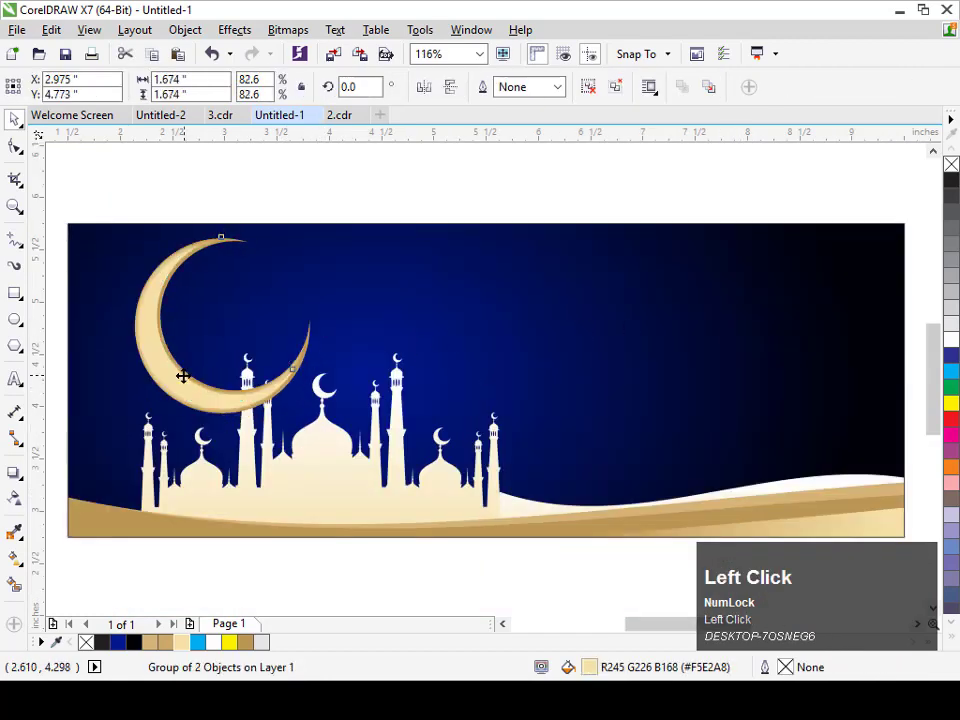
{"action": "left_click_drag", "start_coordinate": [183, 376], "coordinate": [178, 376]}
{"action": "left_click", "coordinate": [246, 208]}
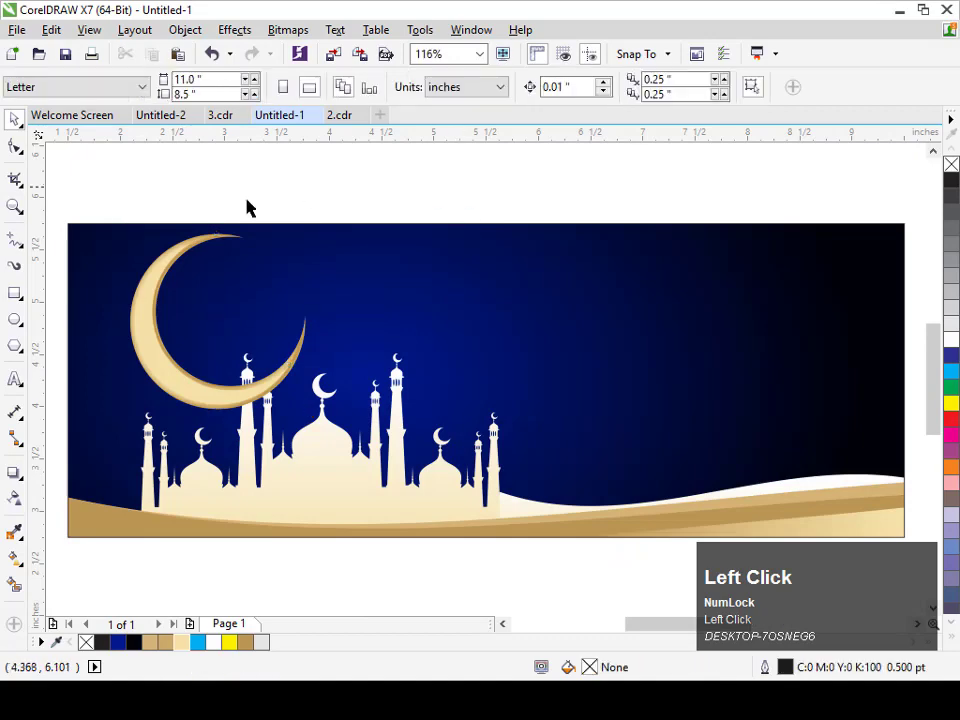
{"action": "left_click_drag", "start_coordinate": [320, 385], "coordinate": [333, 385]}
Bring the lantern picture onto the banner, lower the crescent slightly and hang the lanterns from its upper tip
{"action": "key", "text": "F3"}
{"action": "key", "text": "F4"}
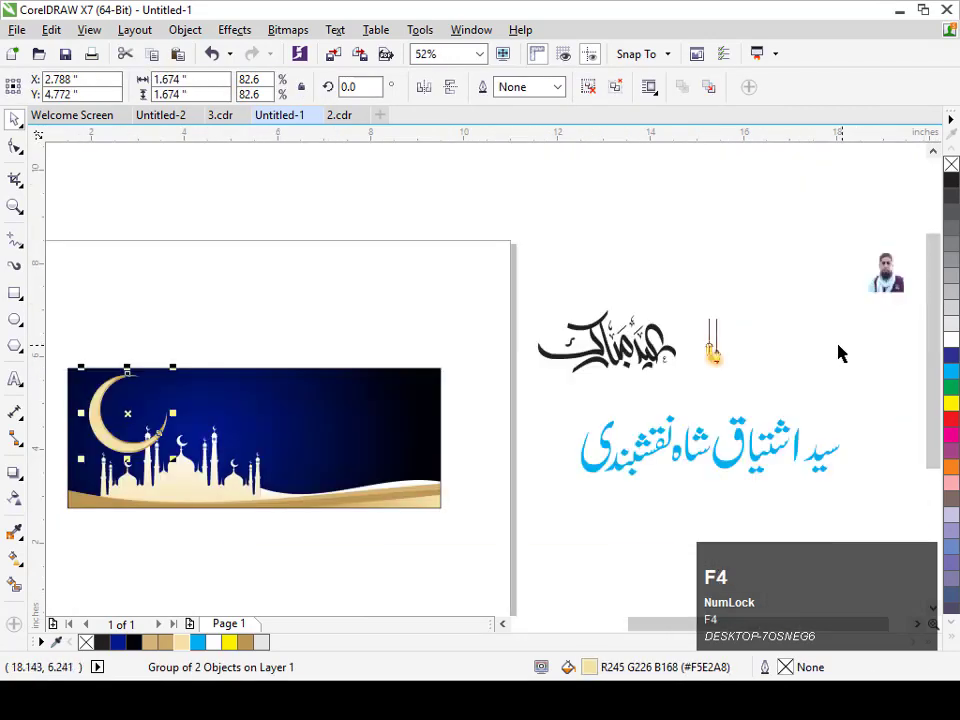
{"action": "left_click_drag", "start_coordinate": [717, 334], "coordinate": [148, 405]}
{"action": "scroll", "coordinate": [148, 405], "scroll_direction": "up", "scroll_amount": 5}
{"action": "left_click", "coordinate": [207, 473]}
{"action": "key", "text": "z"}
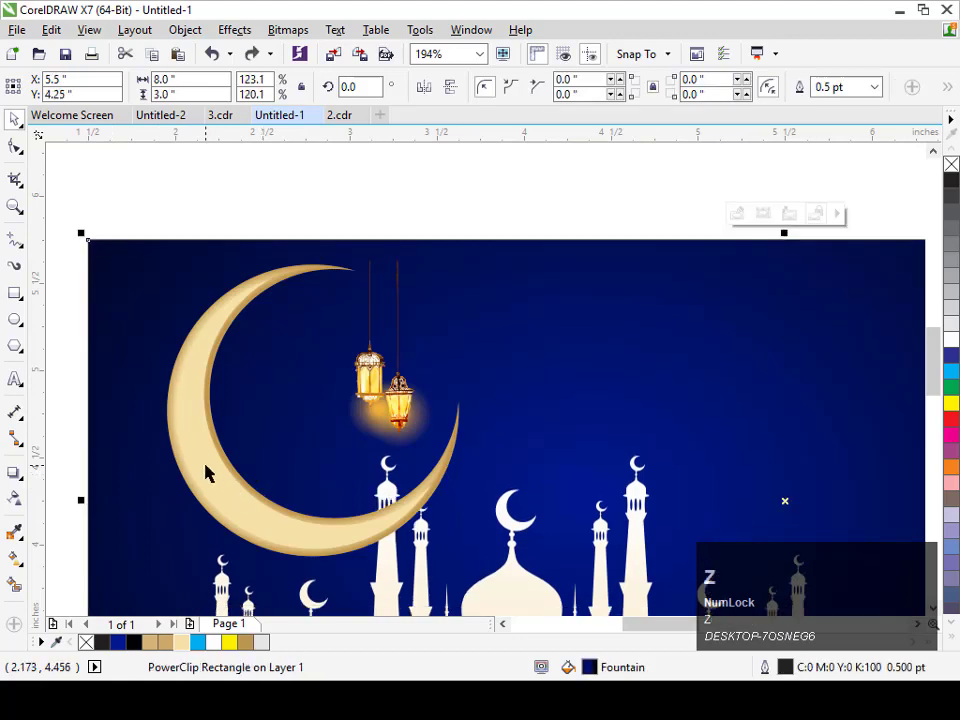
{"action": "left_click_drag", "start_coordinate": [207, 473], "coordinate": [202, 478]}
{"action": "left_click_drag", "start_coordinate": [366, 376], "coordinate": [320, 387]}
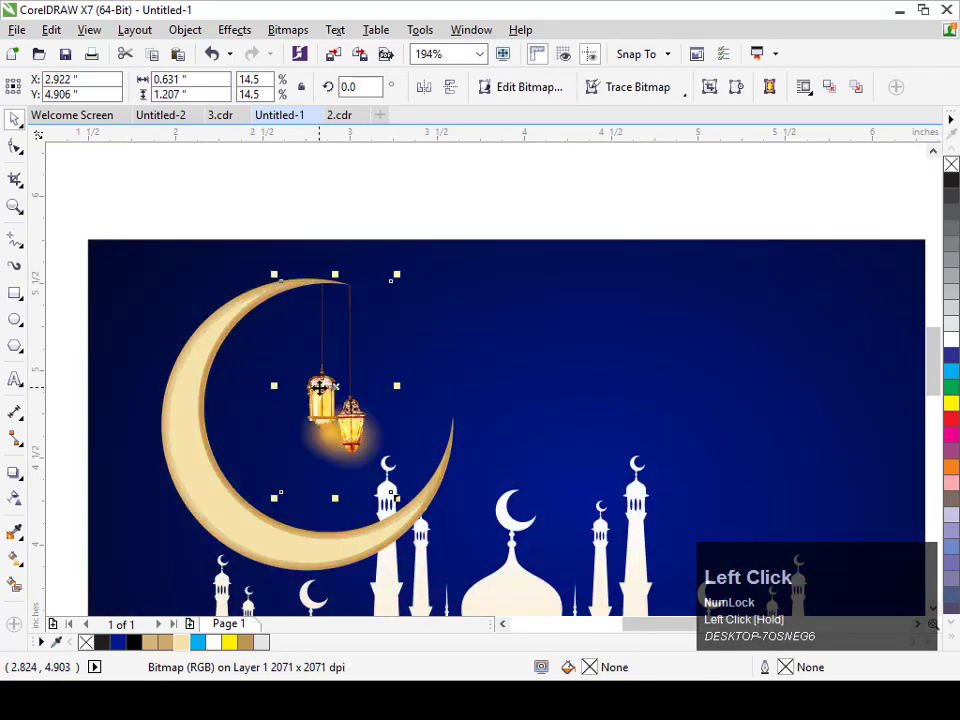
Place the Eid Mubarak calligraphy in the banner's upper middle, about 2.96 inches wide
{"action": "left_click", "coordinate": [746, 401]}
{"action": "key", "text": "shift+F2"}
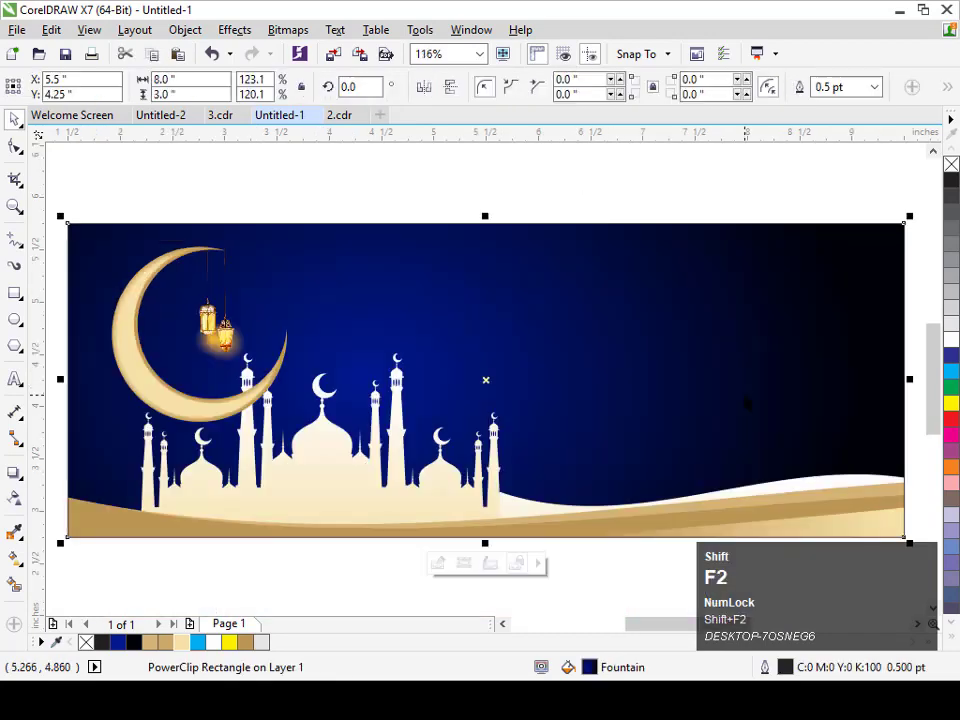
{"action": "key", "text": "F3"}
{"action": "key", "text": "F4"}
{"action": "left_click_drag", "start_coordinate": [612, 377], "coordinate": [320, 436]}
{"action": "key", "text": "shift+F2"}
{"action": "key", "text": "Escape"}
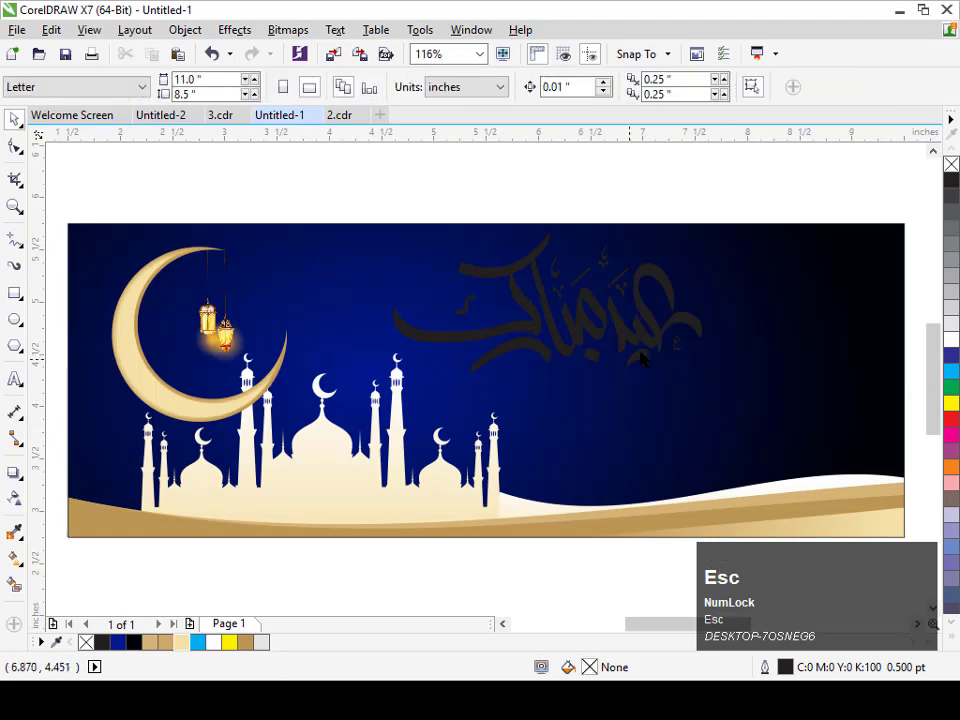
{"action": "left_click_drag", "start_coordinate": [660, 340], "coordinate": [623, 339]}
Bring the man's portrait photo onto the banner and align it with the banner's top right corner
{"action": "key", "text": "F3"}
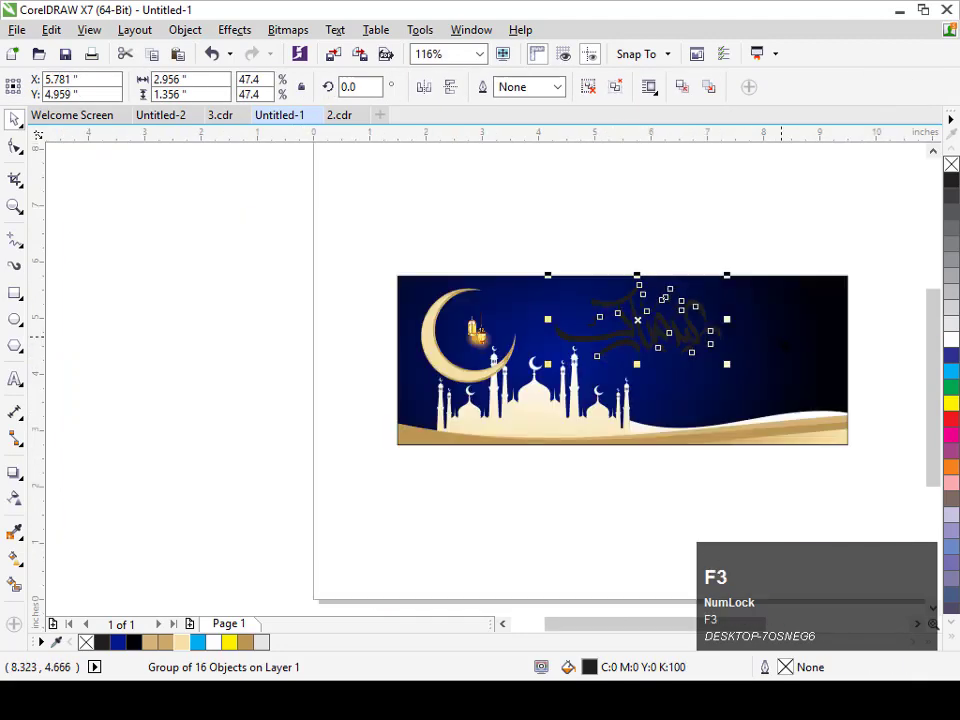
{"action": "key", "text": "F4"}
{"action": "left_click_drag", "start_coordinate": [880, 286], "coordinate": [385, 430]}
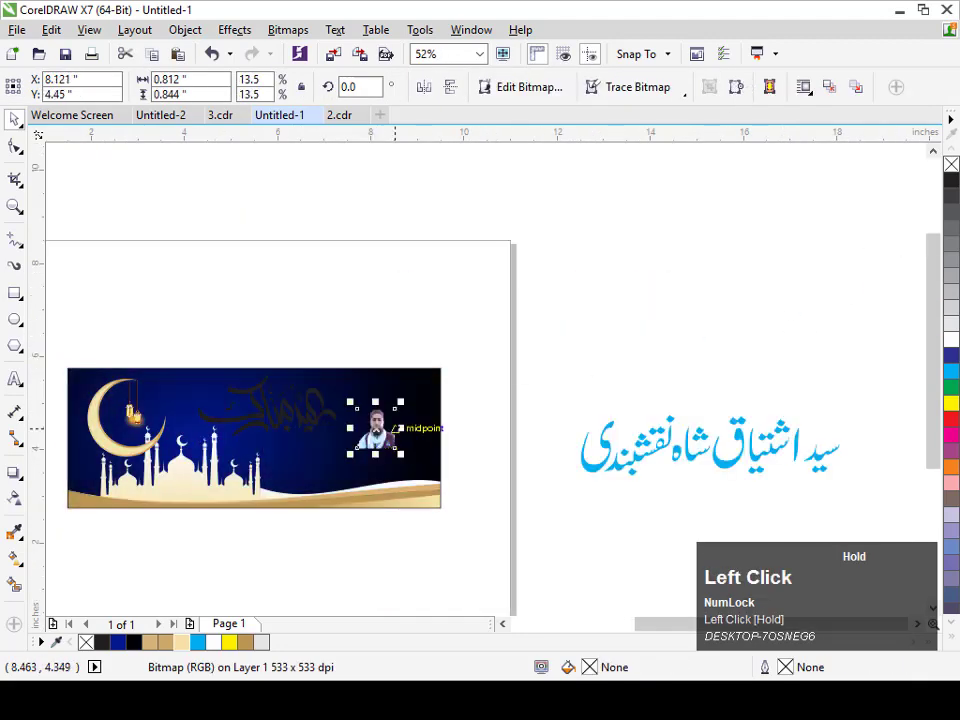
{"action": "left_click", "coordinate": [380, 372], "text": "shift"}
{"action": "key", "text": "t"}
{"action": "key", "text": "r"}
{"action": "left_click", "coordinate": [252, 372], "text": "shift"}
Enlarge the portrait photo to about 2.47 by 2.57 inches and position it at the banner's right end
{"action": "key", "text": "z"}
{"action": "left_click_drag", "start_coordinate": [229, 336], "coordinate": [510, 542]}
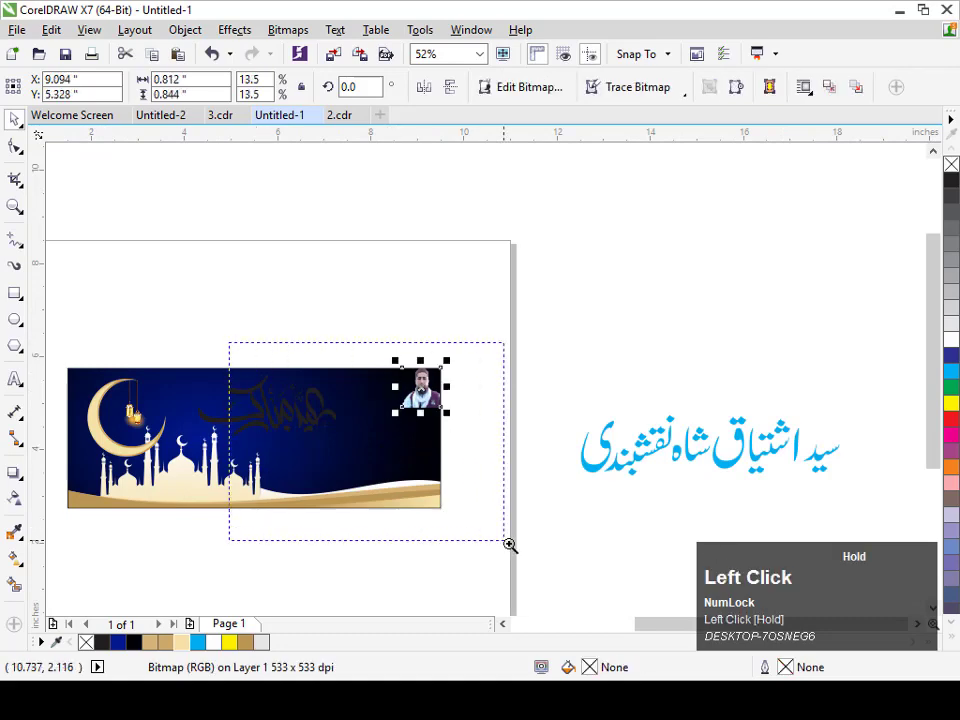
{"action": "key", "text": "Escape"}
{"action": "left_click", "coordinate": [600, 255]}
{"action": "left_click_drag", "start_coordinate": [551, 299], "coordinate": [330, 545]}
{"action": "left_click_drag", "start_coordinate": [516, 442], "coordinate": [563, 461]}
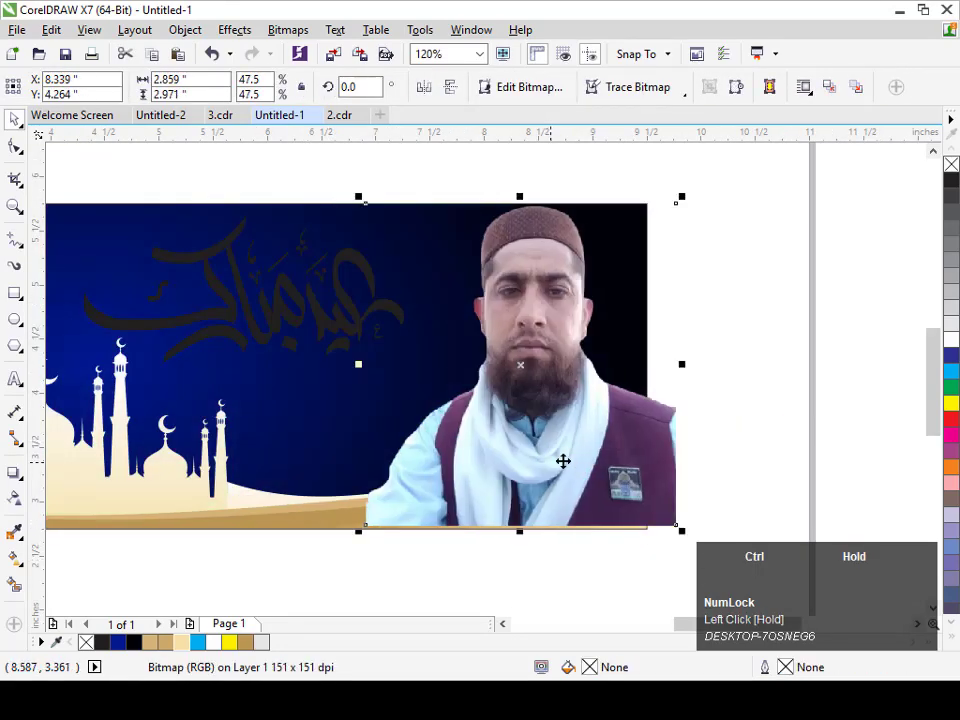
{"action": "left_click_drag", "start_coordinate": [365, 538], "coordinate": [669, 519]}
PowerClip the portrait into the banner, open the clip contents and send the portrait behind the gold waves
{"action": "right_click", "coordinate": [564, 456]}
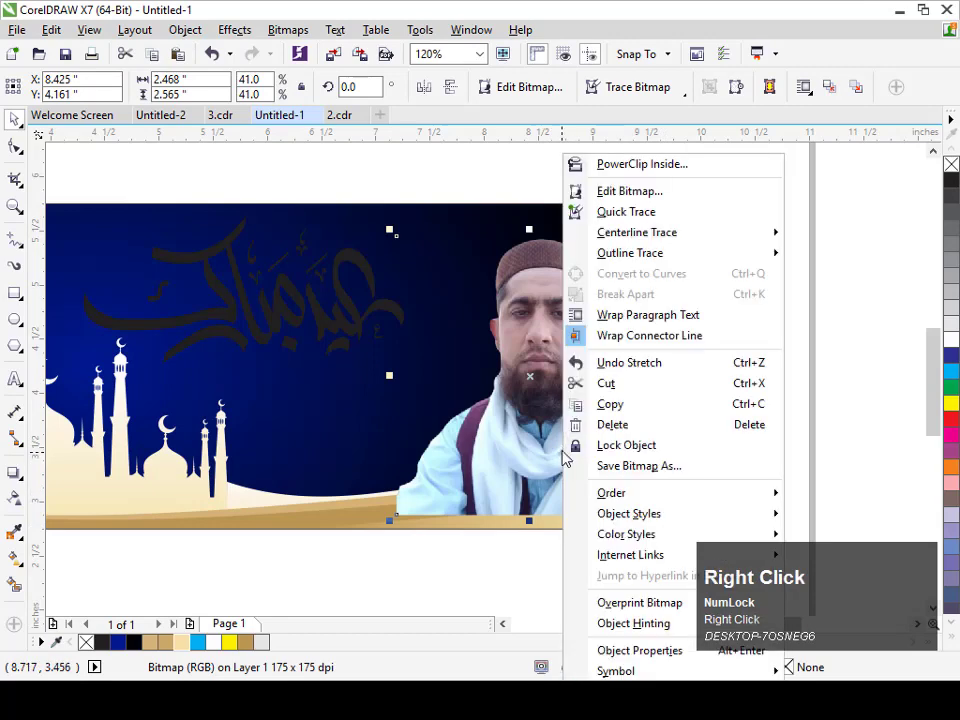
{"action": "left_click", "coordinate": [605, 164]}
{"action": "left_click", "coordinate": [280, 429]}
{"action": "left_click", "coordinate": [280, 429], "text": "ctrl"}
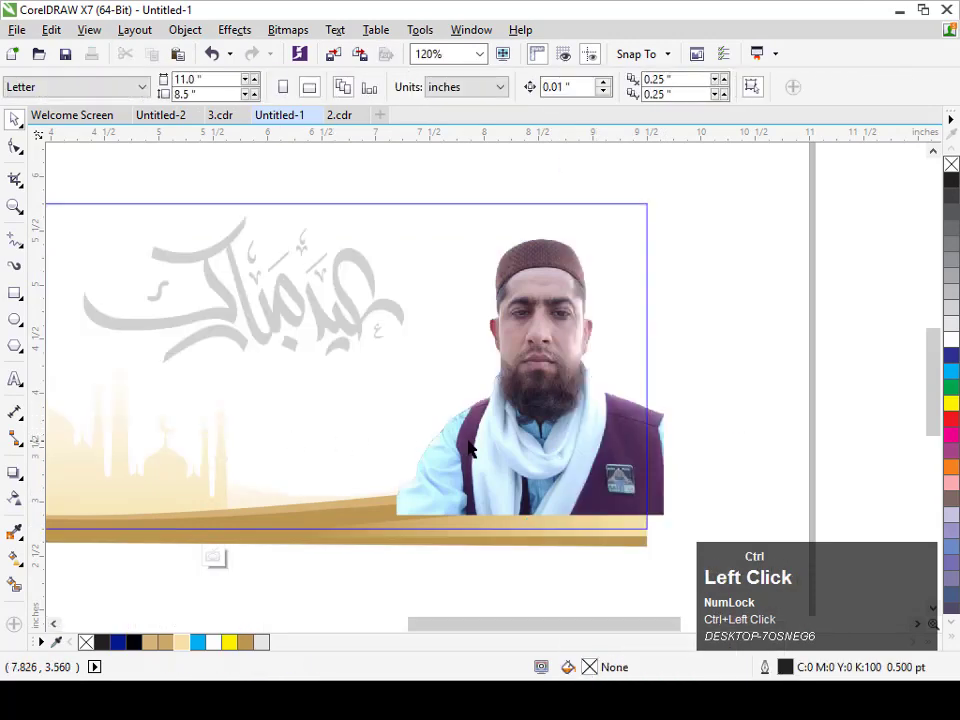
{"action": "left_click", "coordinate": [468, 444]}
{"action": "key", "text": "shift+Page_Down"}
{"action": "key", "text": "F3"}
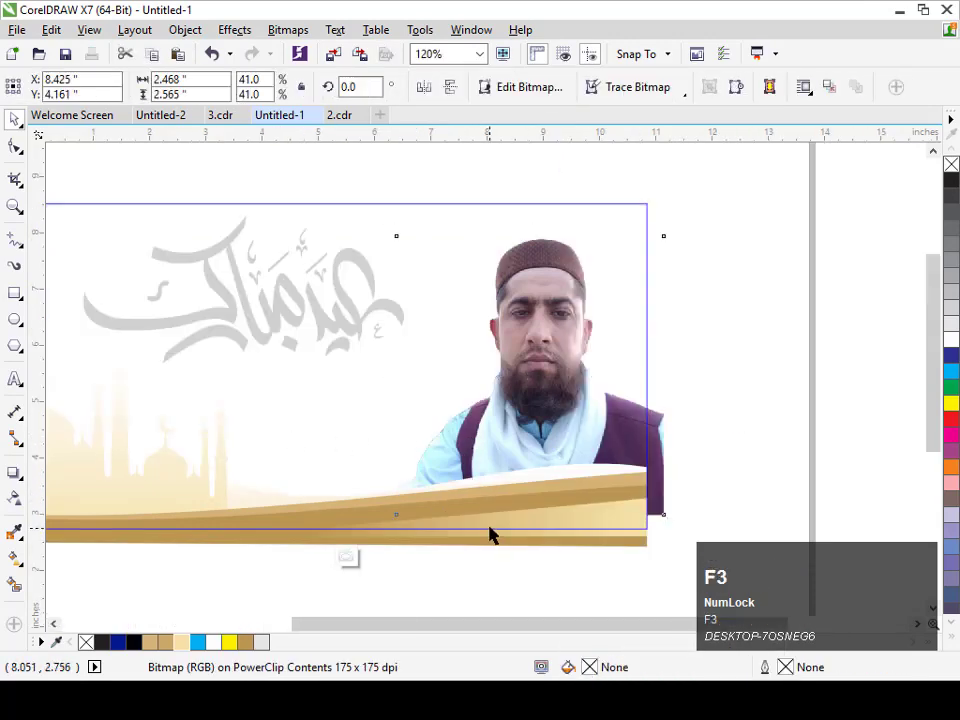
Finish editing the banner's PowerClip contents and deselect the banner
{"action": "key", "text": "Escape"}
{"action": "left_click", "coordinate": [640, 331]}
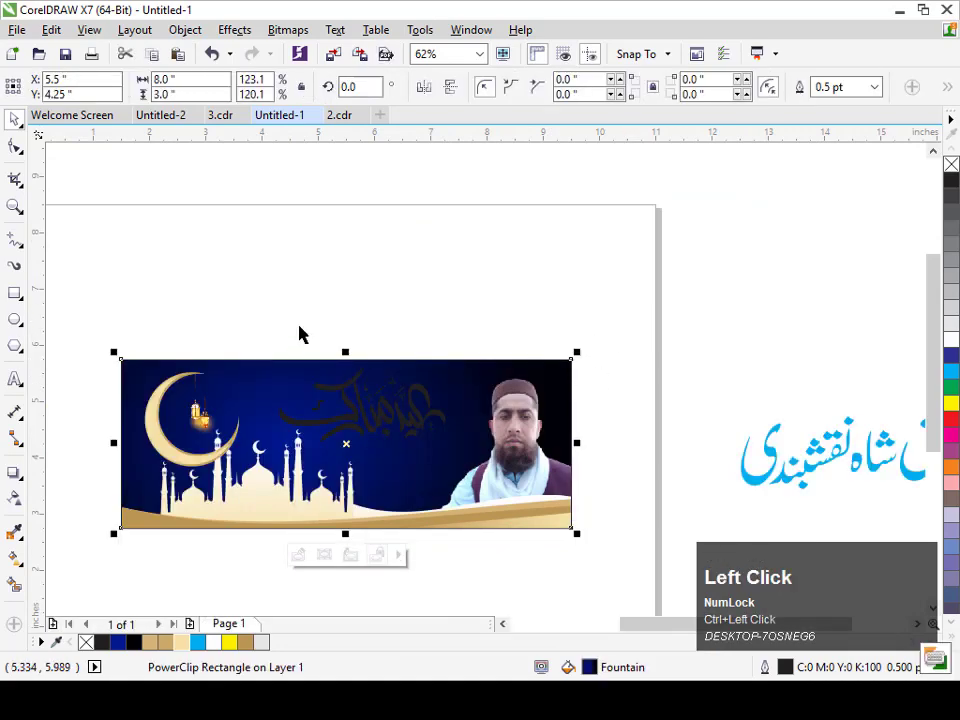
{"action": "left_click_drag", "start_coordinate": [266, 315], "coordinate": [590, 520]}
{"action": "key", "text": "Escape"}
Enlarge the Eid Mubarak calligraphy to about 3.05 by 1.4 inches between crescent and portrait, and fill it with light gold (#F5E2A8)
{"action": "left_click_drag", "start_coordinate": [452, 398], "coordinate": [508, 405]}
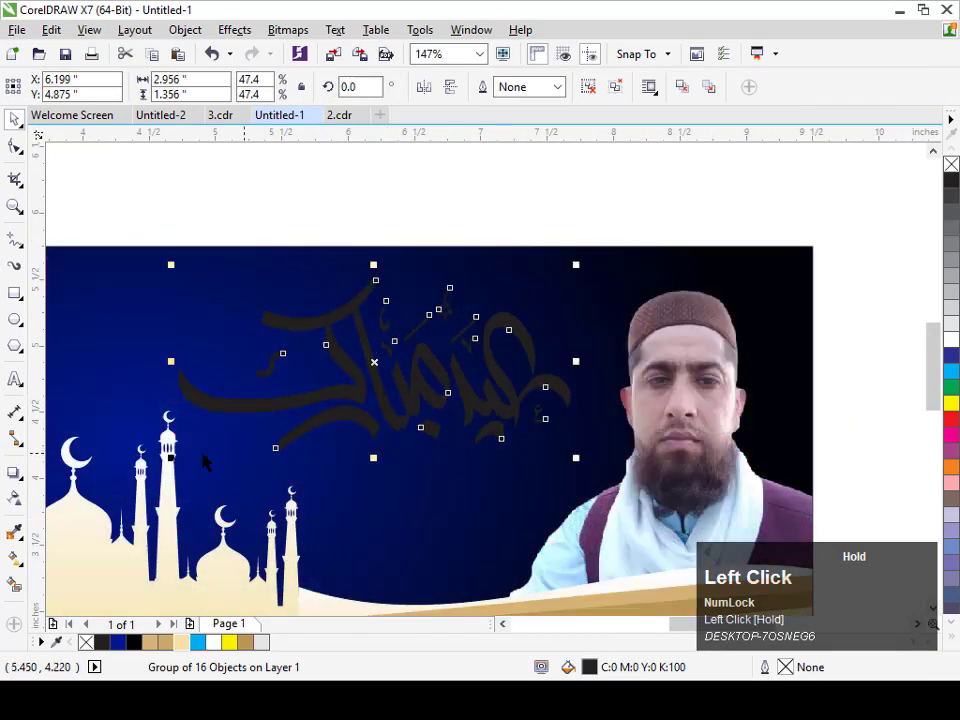
{"action": "left_click_drag", "start_coordinate": [170, 460], "coordinate": [159, 464]}
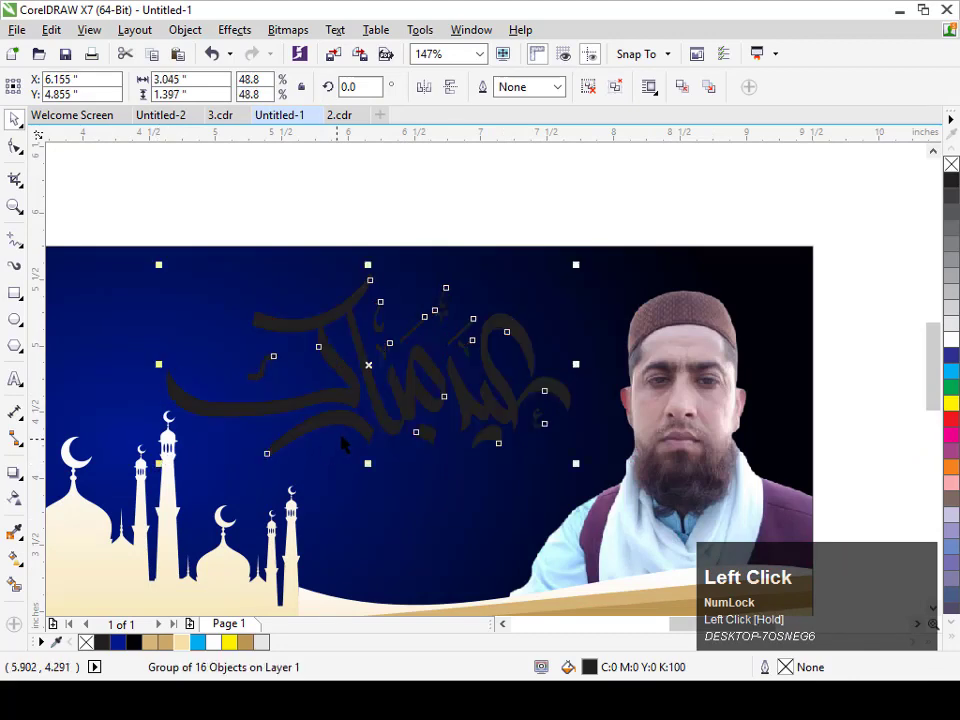
{"action": "left_click_drag", "start_coordinate": [347, 425], "coordinate": [347, 410]}
{"action": "key", "text": "shift+F2"}
{"action": "key", "text": "Escape"}
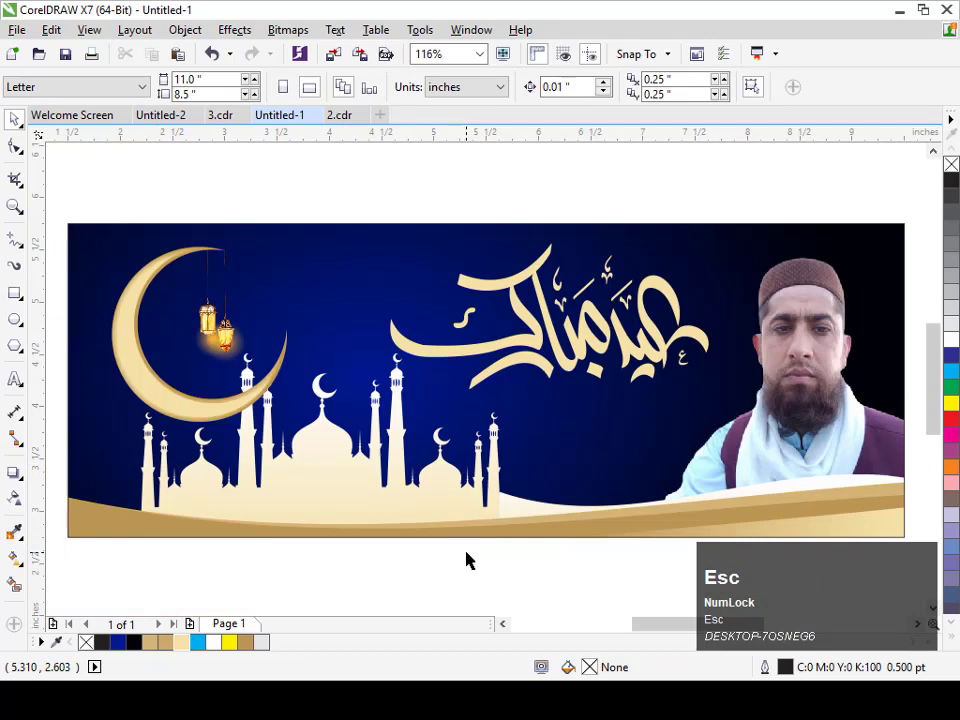
Apply a horizontal linear gradient across the calligraphy, from light gold on the left to darker gold on the right
{"action": "left_click", "coordinate": [551, 377]}
{"action": "left_click", "coordinate": [15, 558]}
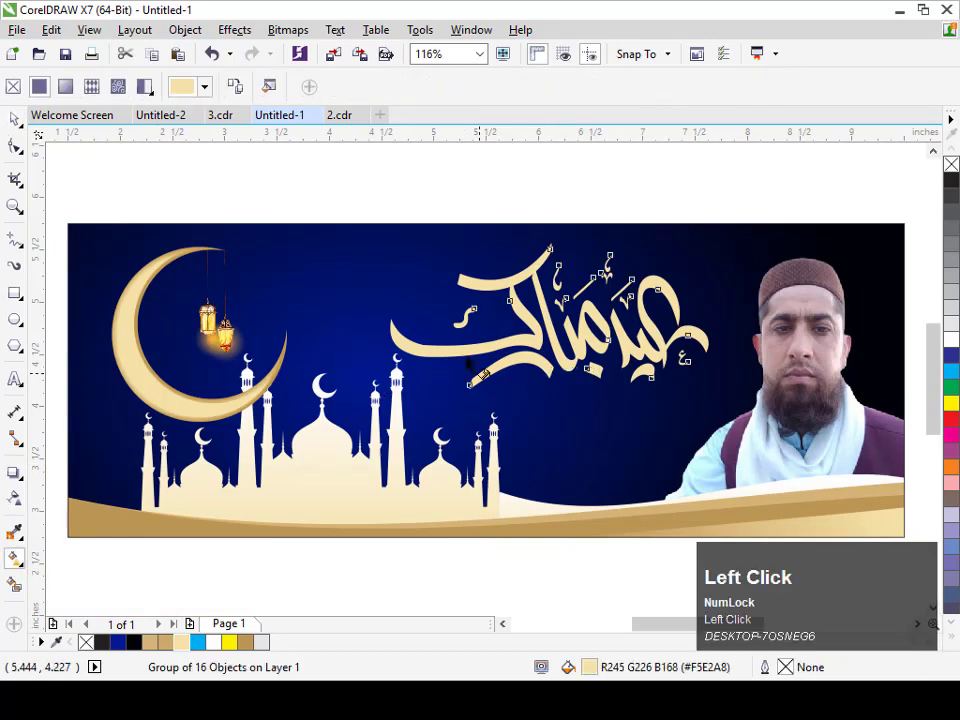
{"action": "left_click_drag", "start_coordinate": [408, 340], "coordinate": [677, 339]}
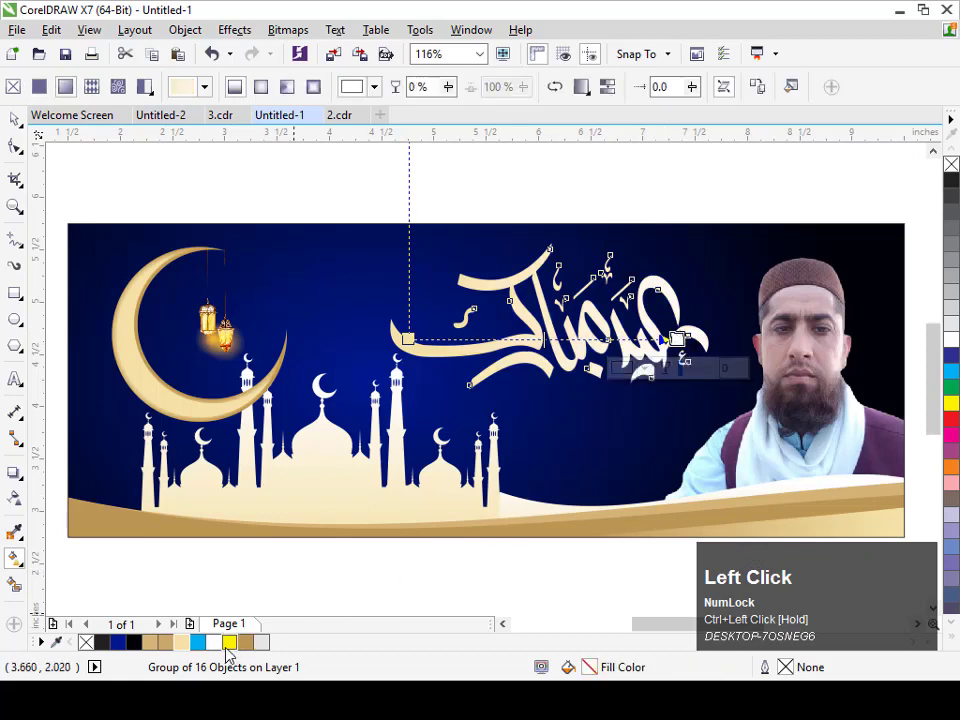
{"action": "left_click_drag", "start_coordinate": [242, 645], "coordinate": [577, 388]}
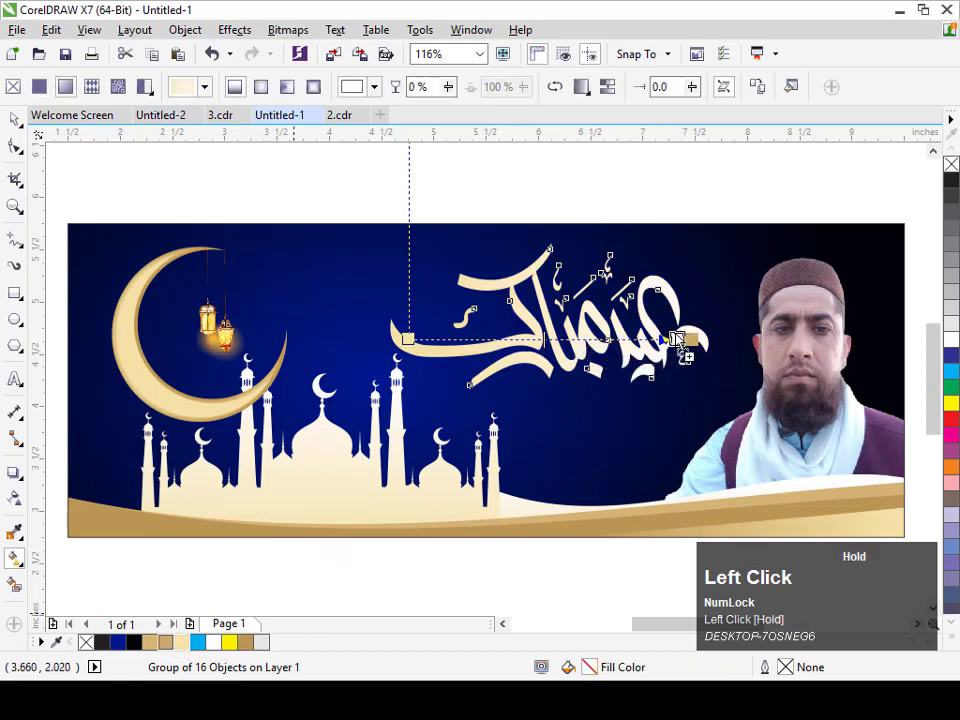
{"action": "left_click_drag", "start_coordinate": [677, 340], "coordinate": [678, 342]}
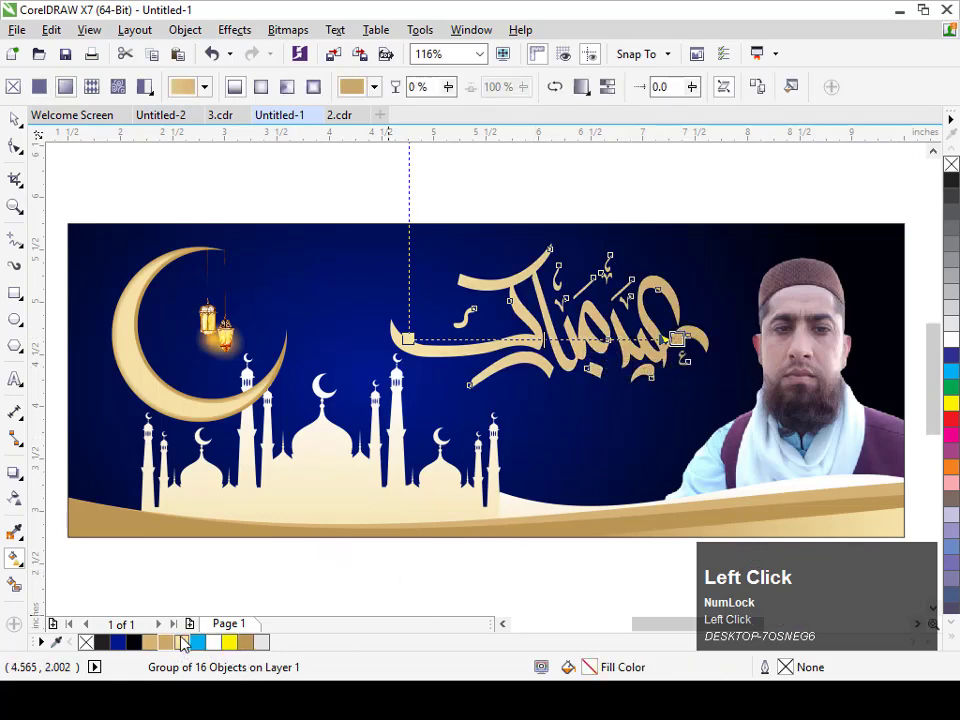
Add light, dark and light gold stops along the calligraphy's gradient and set its left end to dark gold
{"action": "left_click_drag", "start_coordinate": [648, 343], "coordinate": [644, 338]}
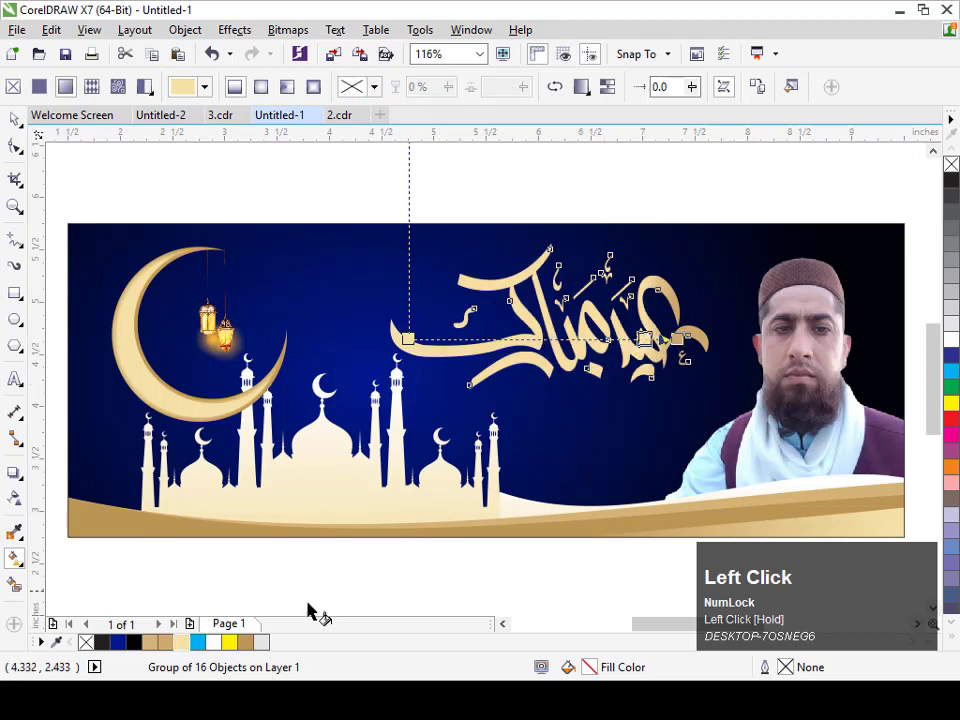
{"action": "left_click_drag", "start_coordinate": [243, 643], "coordinate": [560, 340]}
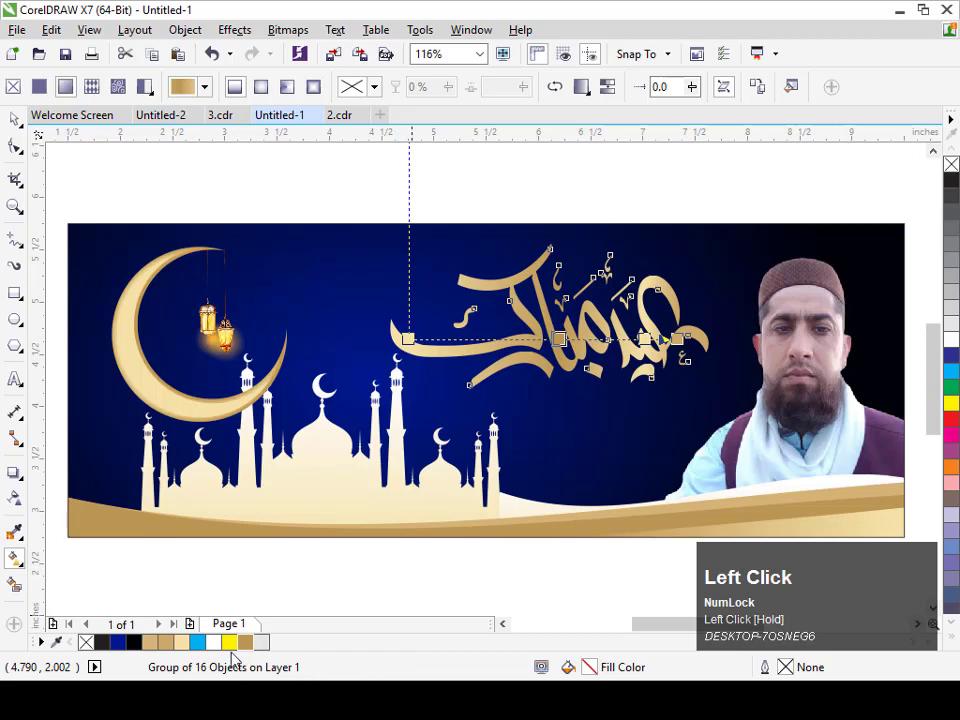
{"action": "left_click_drag", "start_coordinate": [186, 646], "coordinate": [503, 340]}
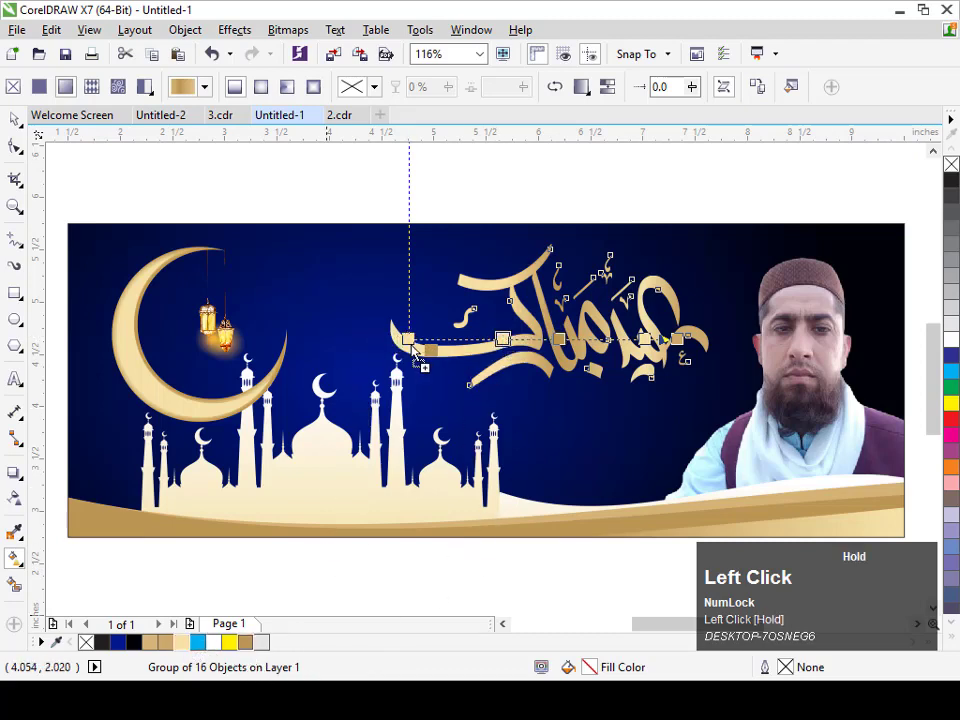
{"action": "left_click_drag", "start_coordinate": [408, 342], "coordinate": [408, 340]}
Stretch the calligraphy's gradient past both ends of the lettering and move the middle dark gold stop to 55%
{"action": "left_click_drag", "start_coordinate": [504, 340], "coordinate": [494, 339]}
{"action": "left_click_drag", "start_coordinate": [408, 339], "coordinate": [376, 339]}
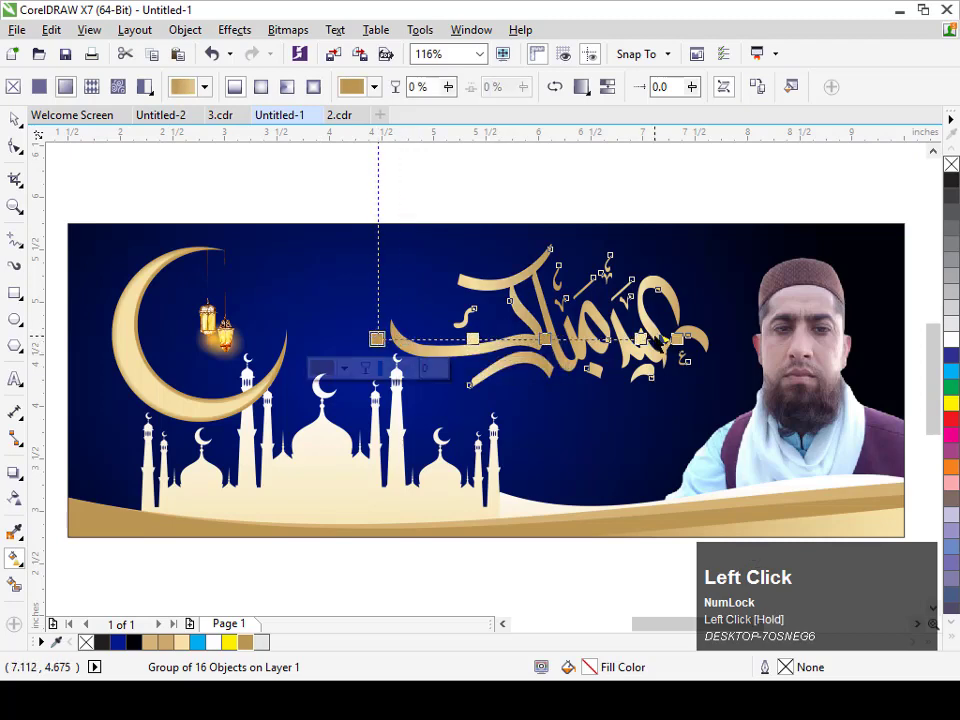
{"action": "left_click_drag", "start_coordinate": [668, 340], "coordinate": [790, 339]}
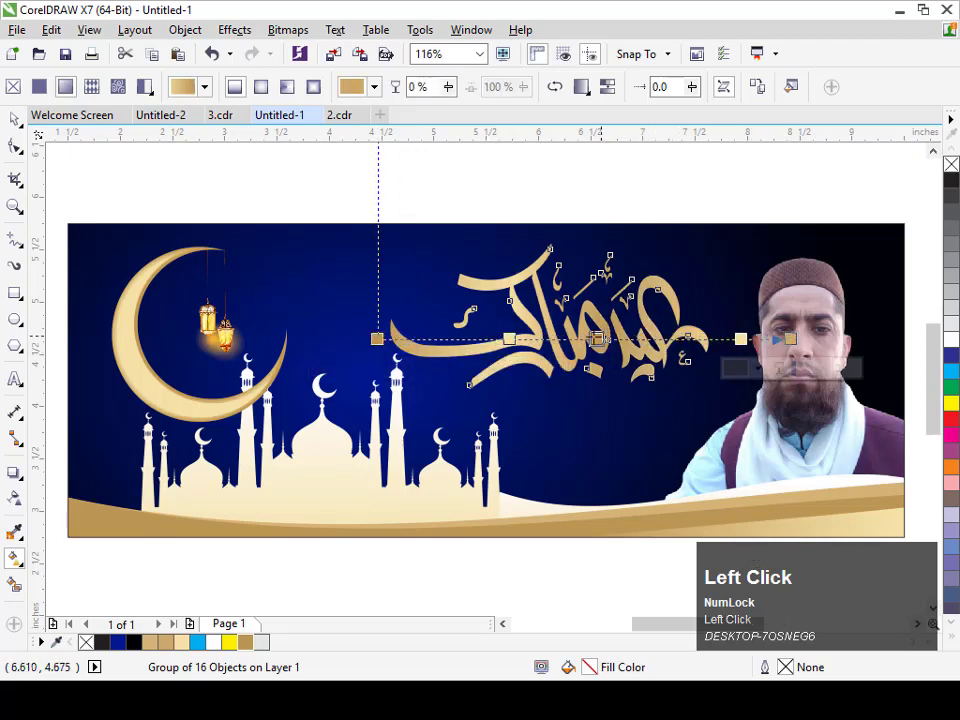
{"action": "mouse_move", "coordinate": [597, 339]}
{"action": "left_mouse_down"}
{"action": "mouse_move", "coordinate": [583, 339]}
{"action": "mouse_move", "coordinate": [605, 339]}
{"action": "left_mouse_up"}
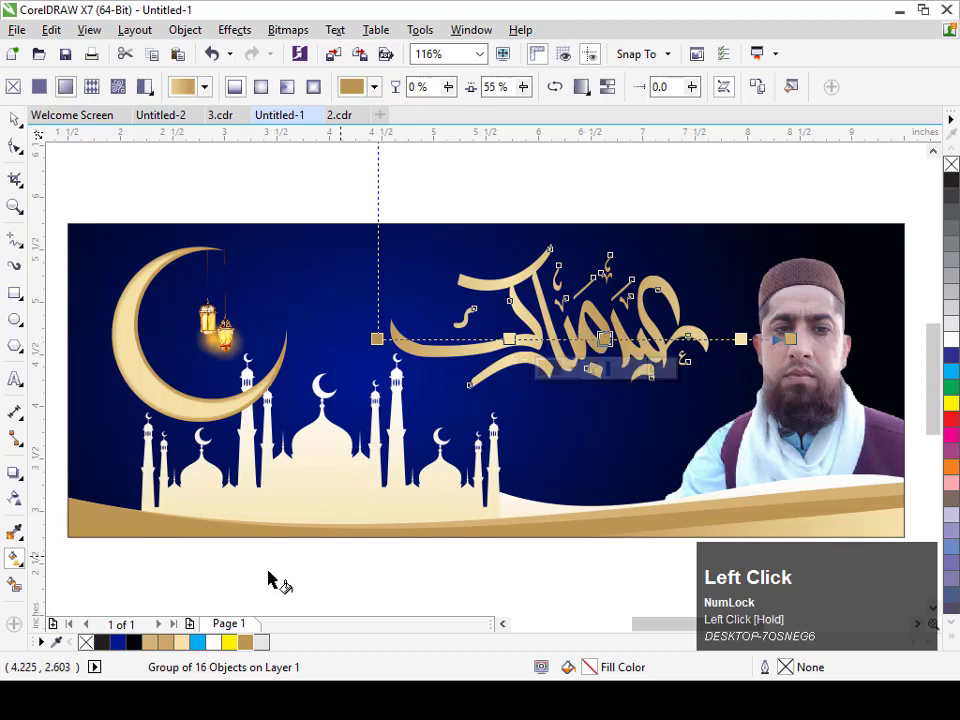
Add a light gold stop right of the gradient's middle, move the next stop to 80% and shorten the gradient's right end
{"action": "left_click_drag", "start_coordinate": [185, 652], "coordinate": [538, 461]}
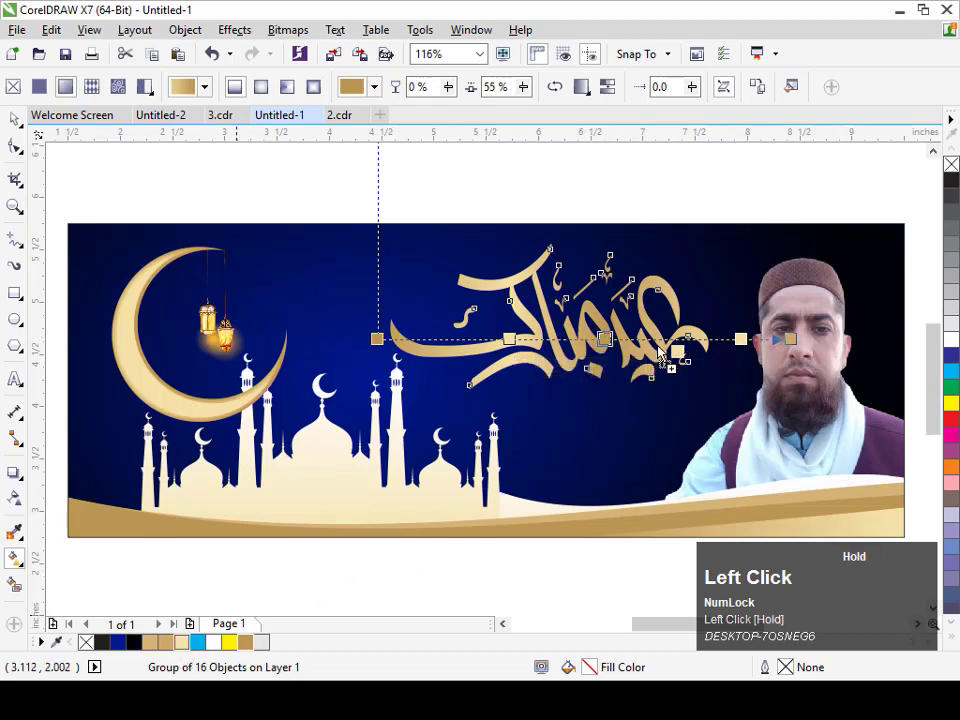
{"action": "left_click_drag", "start_coordinate": [660, 357], "coordinate": [641, 345]}
{"action": "left_click_drag", "start_coordinate": [741, 339], "coordinate": [708, 339]}
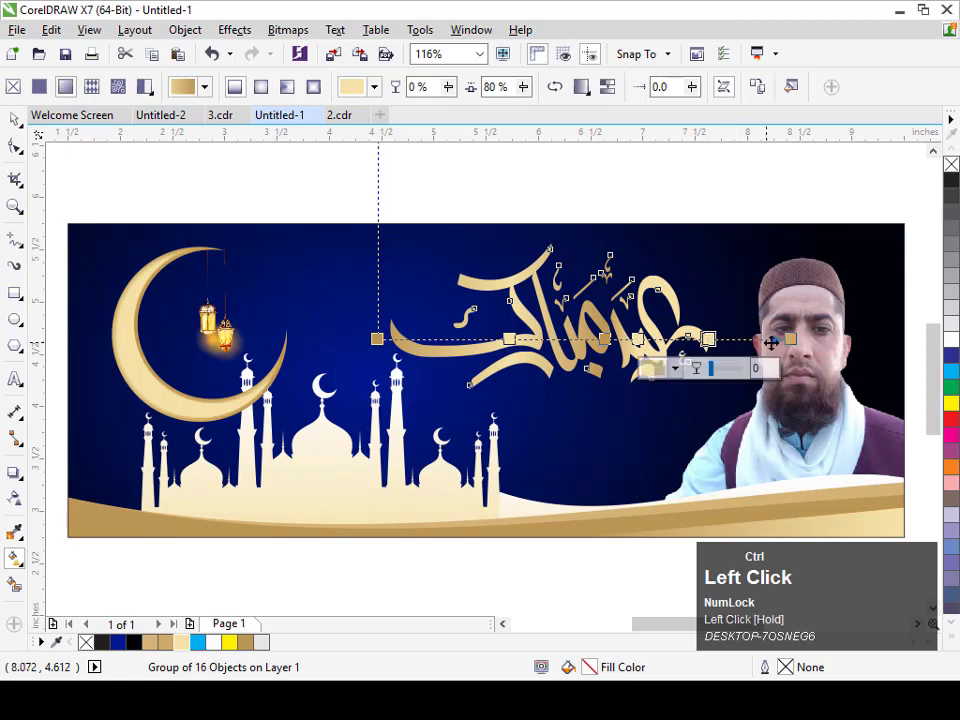
{"action": "left_click_drag", "start_coordinate": [790, 339], "coordinate": [746, 339]}
{"action": "key", "text": "space"}
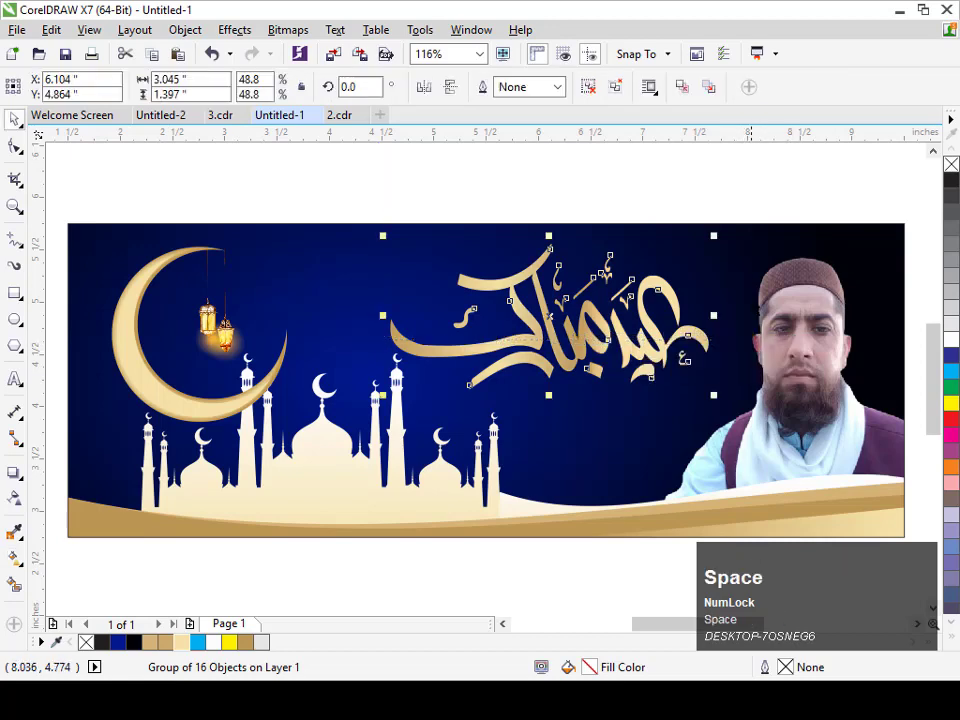
Shrink the calligraphy about its centre to about 2.86 by 1.31 inches and shift it slightly left
{"action": "left_click", "coordinate": [729, 199]}
{"action": "left_click", "coordinate": [660, 347], "text": "shift"}
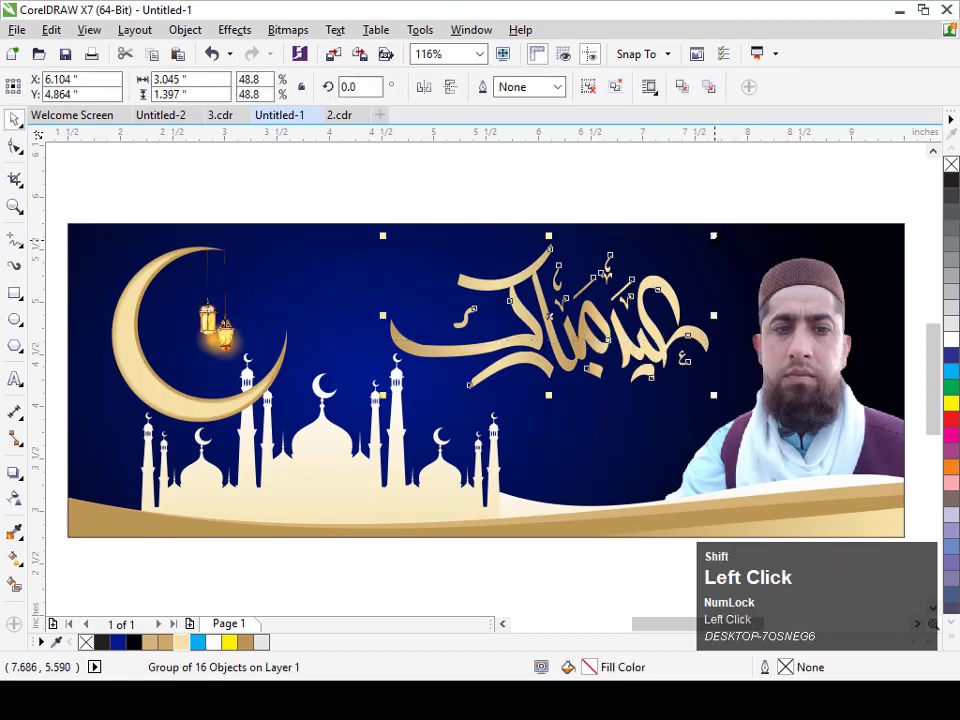
{"action": "left_click_drag", "start_coordinate": [714, 236], "coordinate": [698, 241], "text": "shift"}
{"action": "key", "text": "F2"}
{"action": "left_click_drag", "start_coordinate": [332, 230], "coordinate": [706, 443]}
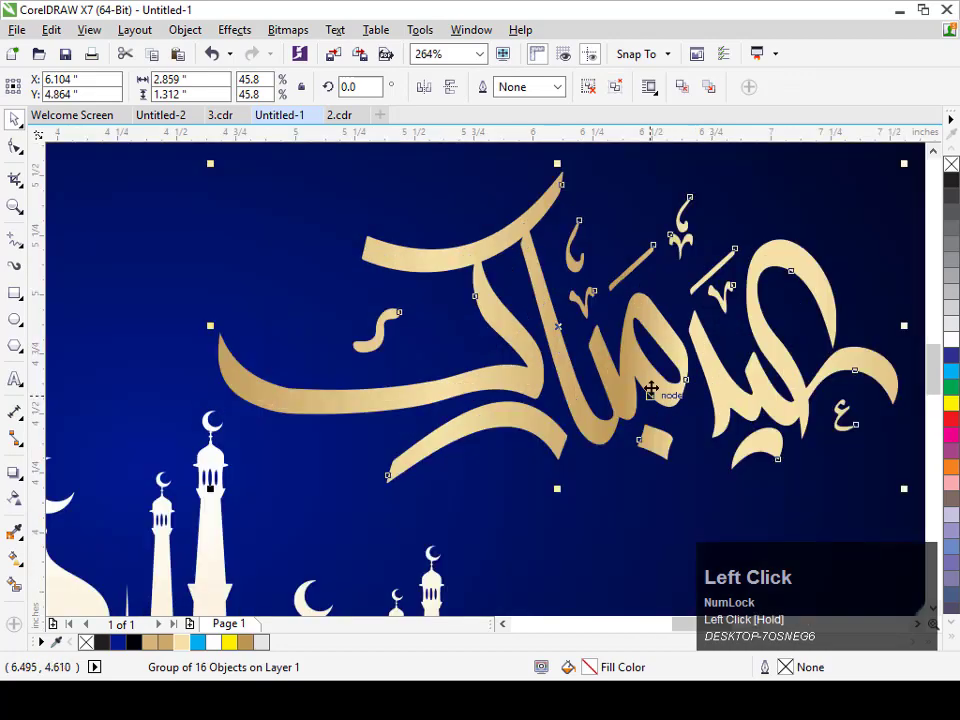
{"action": "left_click_drag", "start_coordinate": [651, 389], "coordinate": [625, 386]}
{"action": "left_click", "coordinate": [690, 522]}
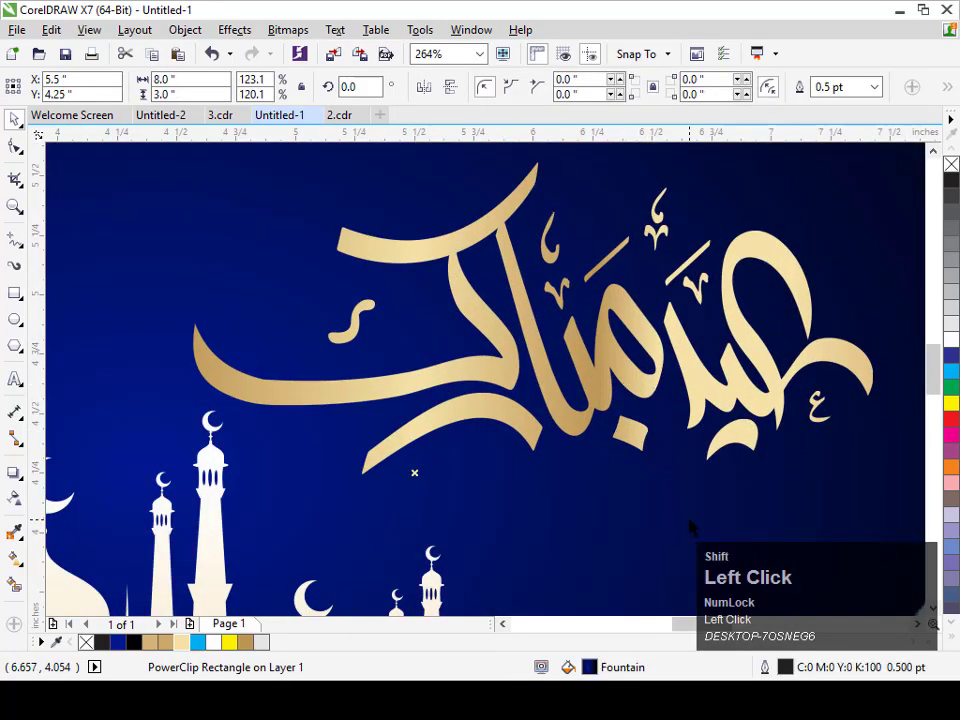
Move the calligraphy slightly up and left, to about X 5.88 and Y 4.94 inches
{"action": "key", "text": "shift+F2"}
{"action": "key", "text": "Escape"}
{"action": "left_click", "coordinate": [566, 344]}
{"action": "left_click_drag", "start_coordinate": [566, 352], "coordinate": [551, 331]}
{"action": "left_click", "coordinate": [643, 199]}
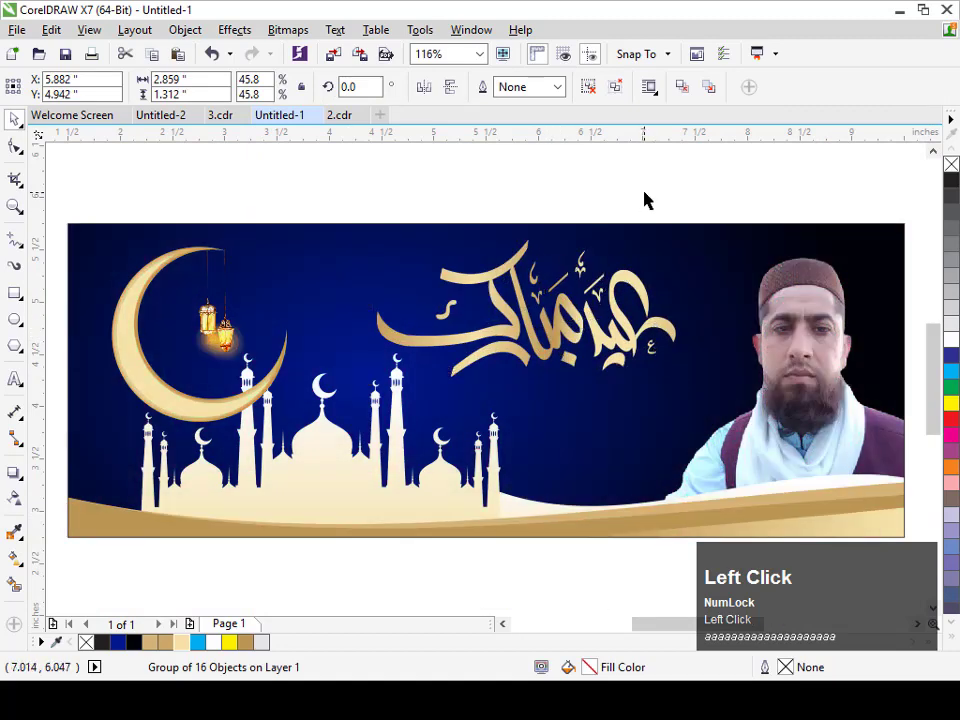
Draw a tiny white circle about 0.027 inches across, without outline, in the dark area between the calligraphy and portrait
{"action": "left_click", "coordinate": [728, 368]}
{"action": "key", "text": "F2"}
{"action": "left_click_drag", "start_coordinate": [567, 193], "coordinate": [919, 394]}
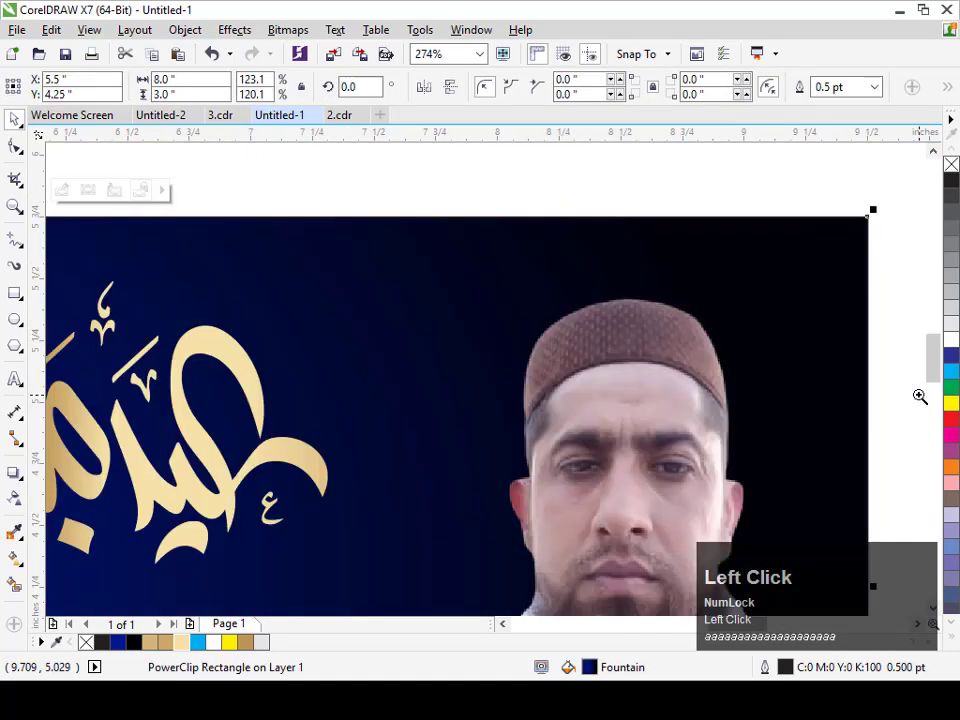
{"action": "key", "text": "Escape"}
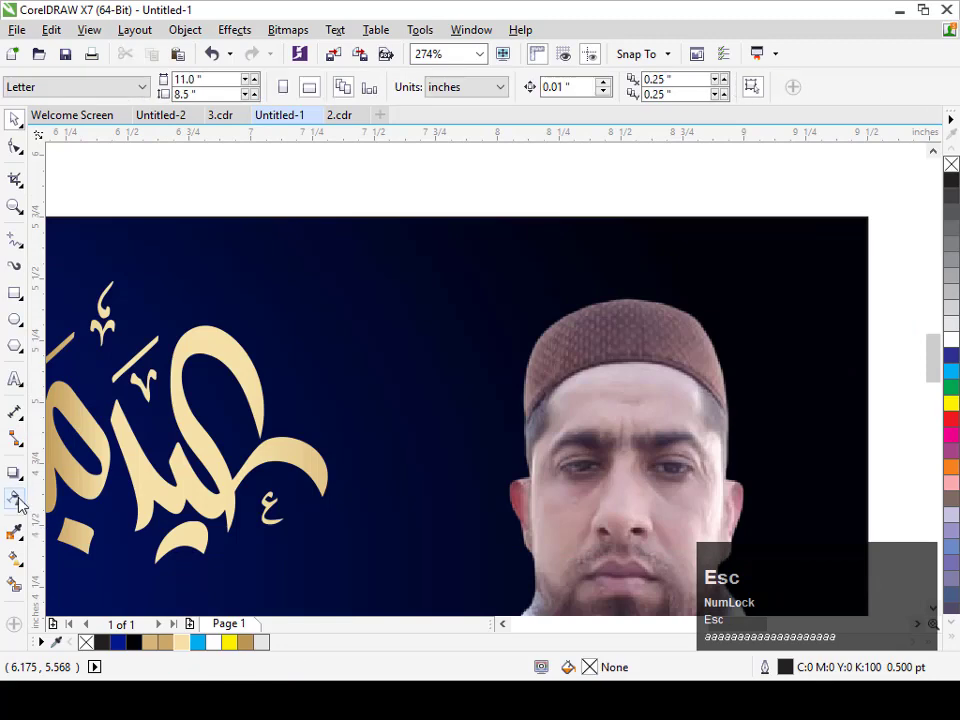
{"action": "left_click", "coordinate": [14, 320]}
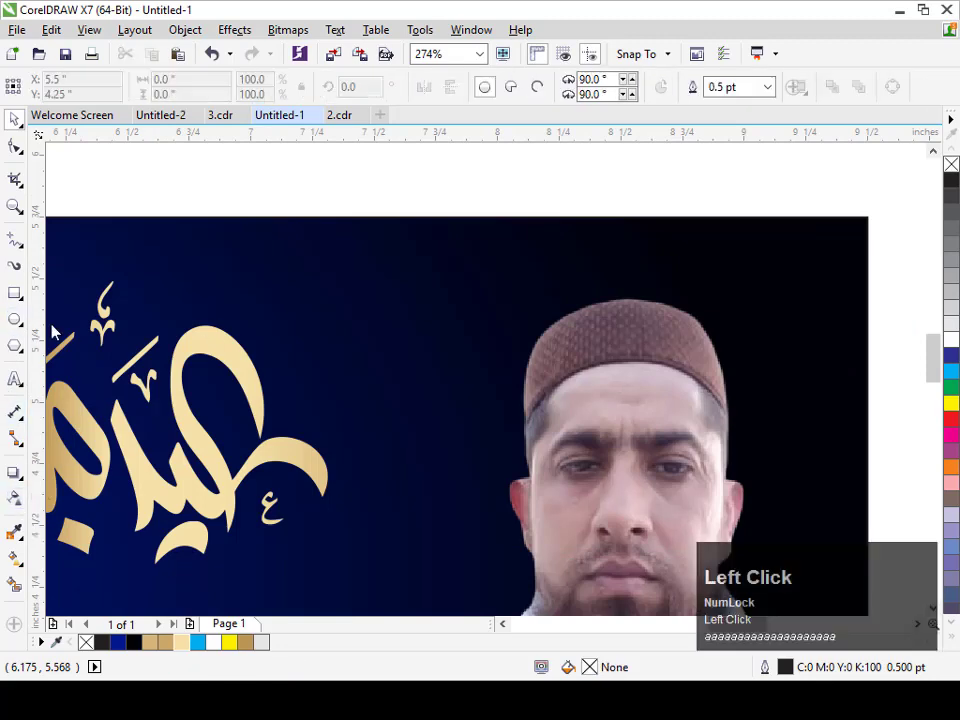
{"action": "left_click_drag", "start_coordinate": [369, 296], "coordinate": [371, 298]}
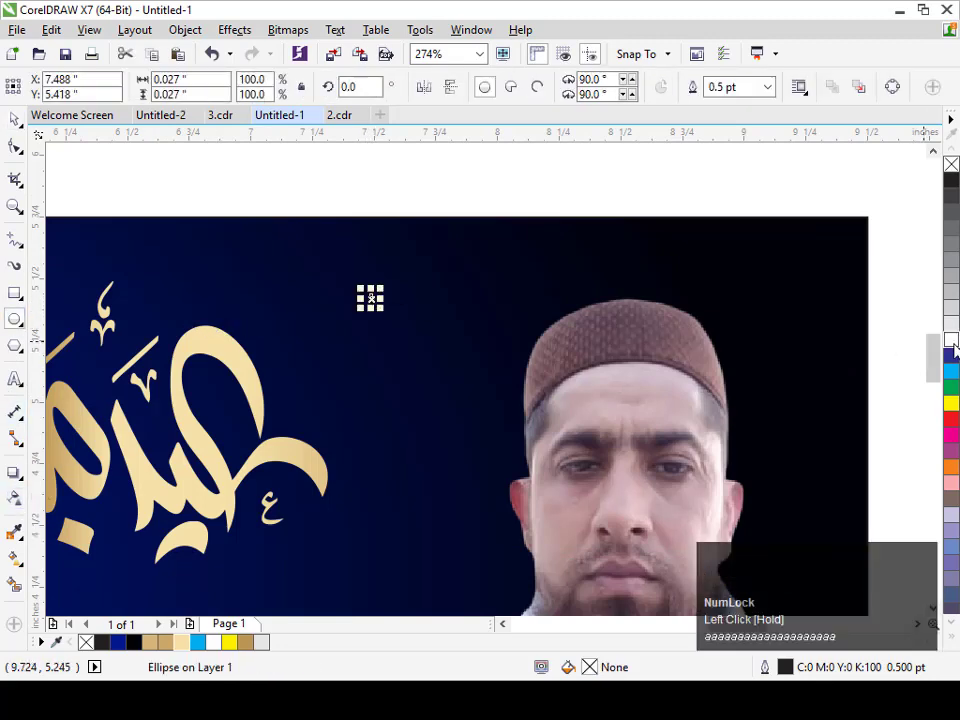
{"action": "right_click", "coordinate": [951, 161]}
{"action": "key", "text": "Escape"}
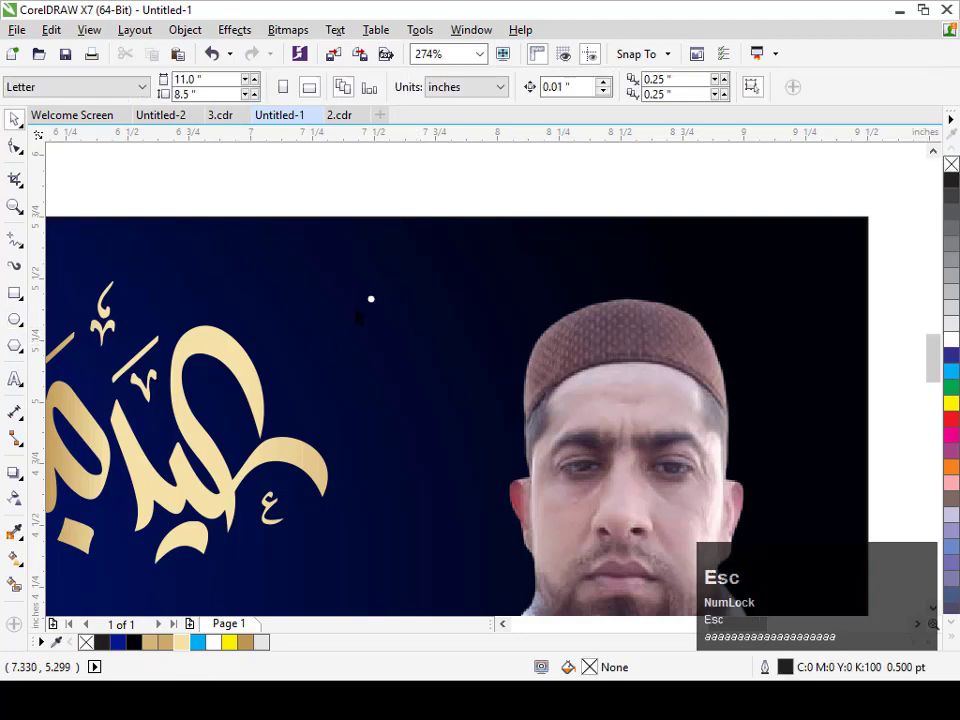
Scatter copies of the white dot between the calligraphy and the portrait's cap
{"action": "left_click", "coordinate": [370, 298], "text": "alt"}
{"action": "left_click_drag", "start_coordinate": [371, 298], "coordinate": [413, 305]}
{"action": "right_click", "coordinate": [402, 281]}
{"action": "right_click", "coordinate": [453, 303]}
{"action": "right_click", "coordinate": [413, 305]}
{"action": "left_click_drag", "start_coordinate": [413, 305], "coordinate": [495, 308]}
{"action": "right_click", "coordinate": [399, 349]}
{"action": "right_click", "coordinate": [460, 401]}
{"action": "right_click", "coordinate": [379, 403]}
{"action": "right_click", "coordinate": [477, 350]}
{"action": "right_click", "coordinate": [495, 308]}
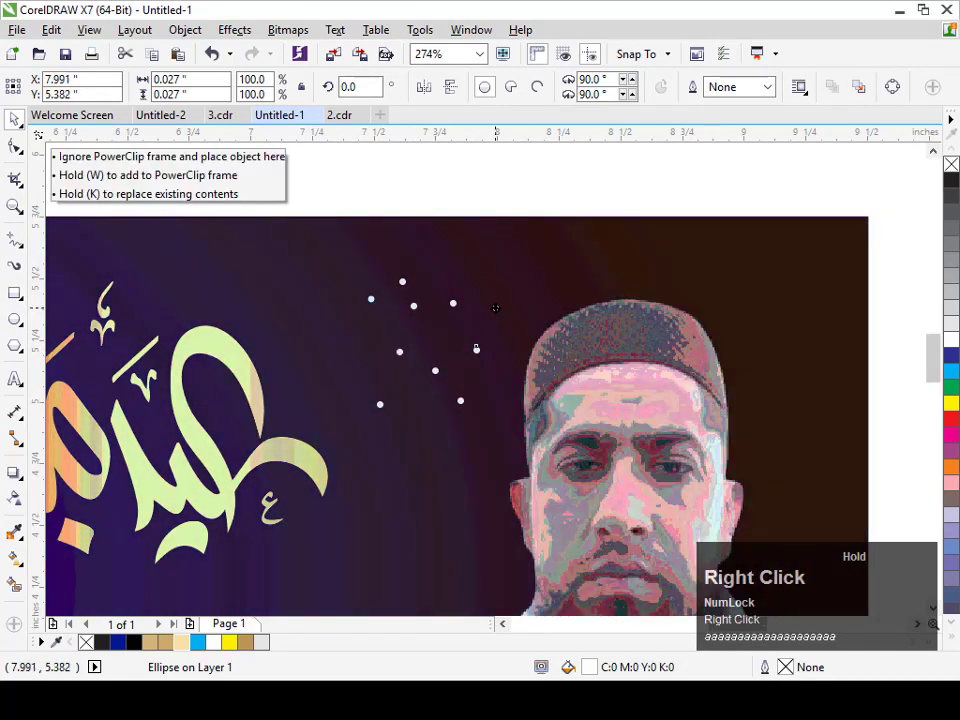
Add smaller white dots, about 0.021 inches across, around and above the existing dots up to the banner's top edge
{"action": "key", "text": "ctrl+r"}
{"action": "right_click", "coordinate": [466, 263]}
{"action": "left_click_drag", "start_coordinate": [516, 264], "coordinate": [324, 369]}
{"action": "right_click", "coordinate": [443, 268]}
{"action": "right_click", "coordinate": [364, 332]}
{"action": "right_click", "coordinate": [324, 369]}
{"action": "left_click_drag", "start_coordinate": [314, 303], "coordinate": [434, 235]}
{"action": "right_click", "coordinate": [339, 265]}
{"action": "right_click", "coordinate": [384, 242]}
{"action": "right_click", "coordinate": [434, 235]}
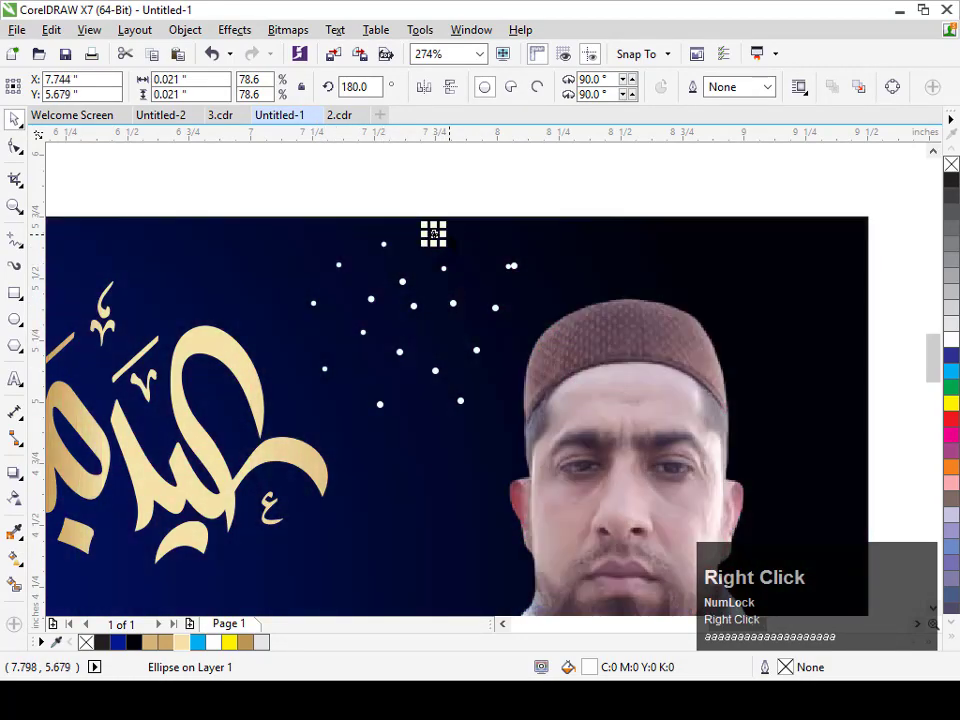
Select the 19 scattered white dots and place a copy of them to the right, over the portrait's cap
{"action": "left_click", "coordinate": [320, 213]}
{"action": "left_click_drag", "start_coordinate": [604, 467], "coordinate": [604, 467]}
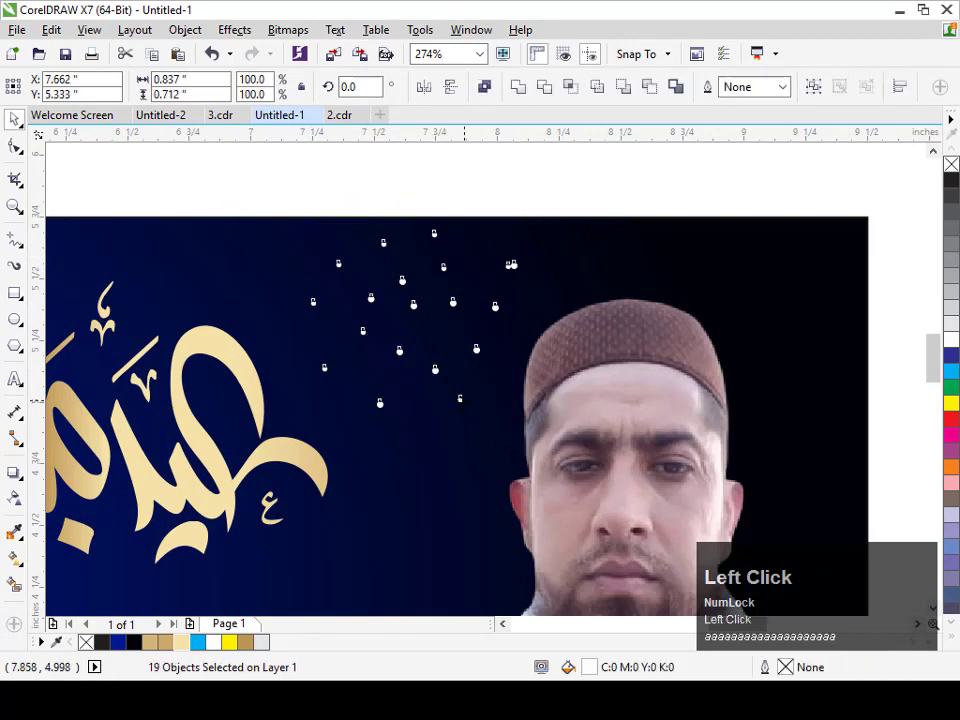
{"action": "left_click_drag", "start_coordinate": [460, 399], "coordinate": [624, 411]}
{"action": "right_click", "coordinate": [621, 406], "text": "ctrl"}
{"action": "key", "text": "Escape"}
Fill the gaps between the two dot clusters with a few more copied white dots
{"action": "left_click_drag", "start_coordinate": [486, 236], "coordinate": [488, 240]}
{"action": "key", "text": "Escape"}
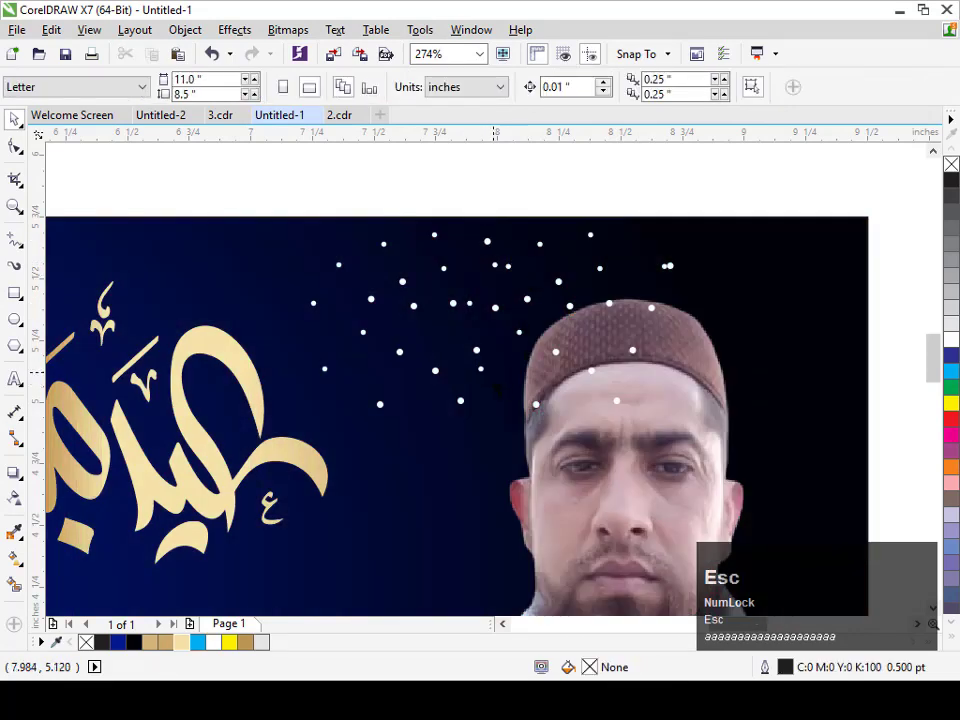
{"action": "left_click_drag", "start_coordinate": [480, 368], "coordinate": [441, 332]}
{"action": "right_click", "coordinate": [441, 332]}
{"action": "left_click_drag", "start_coordinate": [475, 285], "coordinate": [474, 284]}
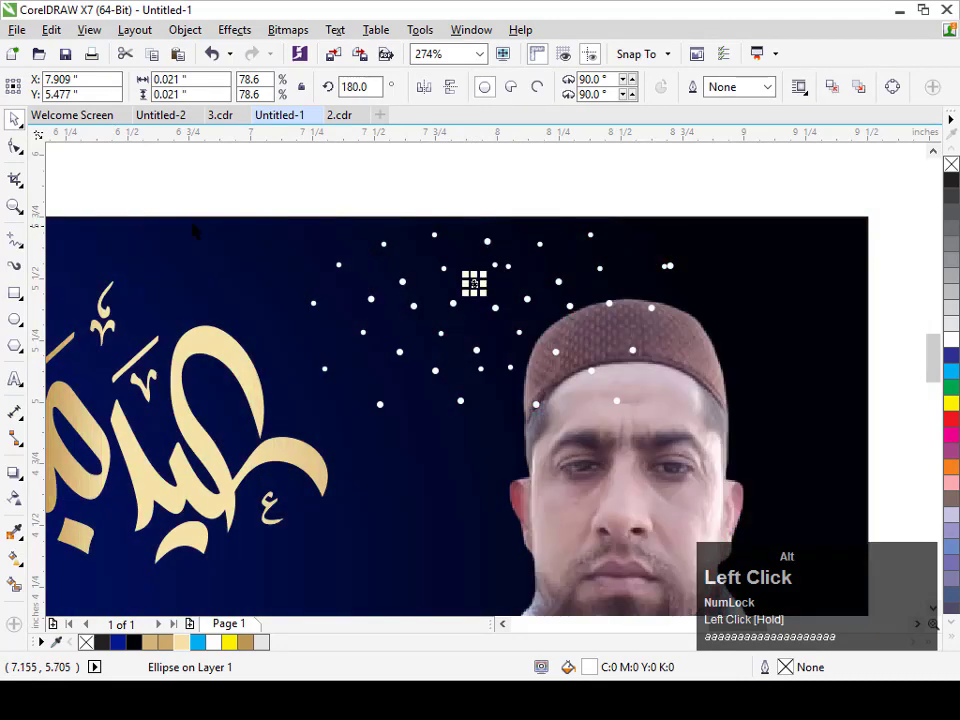
Copy all 40 dots down across the portrait's face and delete an overlapping dot at the copy's right end
{"action": "left_click_drag", "start_coordinate": [640, 440], "coordinate": [737, 490]}
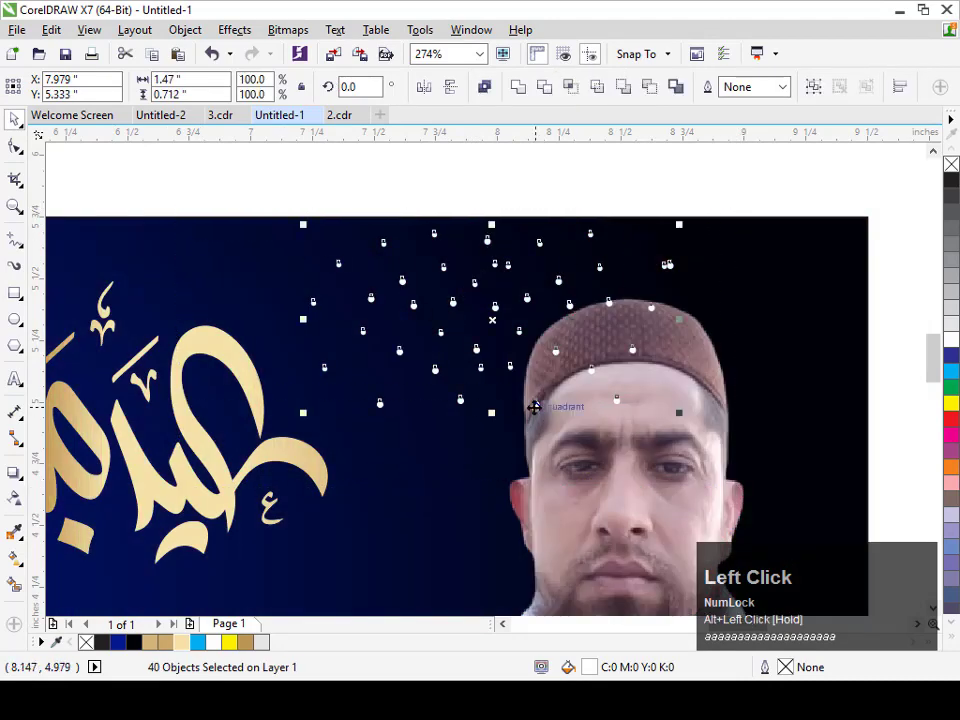
{"action": "left_click_drag", "start_coordinate": [534, 407], "coordinate": [603, 569]}
{"action": "key", "text": "F3"}
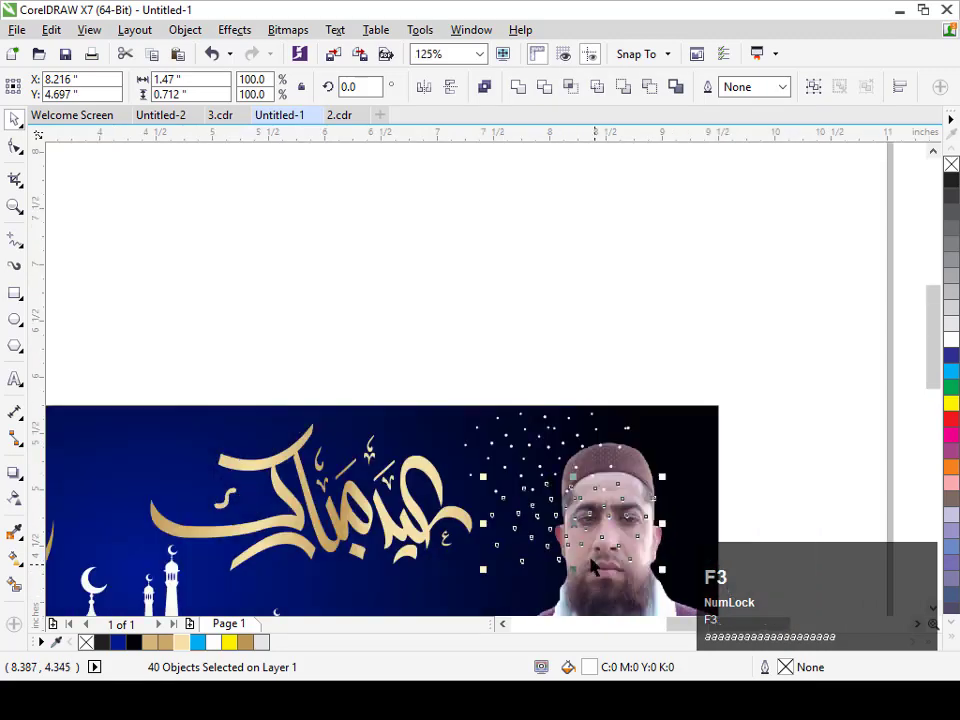
{"action": "left_click", "coordinate": [493, 473]}
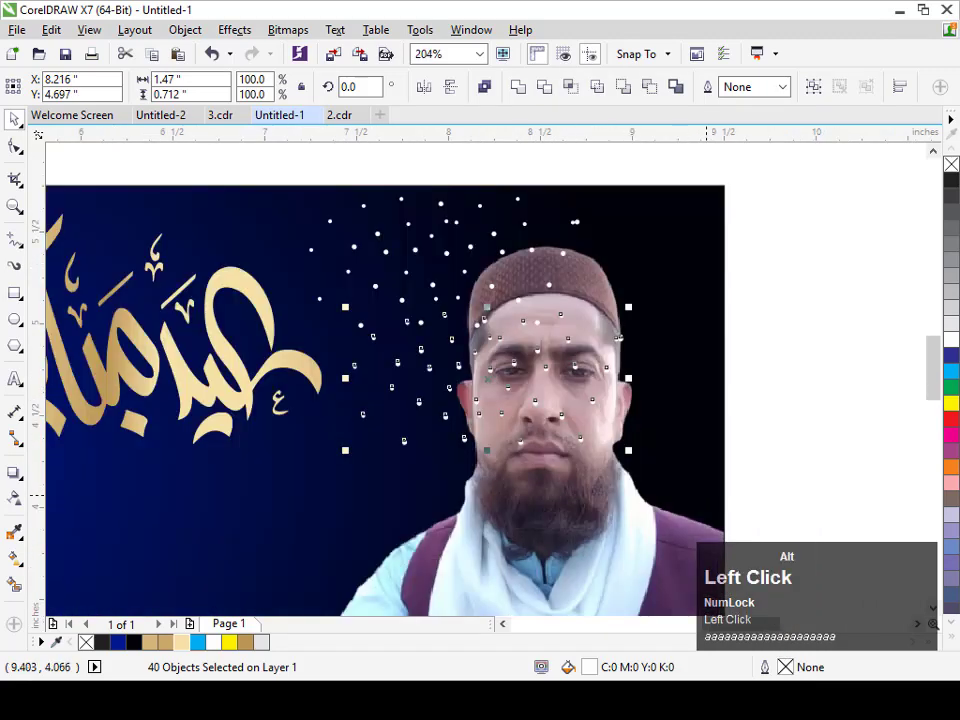
{"action": "key", "text": "Delete"}
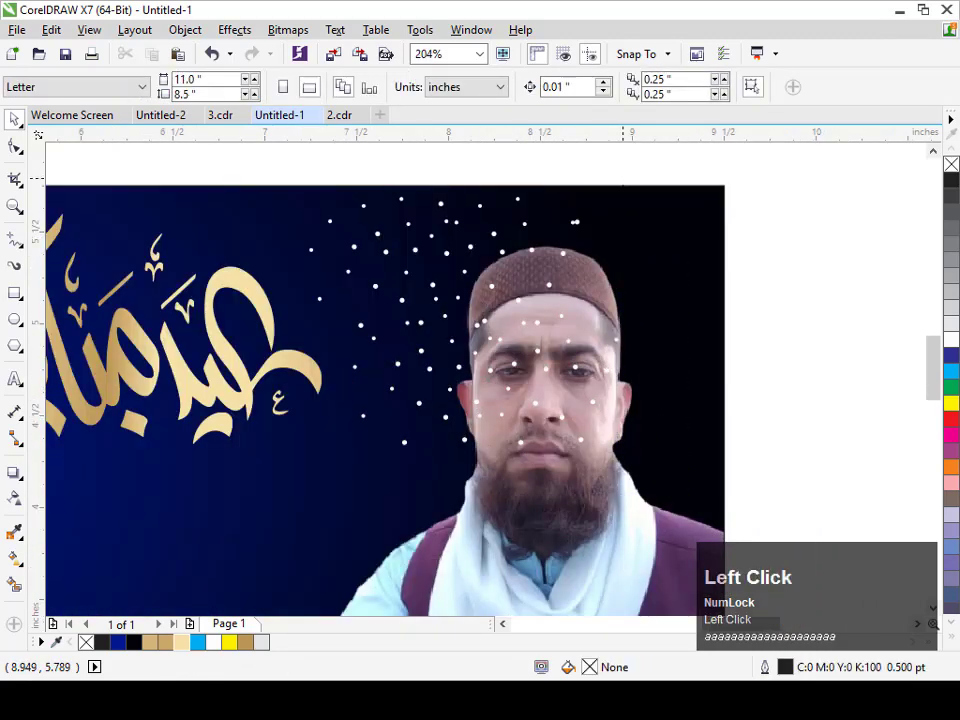
Delete an overlapping dot, select all the white dots and copy them to the right, past the banner's right edge
{"action": "left_click_drag", "start_coordinate": [556, 248], "coordinate": [558, 245]}
{"action": "key", "text": "Delete"}
{"action": "left_click_drag", "start_coordinate": [656, 167], "coordinate": [280, 519]}
{"action": "left_click_drag", "start_coordinate": [354, 366], "coordinate": [610, 366]}
{"action": "right_click", "coordinate": [610, 366]}
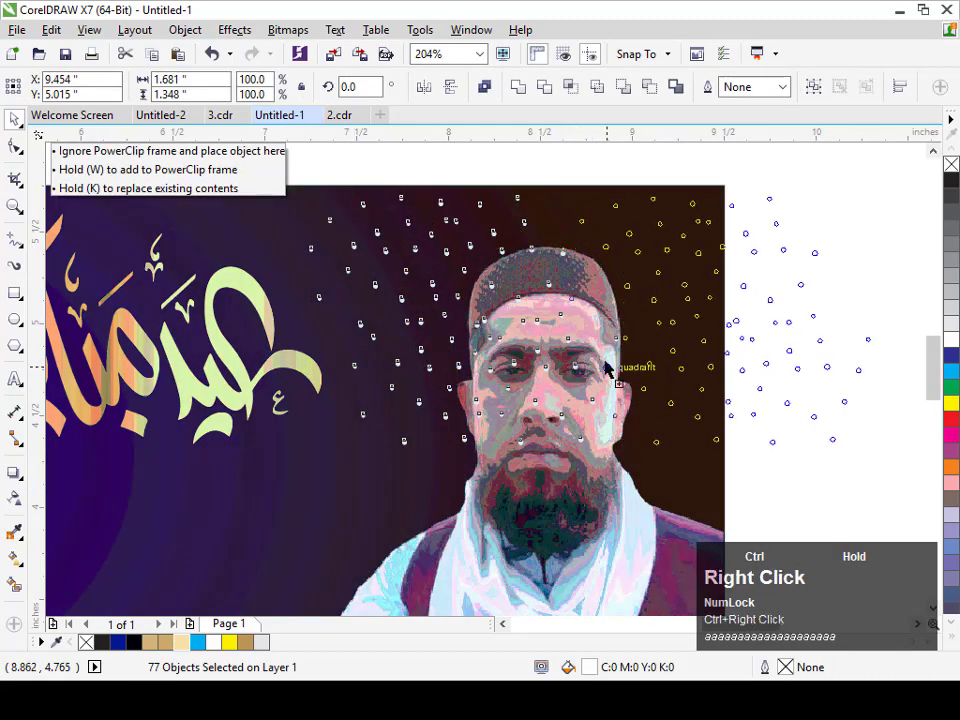
{"action": "key", "text": "Escape"}
Group all the scattered white dots around the portrait into one object
{"action": "left_click_drag", "start_coordinate": [608, 242], "coordinate": [555, 201]}
{"action": "right_click", "coordinate": [555, 201]}
{"action": "key", "text": "Escape"}
{"action": "scroll", "coordinate": [418, 266], "scroll_direction": "down", "scroll_amount": 2}
{"action": "left_click_drag", "start_coordinate": [412, 190], "coordinate": [722, 405]}
{"action": "key", "text": "ctrl+g"}
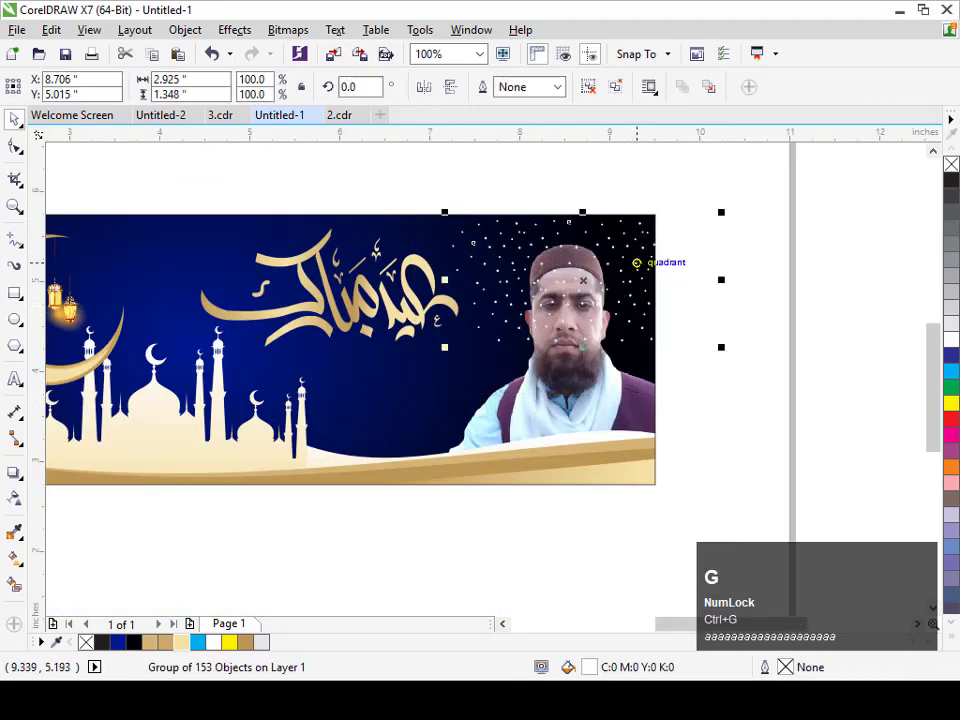
PowerClip the group of white dots inside the banner rectangle
{"action": "left_click", "coordinate": [638, 260]}
{"action": "right_click", "coordinate": [574, 216]}
{"action": "left_click", "coordinate": [640, 223]}
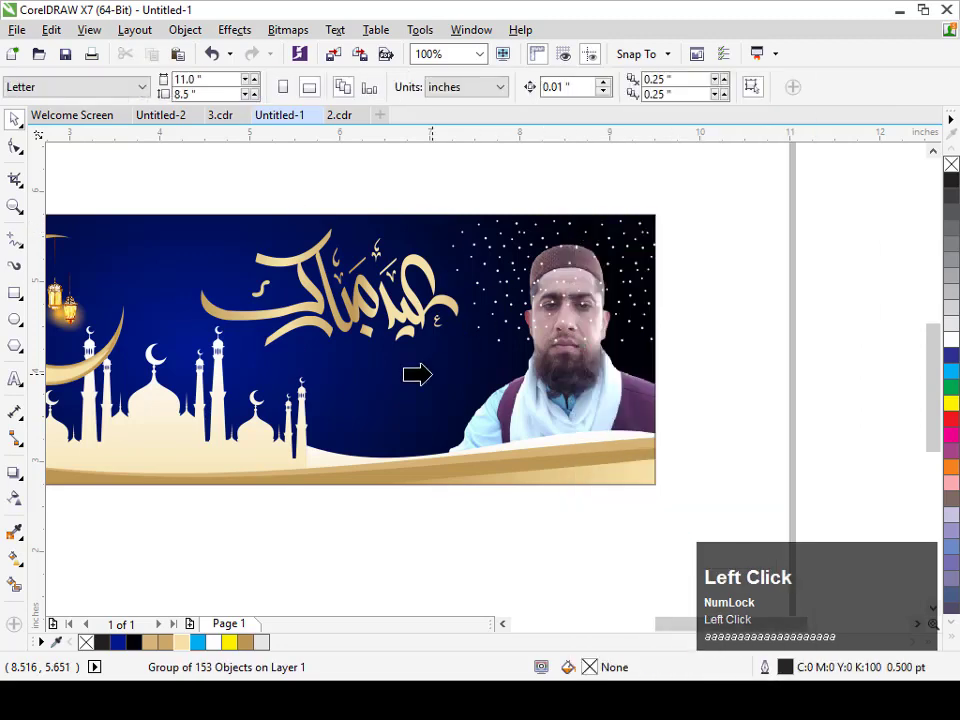
Edit the banner's PowerClip contents, send the portrait to the back, and send the dot group behind it
{"action": "left_click", "coordinate": [432, 374]}
{"action": "left_click", "coordinate": [432, 374], "text": "ctrl"}
{"action": "left_click", "coordinate": [498, 319]}
{"action": "key", "text": "shift+Page_Down"}
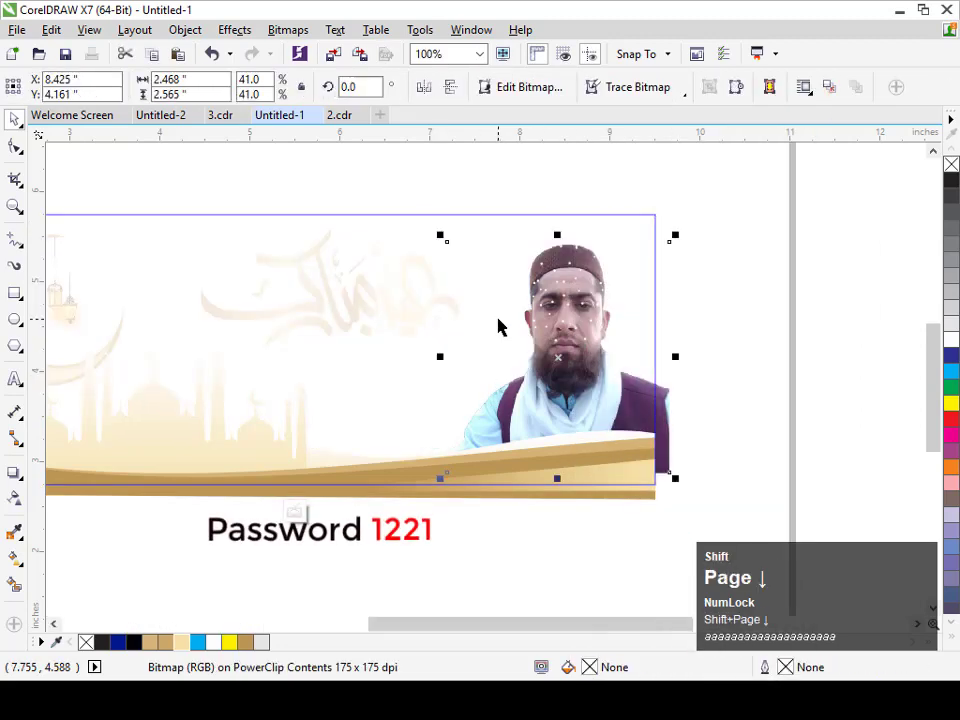
{"action": "left_click_drag", "start_coordinate": [343, 178], "coordinate": [840, 394]}
{"action": "key", "text": "shift+Page_Down"}
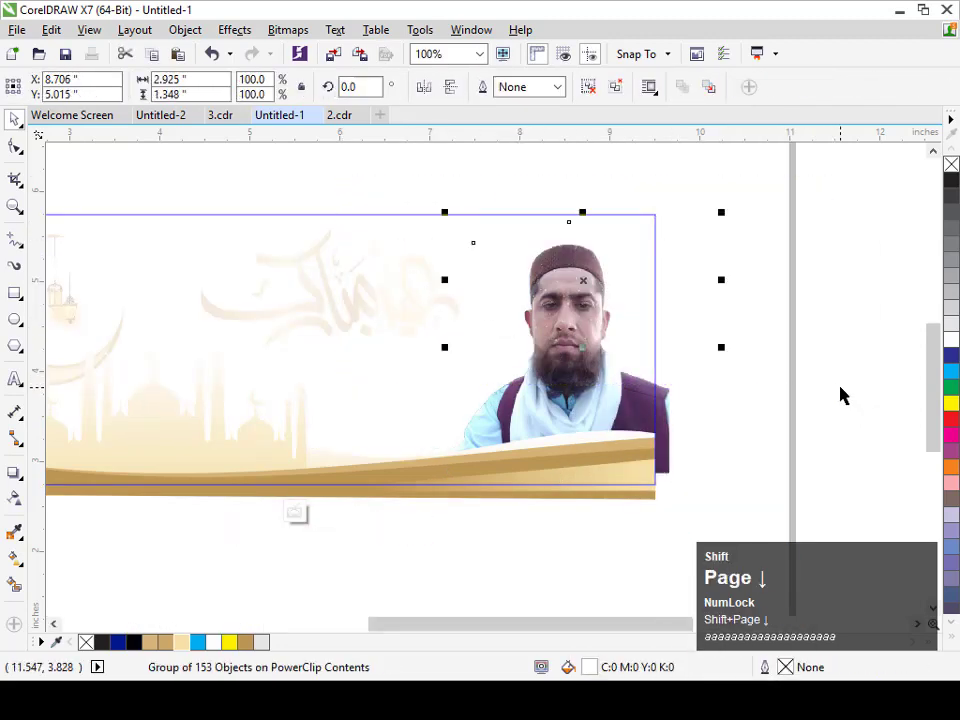
{"action": "left_click", "coordinate": [840, 396], "text": "ctrl"}
{"action": "key", "text": "shift+F2"}
{"action": "key", "text": "Escape"}
Reopen the banner's PowerClip contents and copy the dot group across to the crescent and mosque side
{"action": "left_click", "coordinate": [725, 258], "text": "ctrl"}
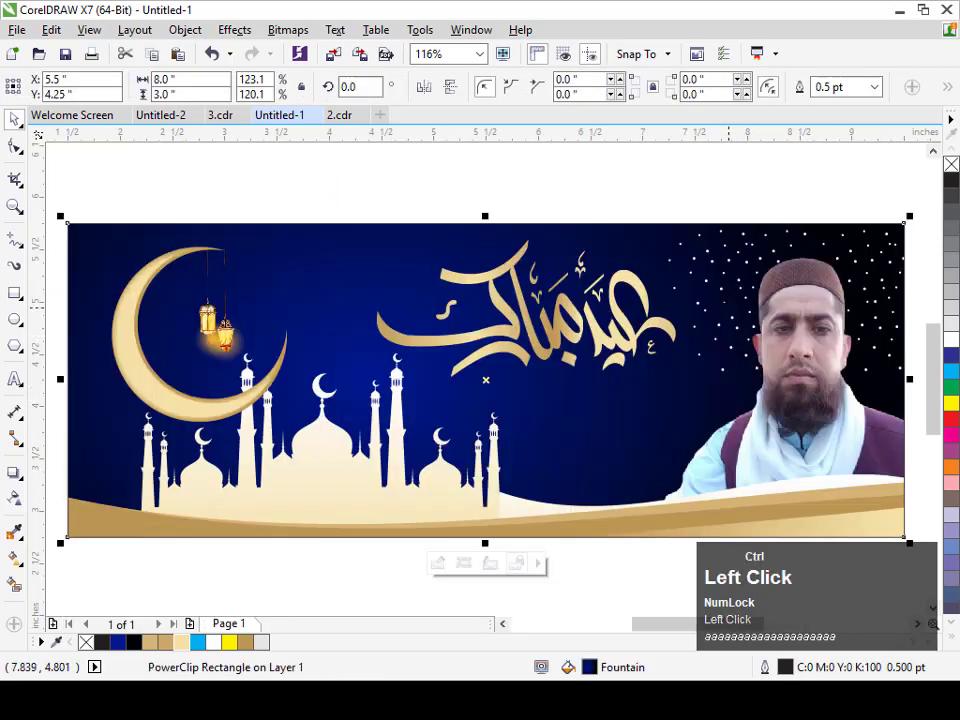
{"action": "left_click", "coordinate": [701, 321]}
{"action": "left_click", "coordinate": [771, 210]}
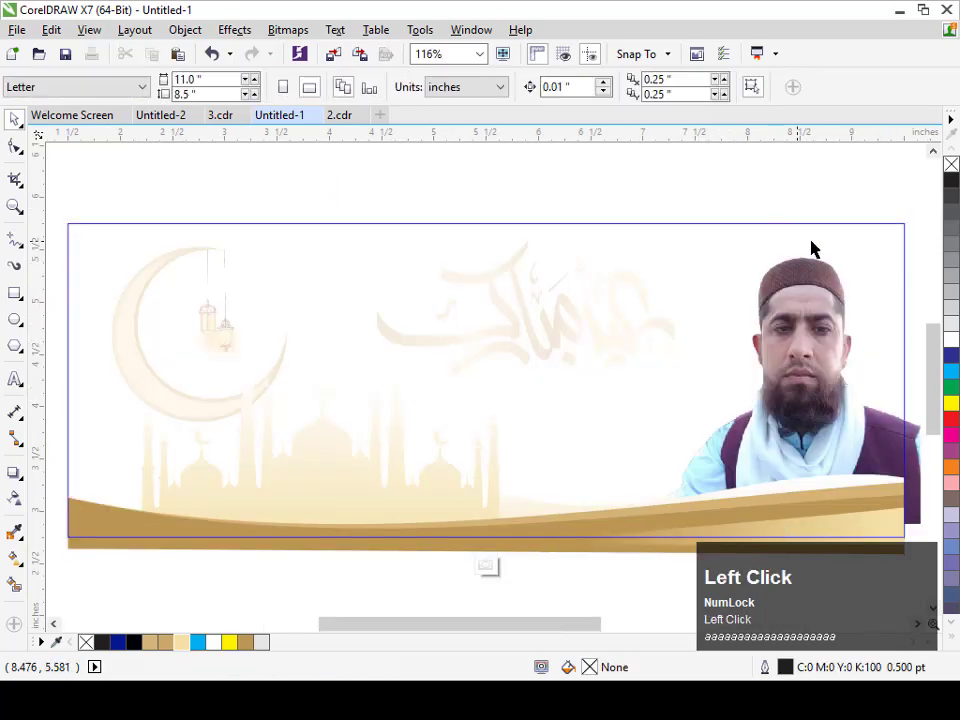
{"action": "left_click", "coordinate": [897, 244]}
{"action": "left_click_drag", "start_coordinate": [884, 252], "coordinate": [374, 248]}
{"action": "right_click", "coordinate": [347, 251]}
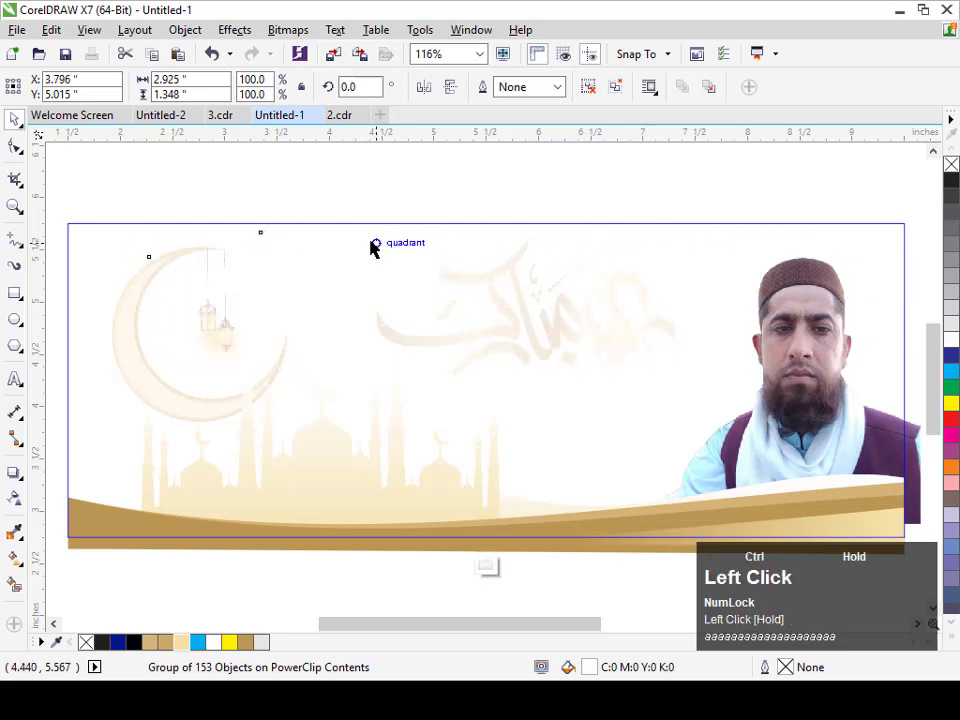
Make the white dots semi-transparent with the Transparency tool and finish editing the PowerClip
{"action": "left_click", "coordinate": [15, 497]}
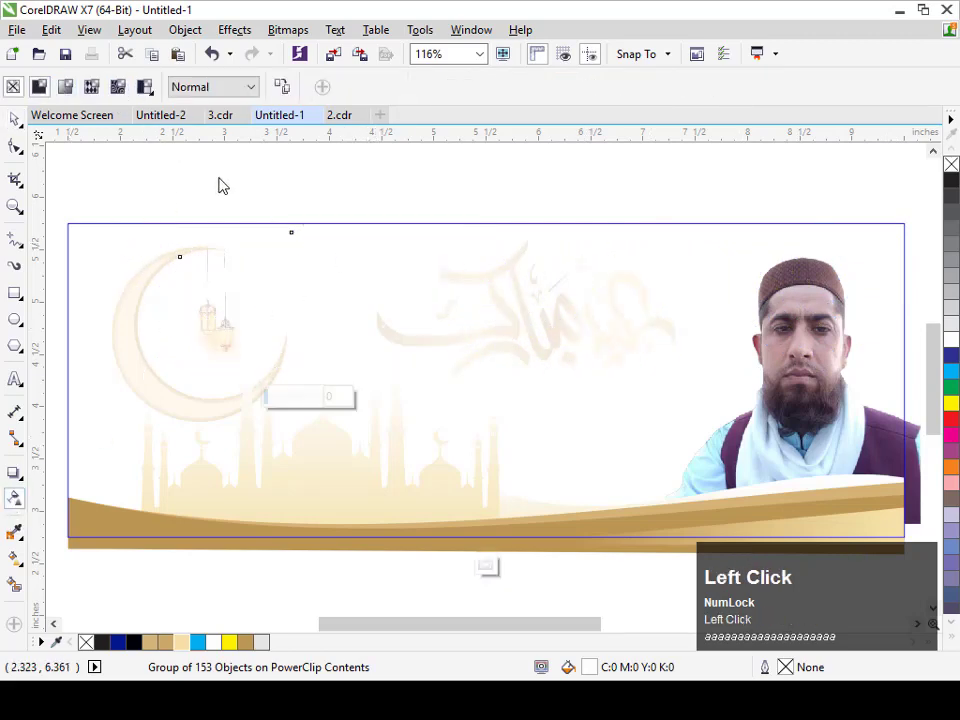
{"action": "left_click", "coordinate": [282, 209], "text": "ctrl"}
{"action": "key", "text": "Escape"}
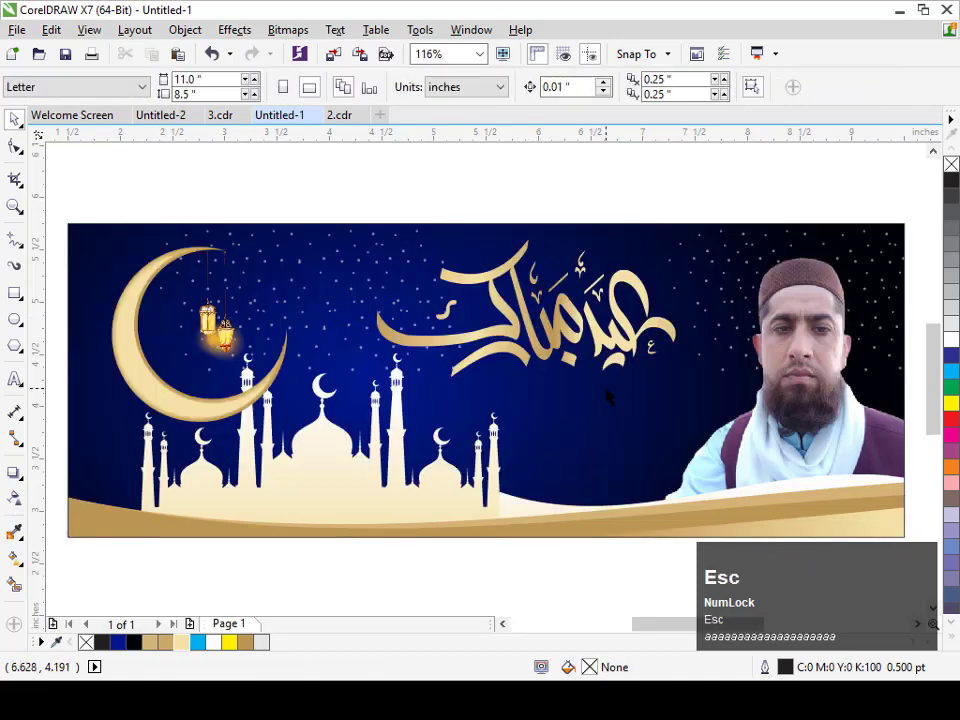
Enlarge the gold calligraphy slightly, to about 2.91 by 1.34 inches
{"action": "left_click", "coordinate": [624, 323]}
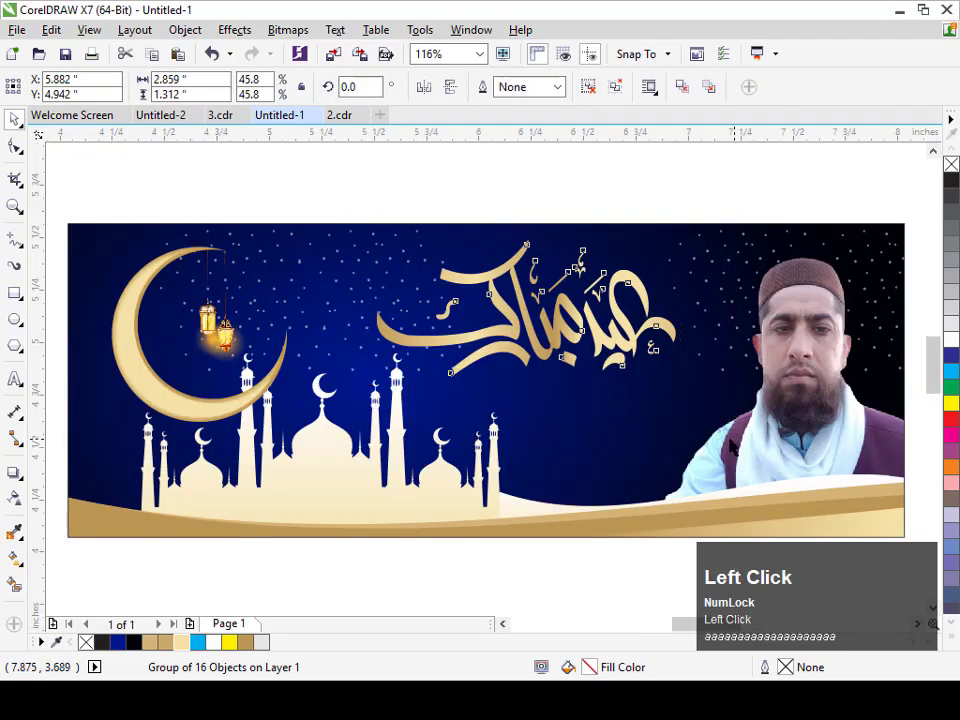
{"action": "key", "text": "Escape"}
{"action": "scroll", "coordinate": [630, 410], "scroll_direction": "up", "scroll_amount": 3}
{"action": "left_click_drag", "start_coordinate": [622, 424], "coordinate": [674, 458]}
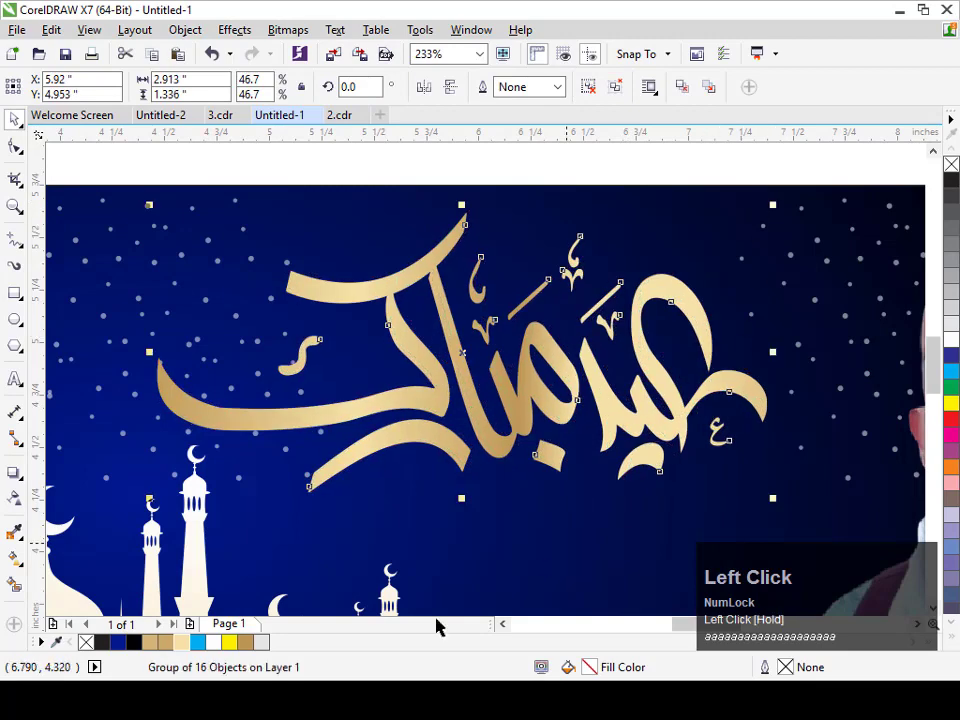
Give the calligraphy a 2.0 pt outline in gold R189 G151 B85
{"action": "right_click", "coordinate": [258, 646]}
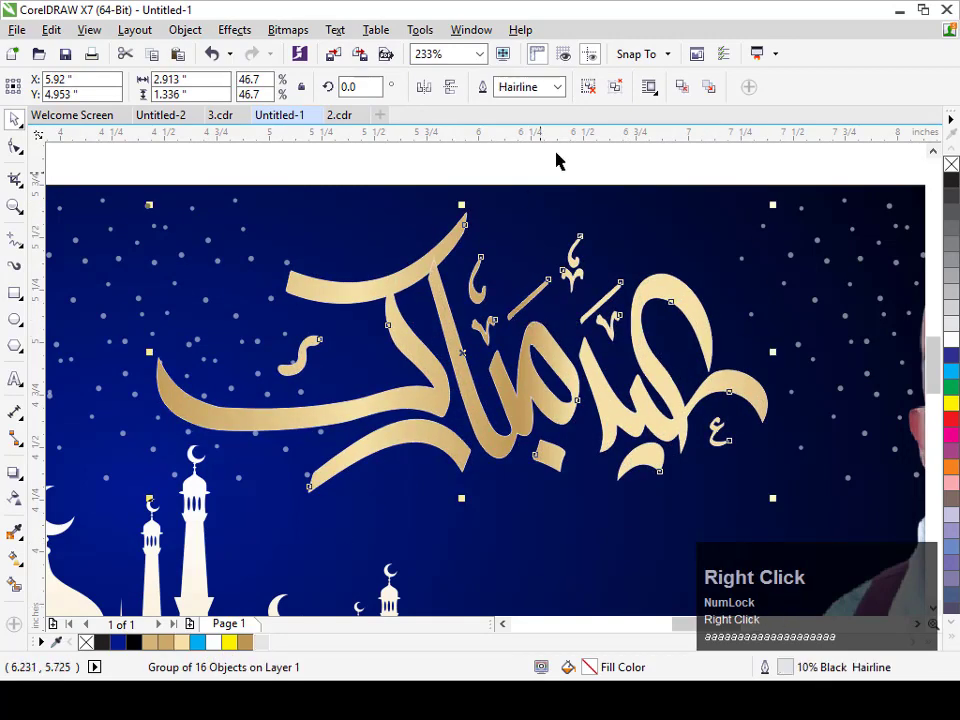
{"action": "left_click", "coordinate": [535, 87]}
{"action": "left_click", "coordinate": [557, 89]}
{"action": "left_click", "coordinate": [531, 190]}
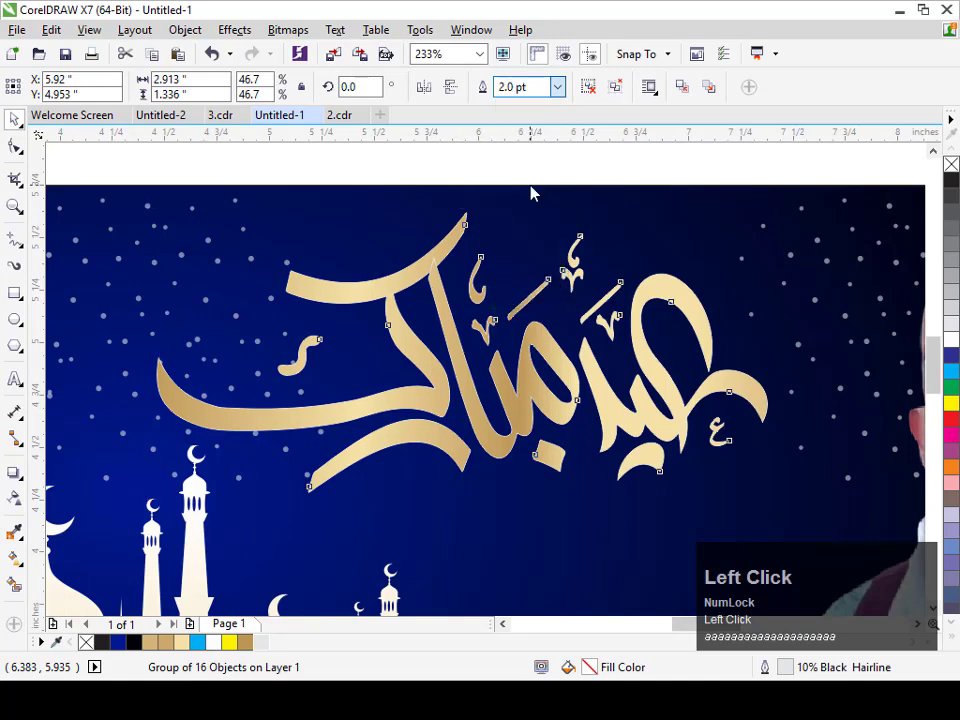
{"action": "right_click", "coordinate": [258, 648]}
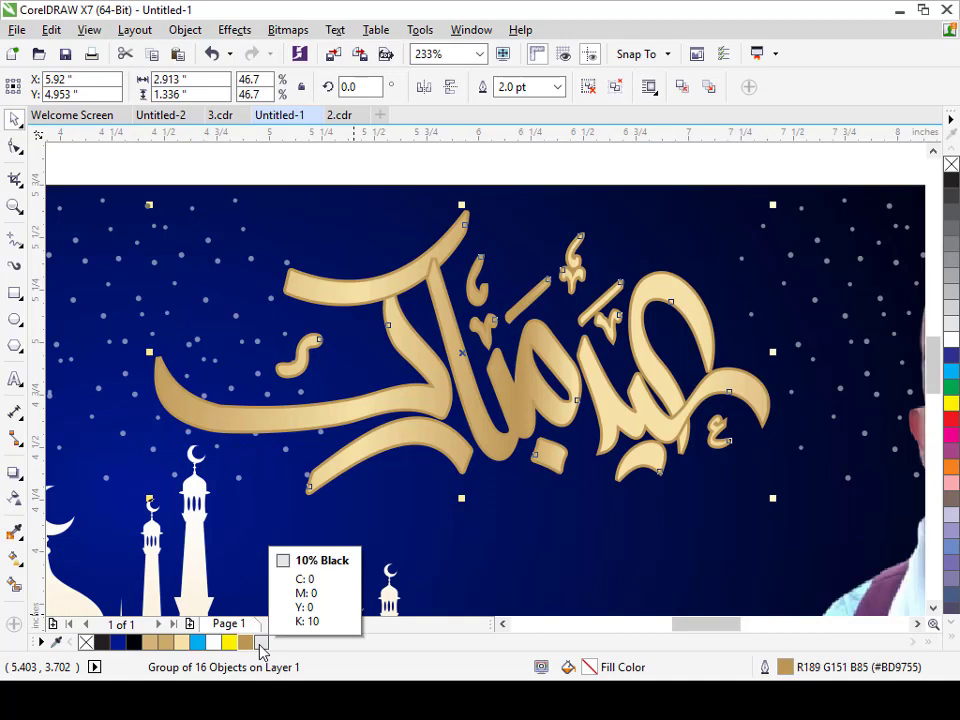
{"action": "key", "text": "Escape"}
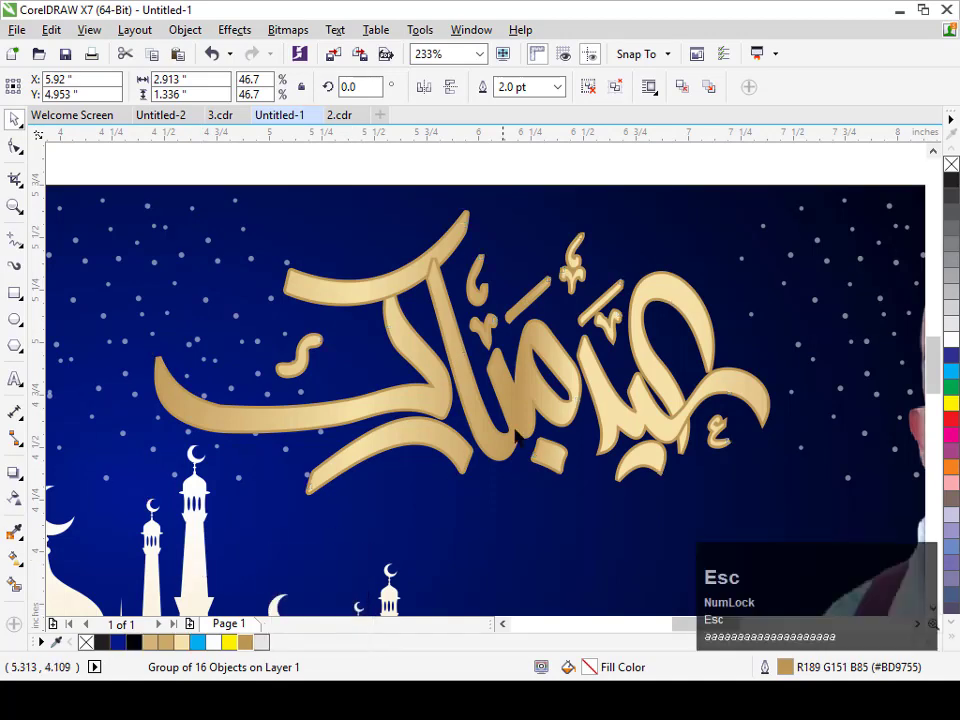
Nudge the outlined calligraphy slightly left and down on the banner
{"action": "left_click_drag", "start_coordinate": [489, 444], "coordinate": [477, 450]}
{"action": "left_click", "coordinate": [595, 515]}
{"action": "key", "text": "shift+F2"}
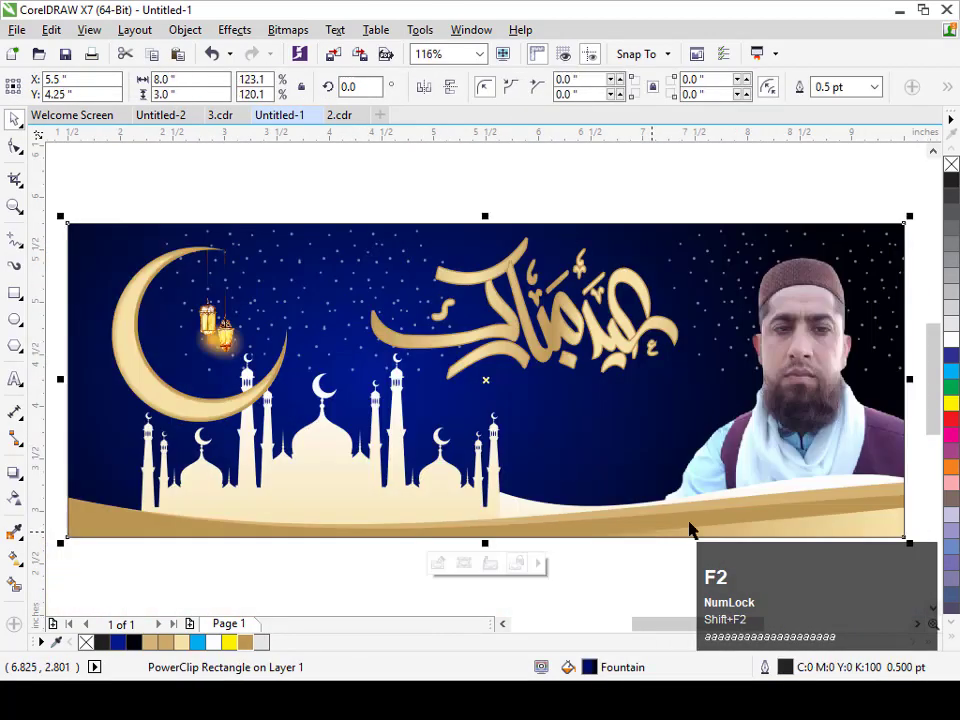
{"action": "key", "text": "Escape"}
Select the crescent and its hanging lanterns and PowerClip them inside the banner rectangle
{"action": "left_click", "coordinate": [538, 538]}
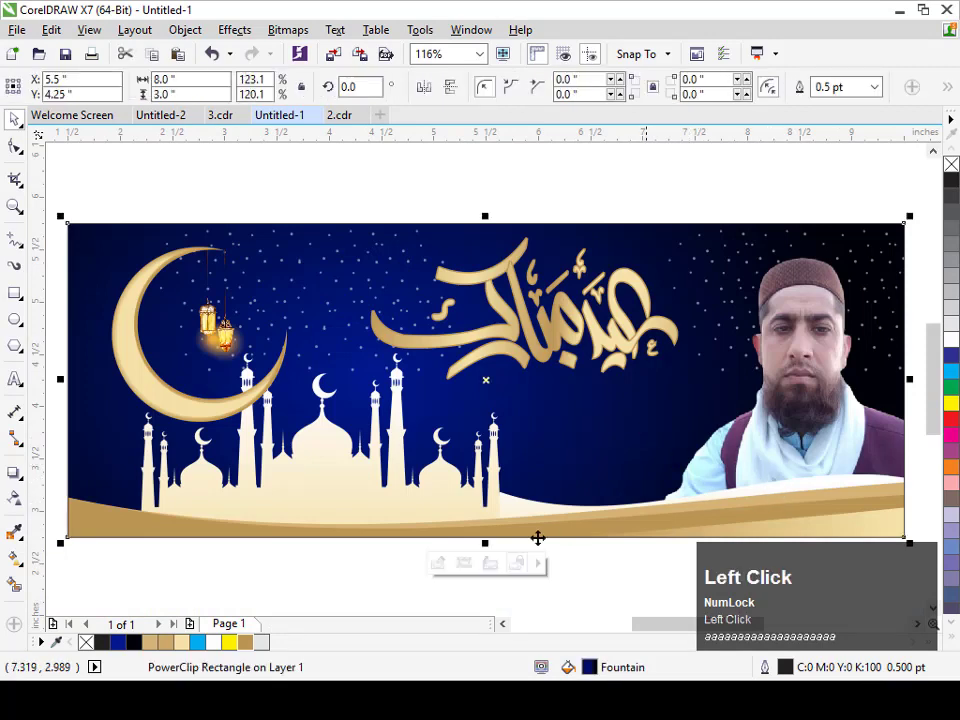
{"action": "left_click", "coordinate": [176, 573]}
{"action": "left_click", "coordinate": [332, 475]}
{"action": "left_click", "coordinate": [232, 406]}
{"action": "left_click_drag", "start_coordinate": [81, 197], "coordinate": [298, 432]}
{"action": "right_click", "coordinate": [264, 409]}
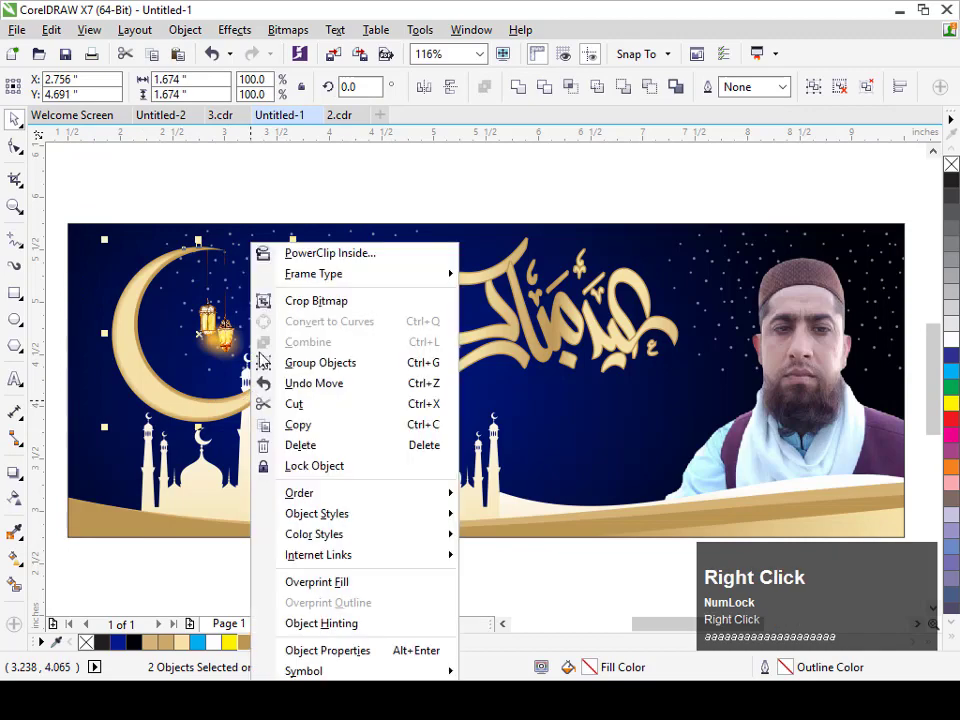
{"action": "left_click", "coordinate": [339, 255]}
{"action": "left_click", "coordinate": [339, 248]}
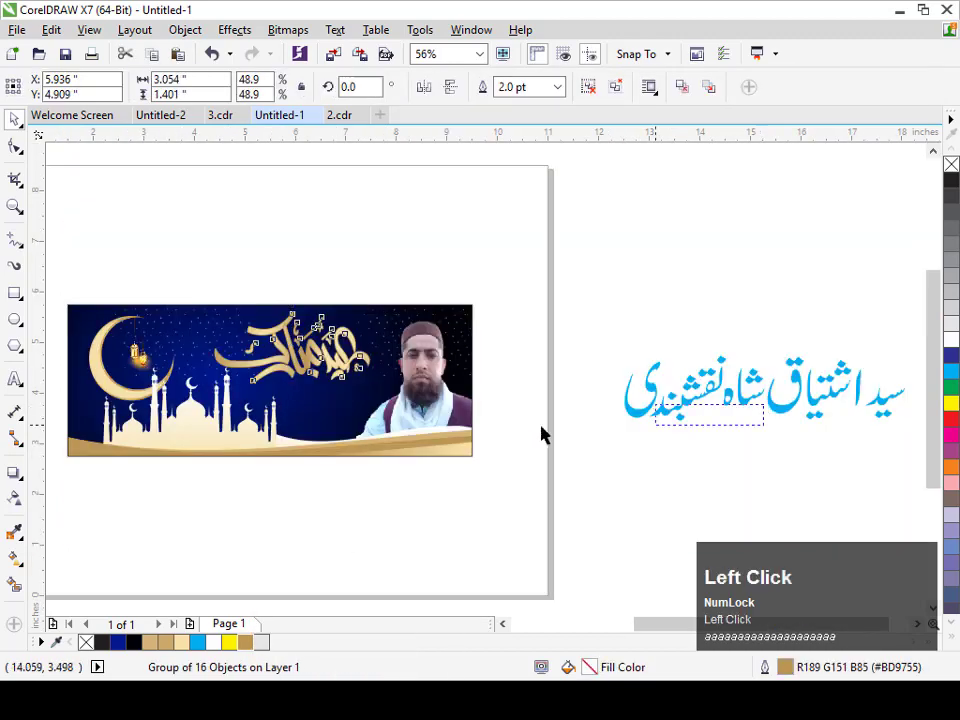
Move the cyan Urdu name text onto the banner and shrink it to fit below the calligraphy beside the portrait
{"action": "left_click", "coordinate": [545, 436]}
{"action": "left_click_drag", "start_coordinate": [786, 412], "coordinate": [396, 432]}
{"action": "key", "text": "F2"}
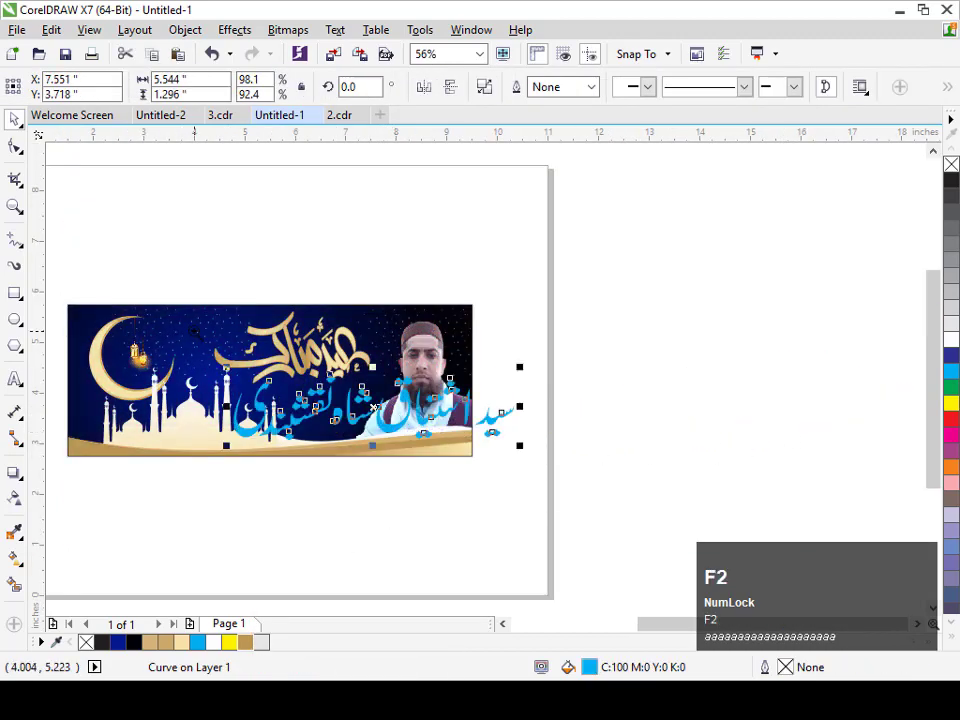
{"action": "left_click_drag", "start_coordinate": [195, 330], "coordinate": [581, 468]}
{"action": "left_click_drag", "start_coordinate": [778, 318], "coordinate": [562, 369]}
{"action": "left_click_drag", "start_coordinate": [499, 401], "coordinate": [413, 432]}
Position the name text above the gold wave and reduce it to about 1.87 by 0.44 inches
{"action": "left_click_drag", "start_coordinate": [566, 483], "coordinate": [574, 484]}
{"action": "key", "text": "Escape"}
{"action": "left_click_drag", "start_coordinate": [592, 410], "coordinate": [608, 425]}
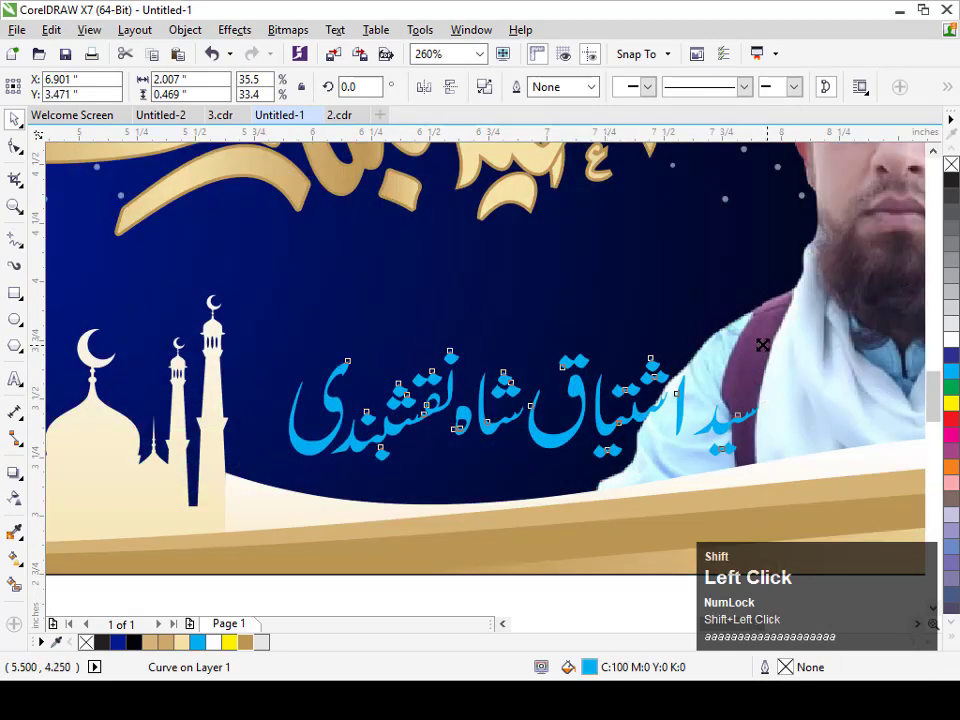
{"action": "left_click_drag", "start_coordinate": [762, 345], "coordinate": [750, 347]}
Give the name text a white 3.0 pt outline with rounded corners and round caps, placed behind the fill
{"action": "right_click", "coordinate": [950, 339]}
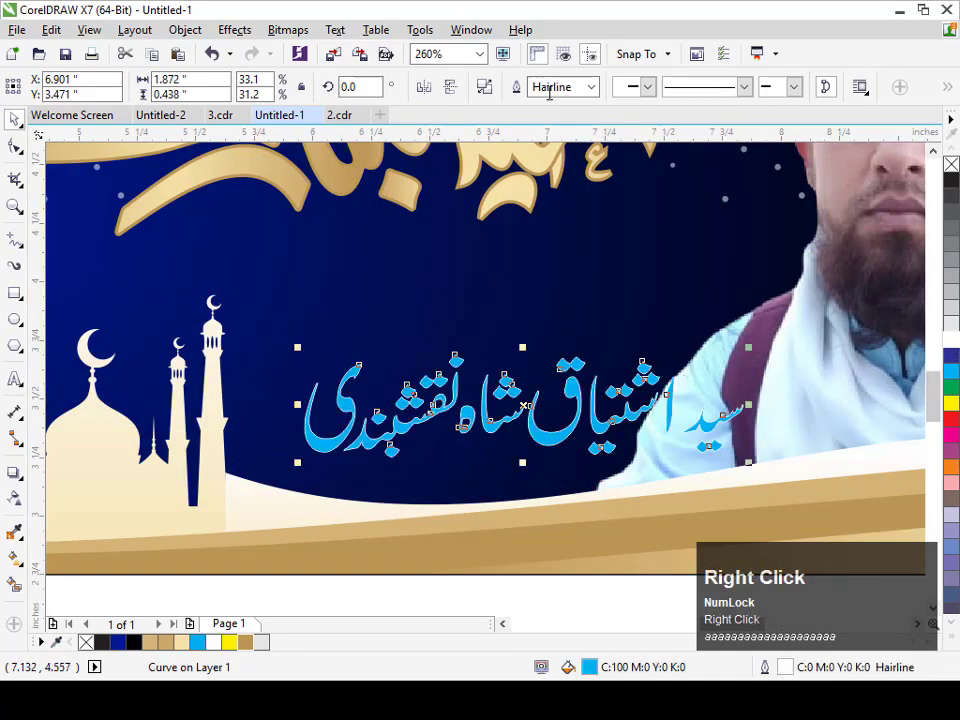
{"action": "left_click", "coordinate": [590, 88]}
{"action": "left_click", "coordinate": [572, 196]}
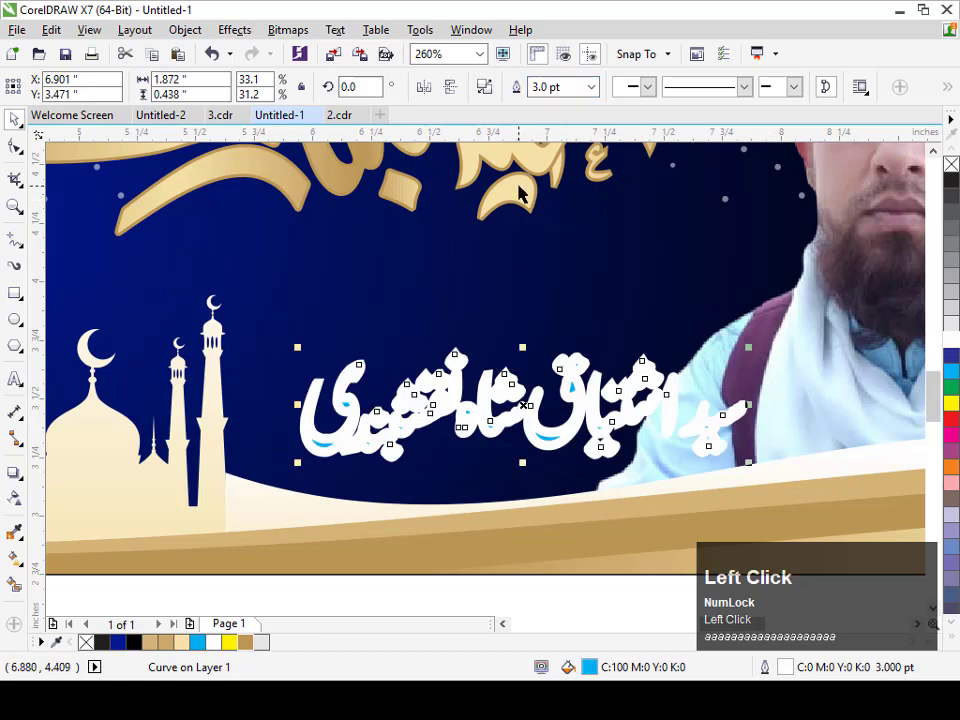
{"action": "key", "text": "F12"}
{"action": "left_click", "coordinate": [416, 420]}
{"action": "left_click", "coordinate": [416, 355]}
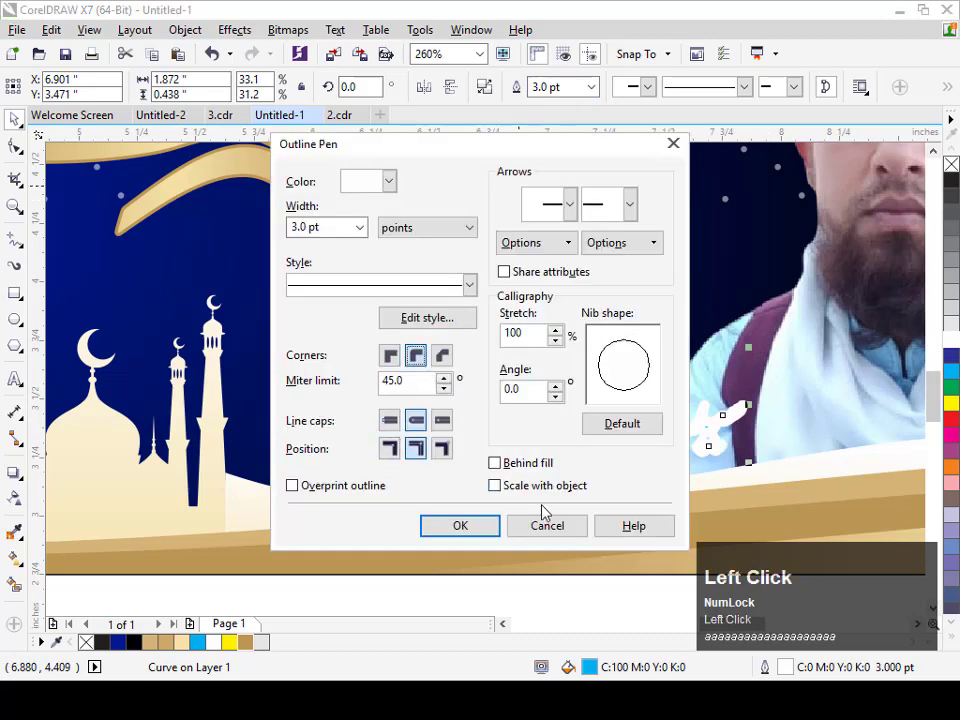
{"action": "left_click", "coordinate": [459, 527]}
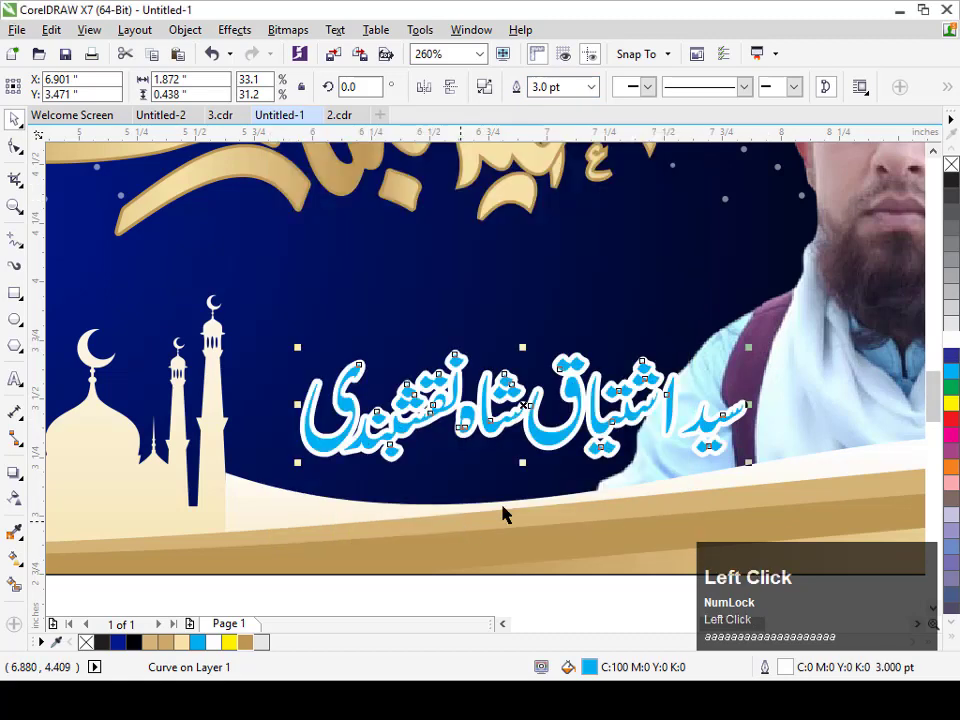
Nudge the name text slightly and fill it with gold R189 G151 B85
{"action": "mouse_move", "coordinate": [553, 441]}
{"action": "left_mouse_down"}
{"action": "mouse_move", "coordinate": [553, 459]}
{"action": "mouse_move", "coordinate": [560, 450]}
{"action": "left_mouse_up"}
{"action": "left_click", "coordinate": [248, 641]}
{"action": "left_click", "coordinate": [527, 490]}
{"action": "key", "text": "F4"}
{"action": "key", "text": "Escape"}
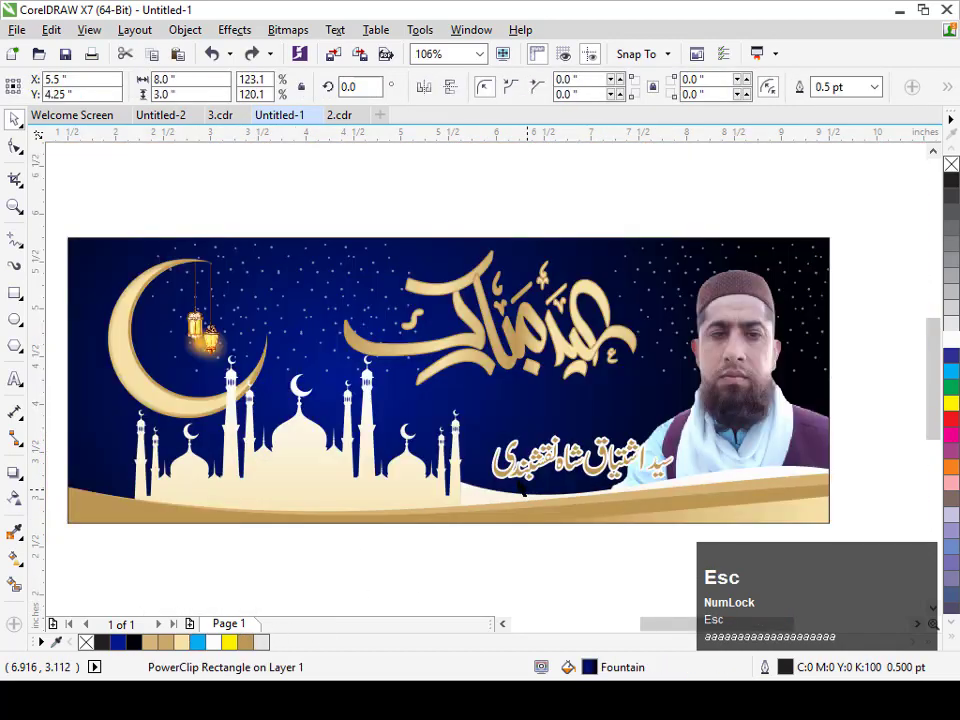
Fill the name text with near-black R0 G2 B9 and nudge it slightly down
{"action": "key", "text": "F2"}
{"action": "left_click_drag", "start_coordinate": [349, 347], "coordinate": [771, 503]}
{"action": "left_click", "coordinate": [556, 468]}
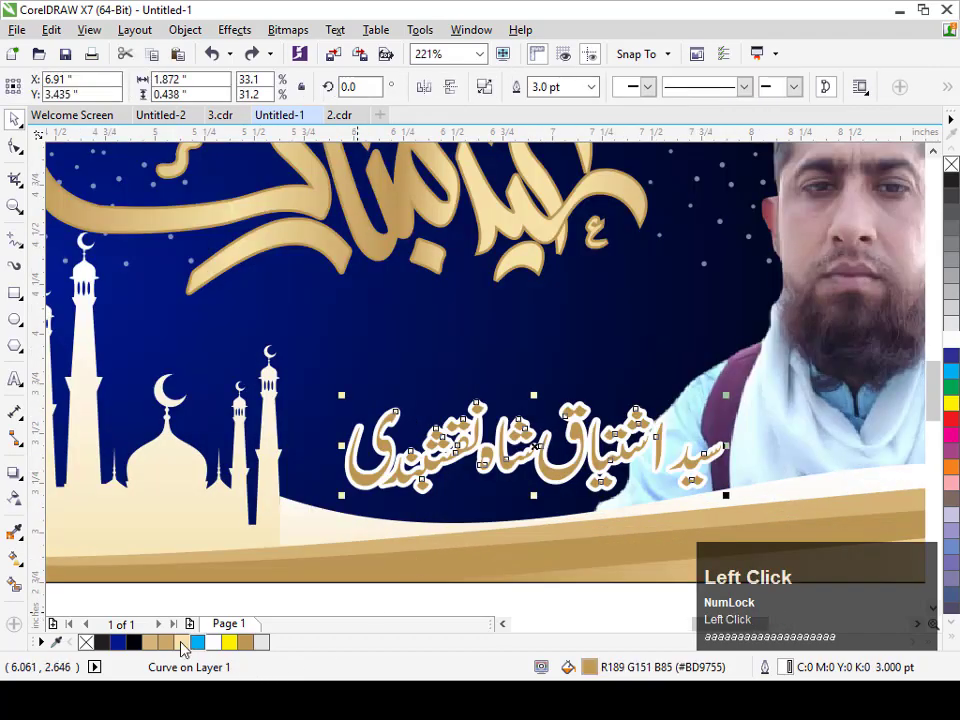
{"action": "left_click", "coordinate": [128, 646]}
{"action": "key", "text": "Escape"}
{"action": "left_click_drag", "start_coordinate": [565, 467], "coordinate": [562, 478]}
Apply a vertical linear gradient to the name text, from dark blue at the top to near-black below its bottom edge
{"action": "key", "text": "F2"}
{"action": "left_click_drag", "start_coordinate": [279, 367], "coordinate": [779, 547]}
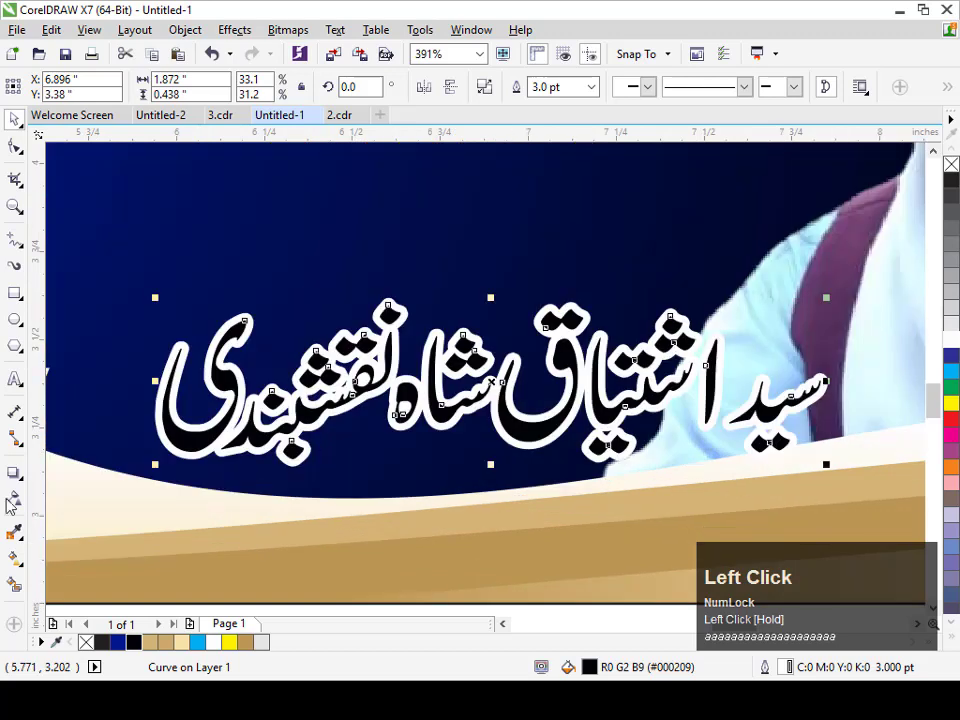
{"action": "left_click", "coordinate": [17, 560]}
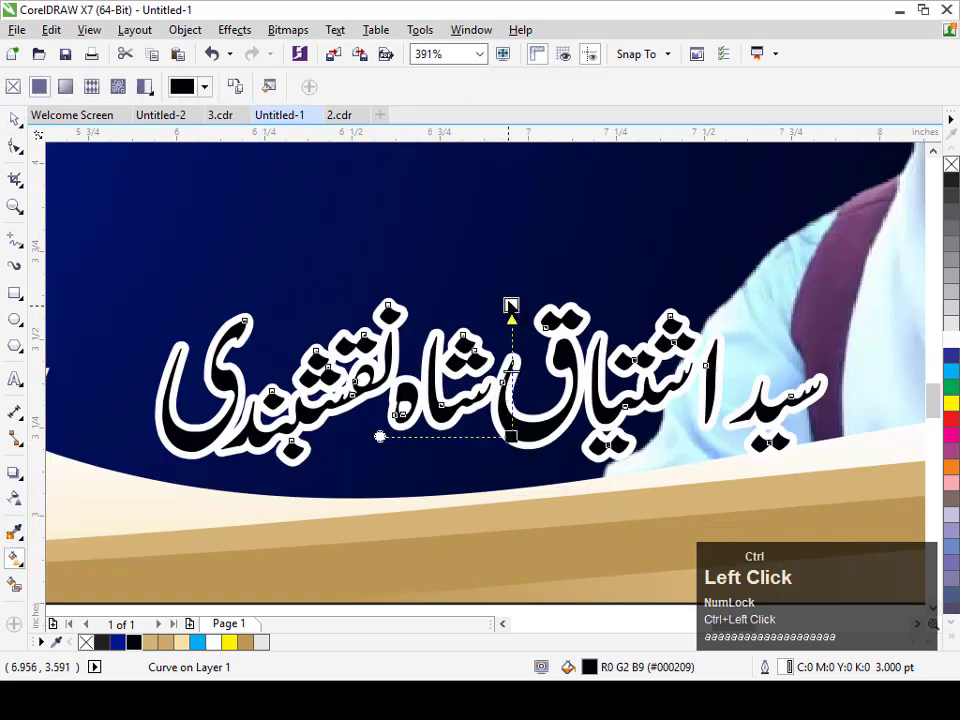
{"action": "left_click_drag", "start_coordinate": [510, 305], "coordinate": [511, 300]}
{"action": "left_click_drag", "start_coordinate": [118, 642], "coordinate": [475, 425]}
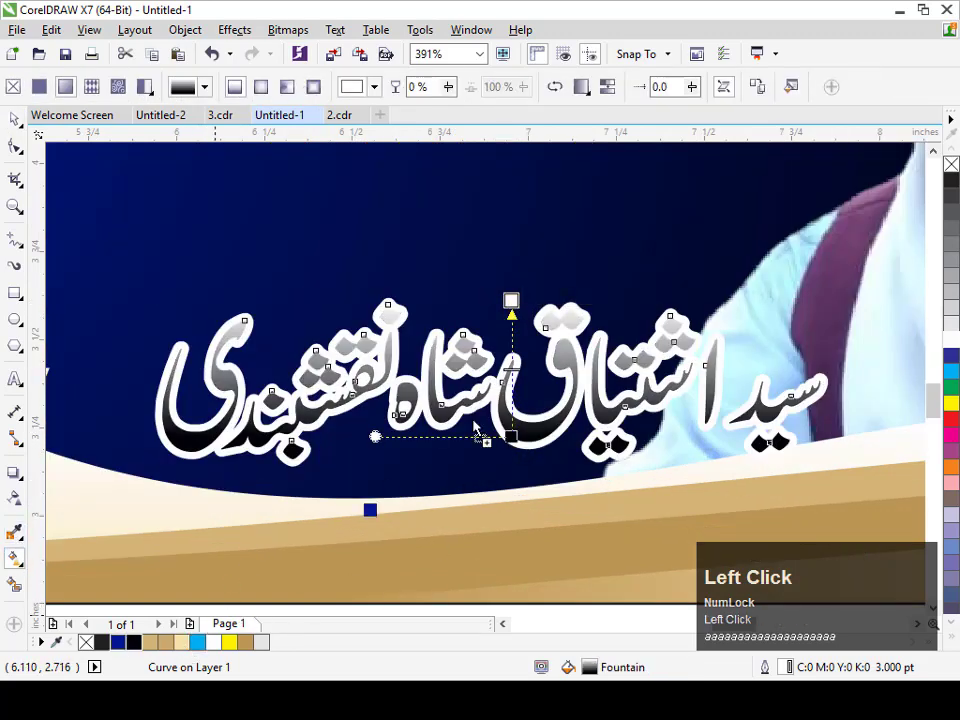
{"action": "left_click_drag", "start_coordinate": [510, 312], "coordinate": [511, 306]}
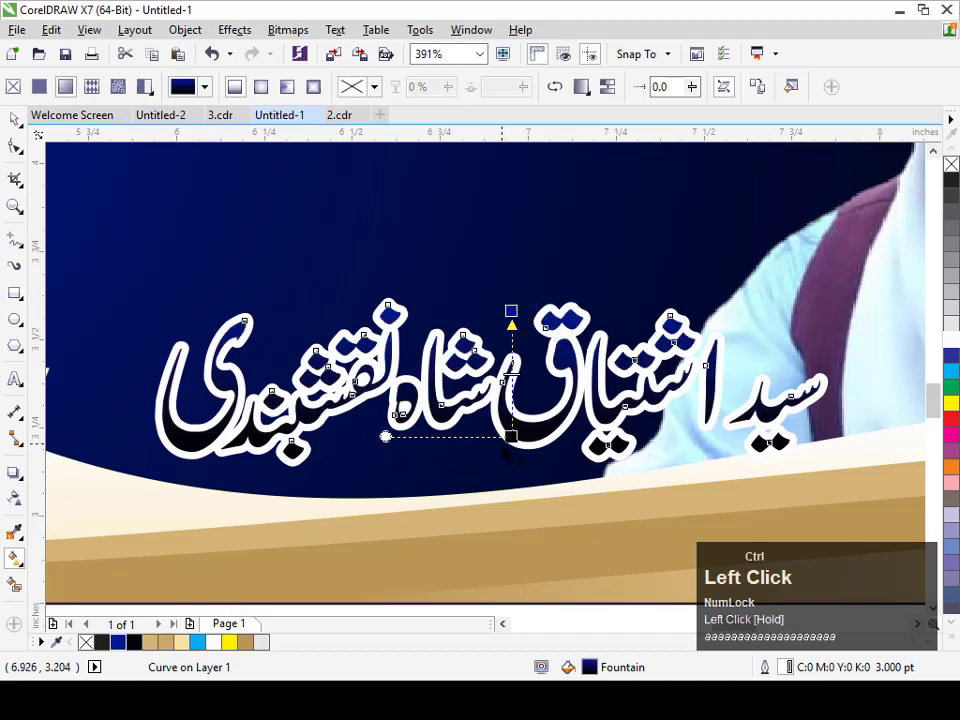
{"action": "left_click_drag", "start_coordinate": [511, 437], "coordinate": [511, 531]}
{"action": "key", "text": "space"}
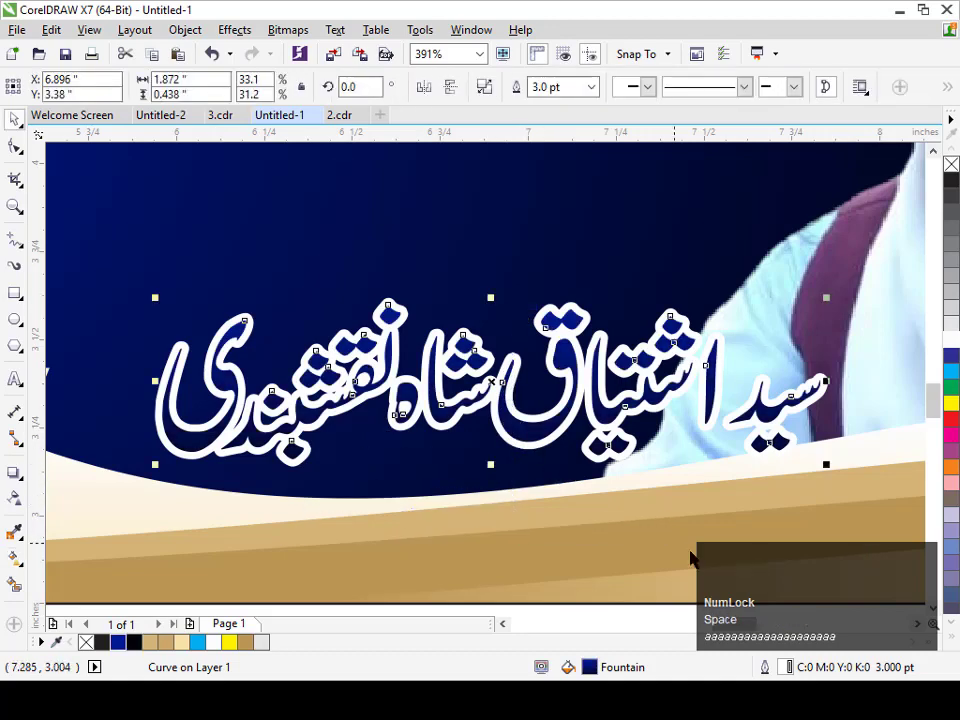
Shift the name text slightly up and left and add a drop shadow with opacity 85 and feathering 5
{"action": "key", "text": "Escape"}
{"action": "left_click_drag", "start_coordinate": [528, 468], "coordinate": [509, 460]}
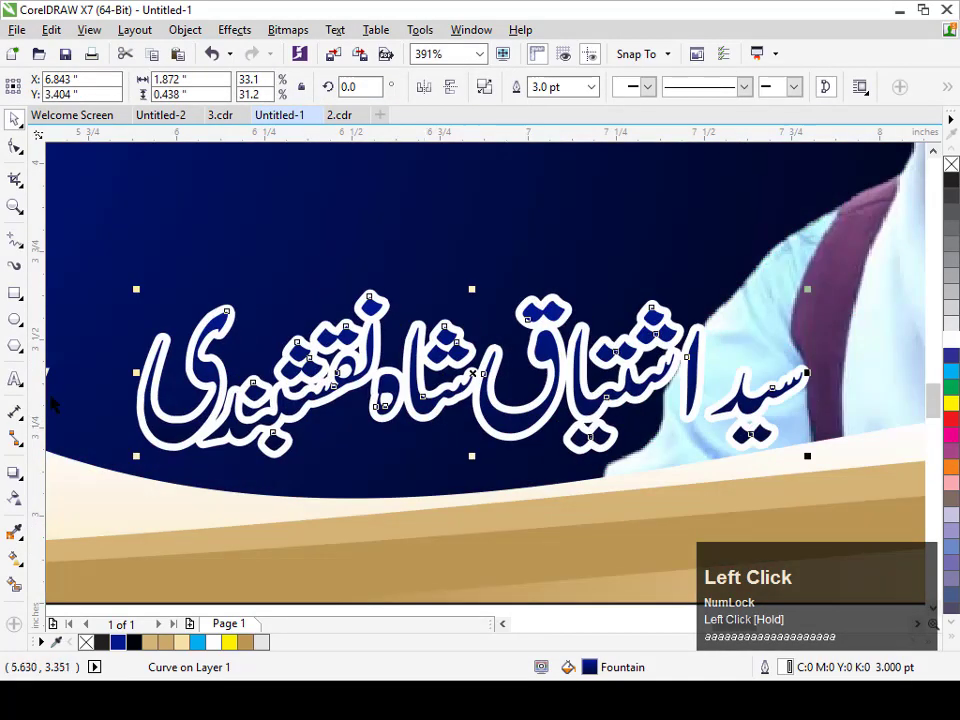
{"action": "left_click", "coordinate": [14, 474]}
{"action": "left_click_drag", "start_coordinate": [471, 373], "coordinate": [493, 428]}
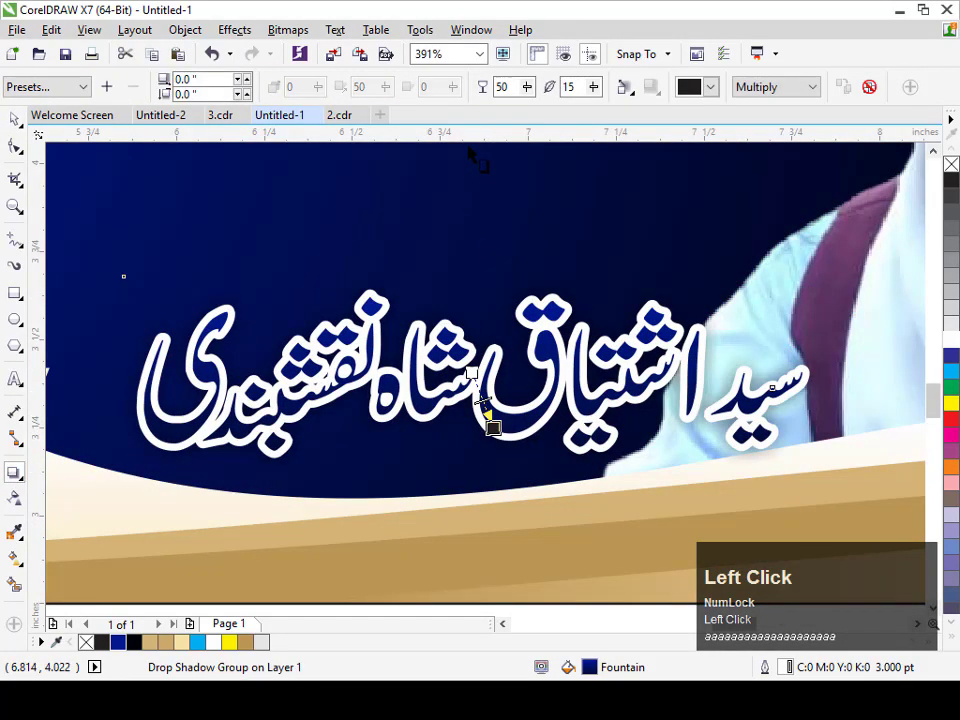
{"action": "type", "text": "85"}
{"action": "key", "text": "Tab"}
{"action": "type", "text": "5"}
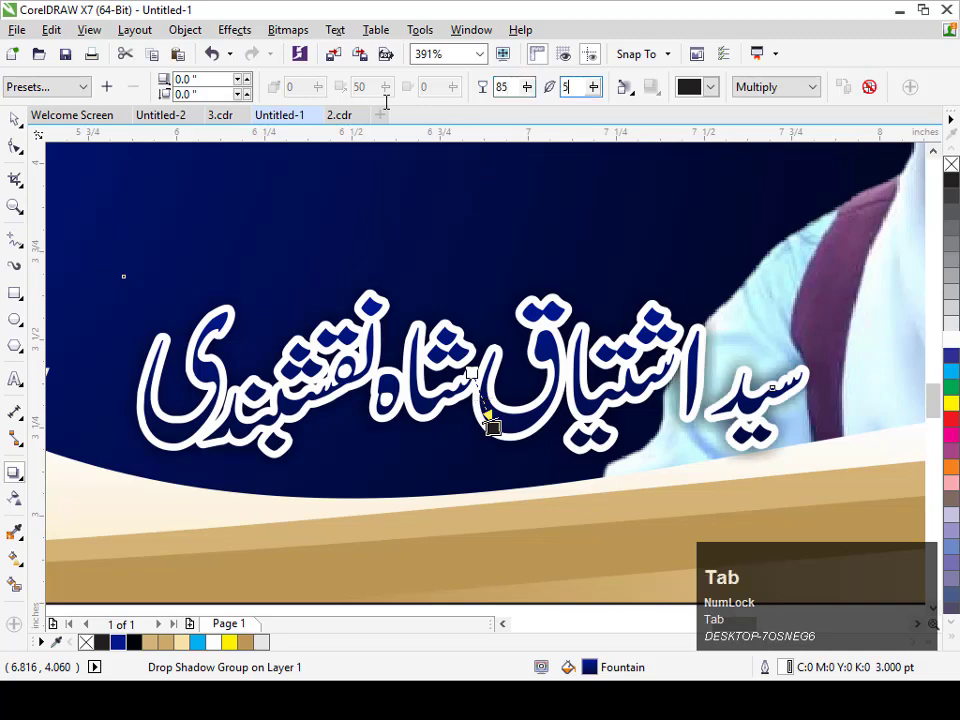
{"action": "key", "text": "space"}
Break the drop shadow apart from the name text, group the two together, and move the group slightly up
{"action": "key", "text": "ctrl+k"}
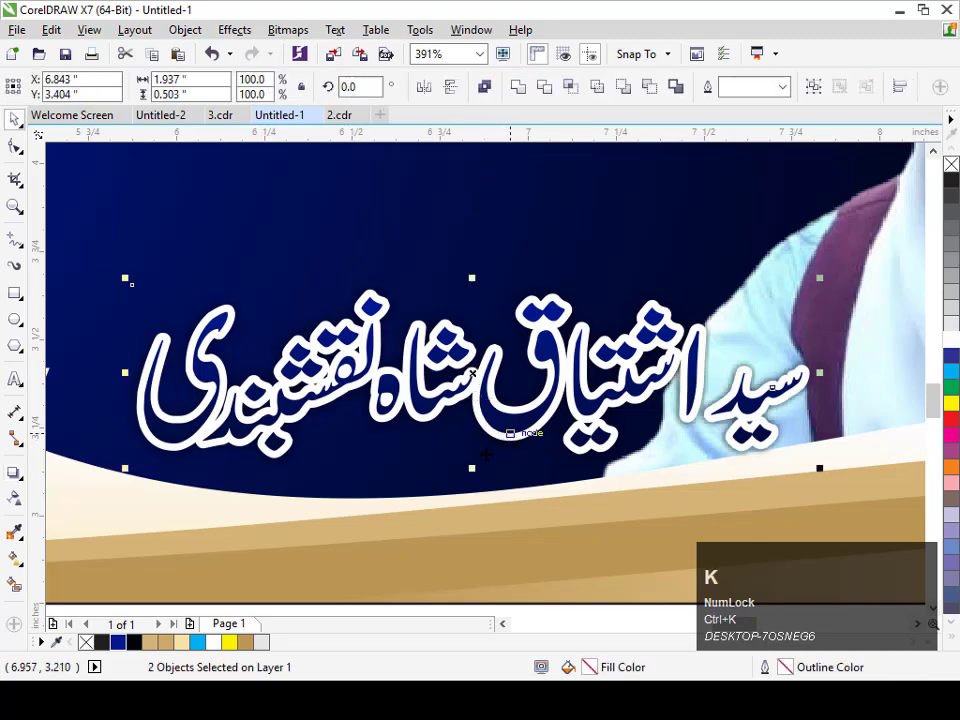
{"action": "left_click_drag", "start_coordinate": [435, 444], "coordinate": [443, 452]}
{"action": "left_click_drag", "start_coordinate": [444, 452], "coordinate": [437, 448]}
{"action": "key", "text": "ctrl+g"}
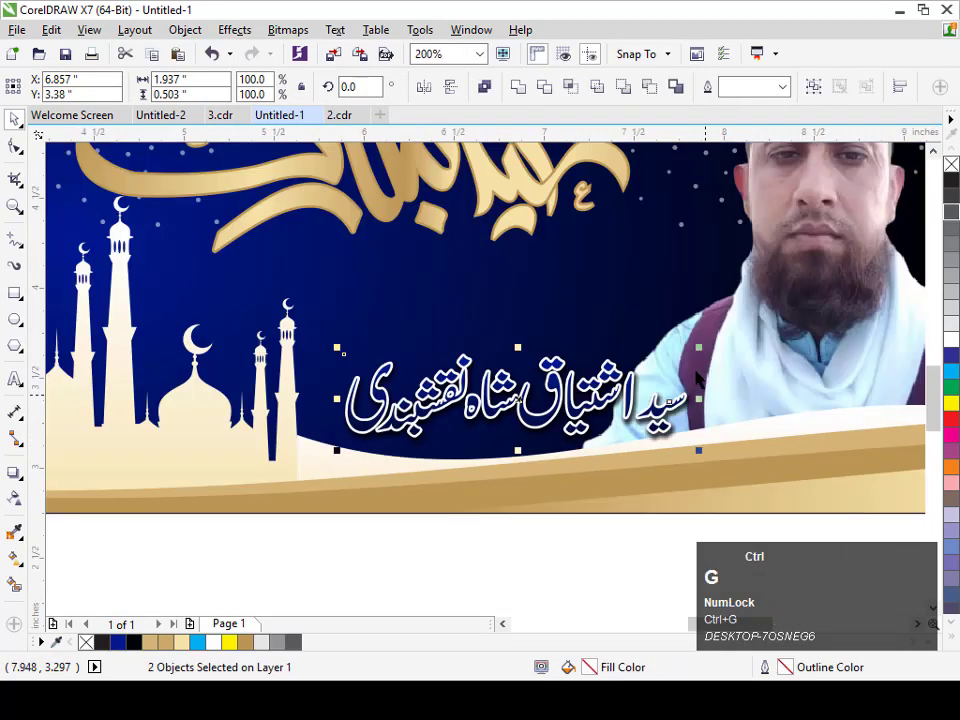
{"action": "mouse_move", "coordinate": [660, 413]}
{"action": "left_mouse_down"}
{"action": "mouse_move", "coordinate": [665, 404]}
{"action": "mouse_move", "coordinate": [651, 401]}
{"action": "left_mouse_up"}
{"action": "left_click", "coordinate": [557, 586]}
{"action": "left_click", "coordinate": [564, 514]}
{"action": "key", "text": "F2"}
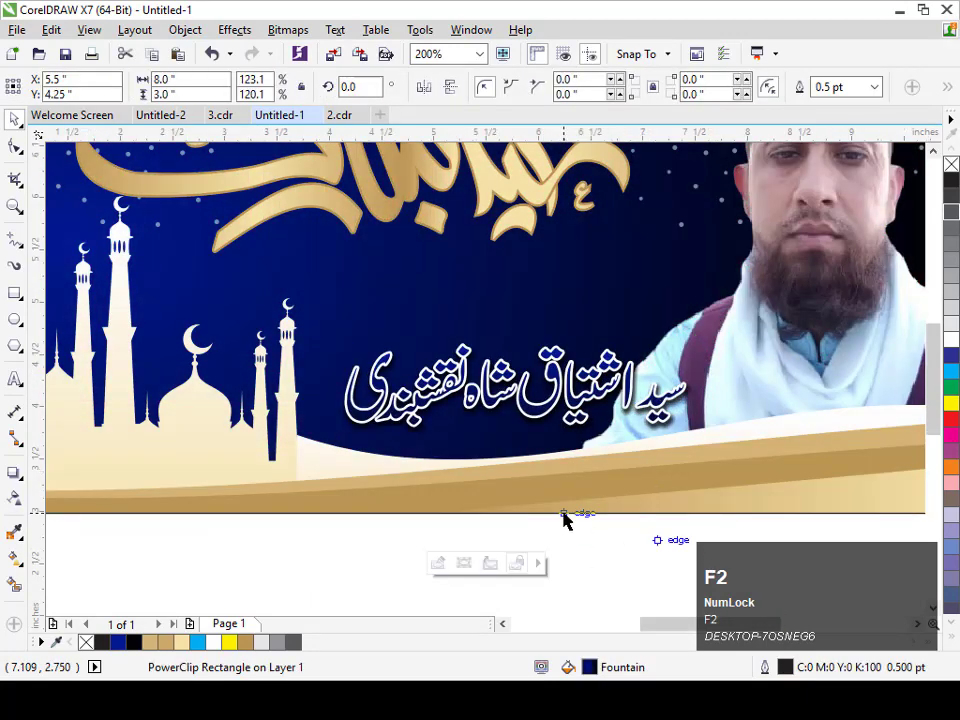
{"action": "key", "text": "Escape"}
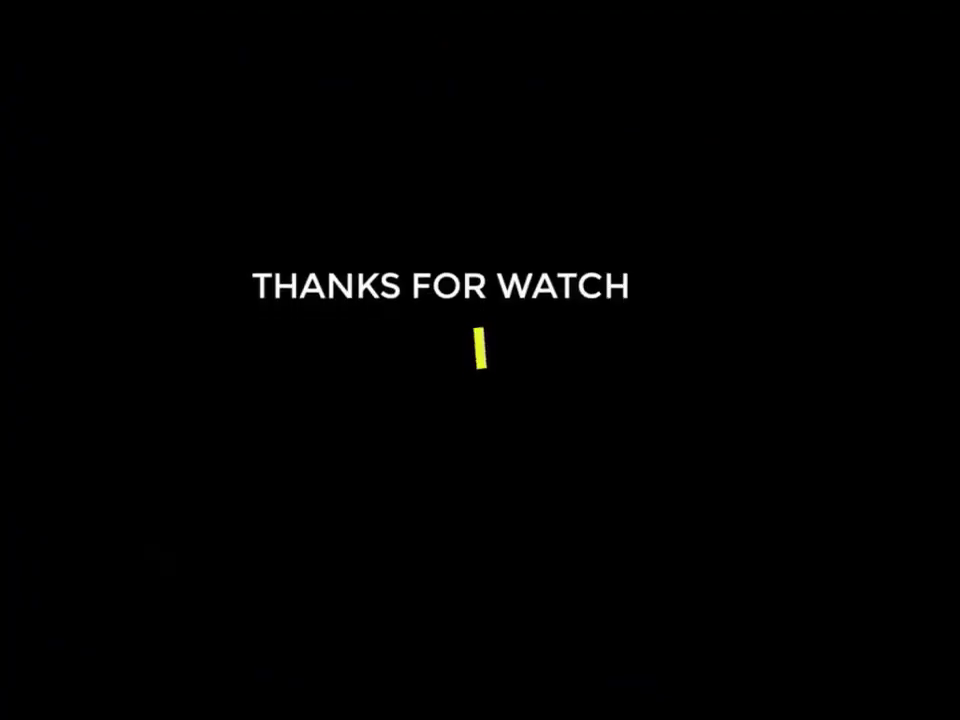